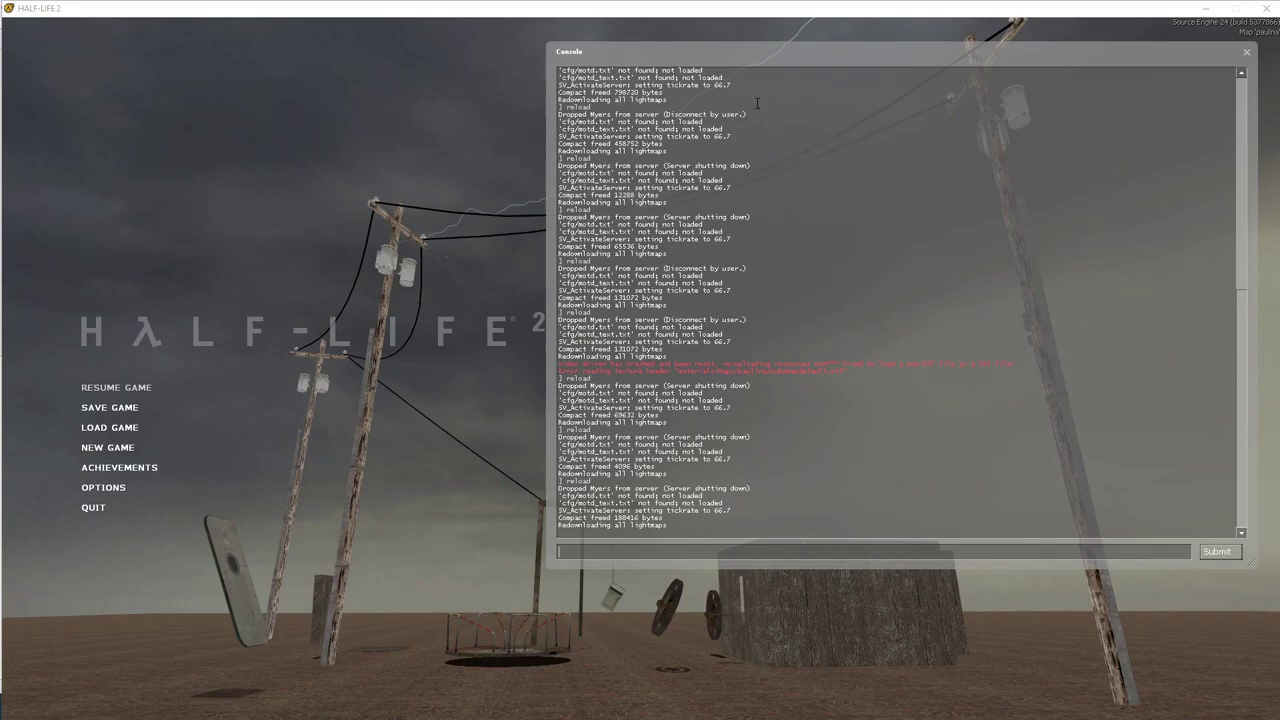
Step: Resume the running map and walk around the power poles to examine the wires, the electric beam and the surrounding props
click(716, 8)
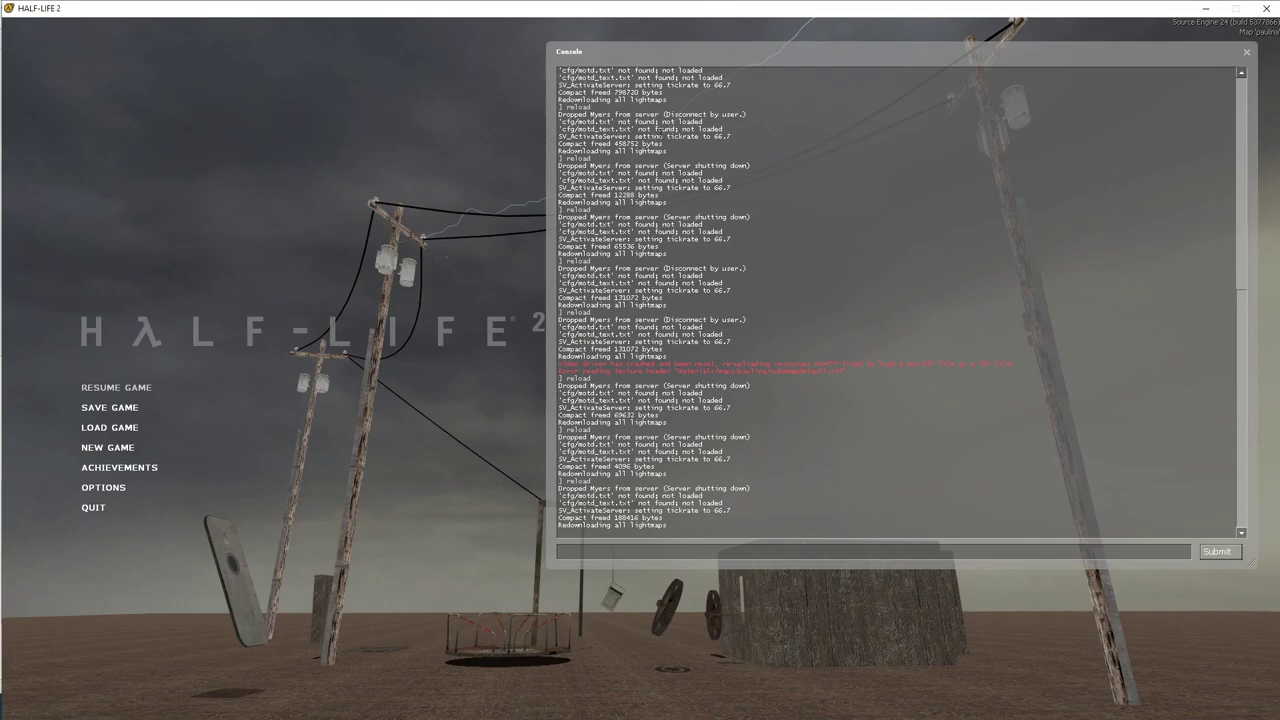
key(Escape)
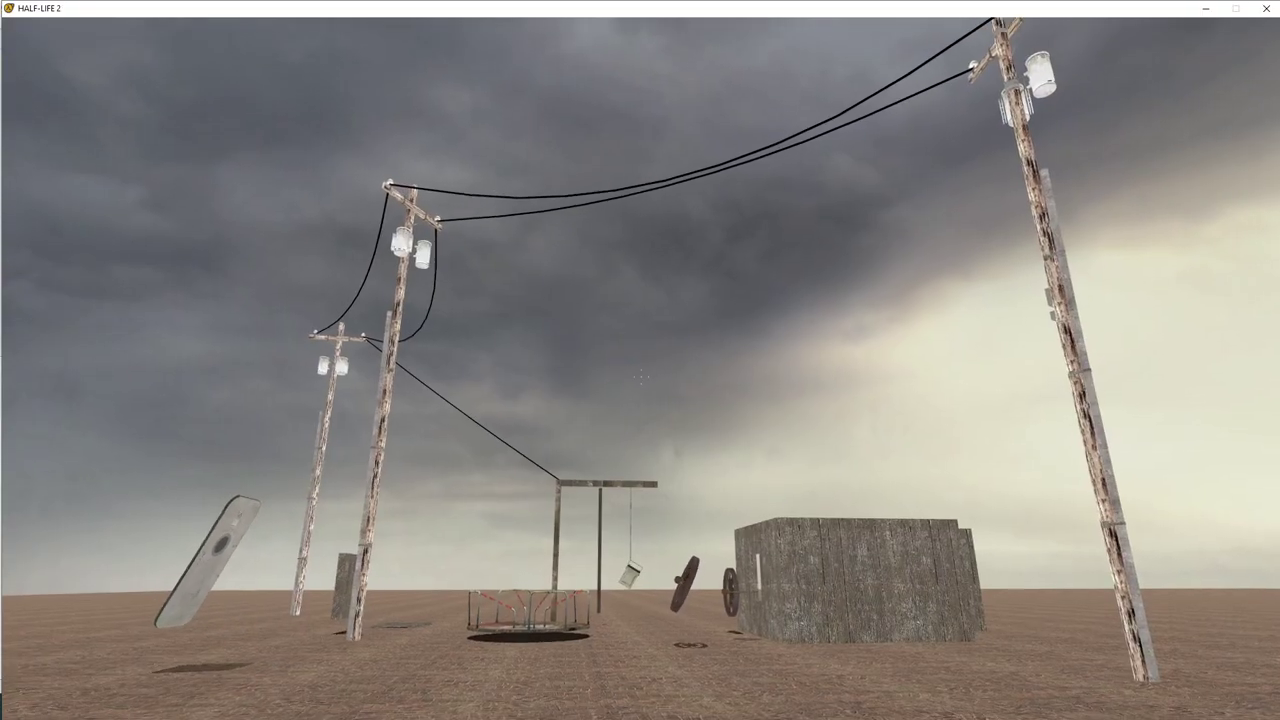
key(s)
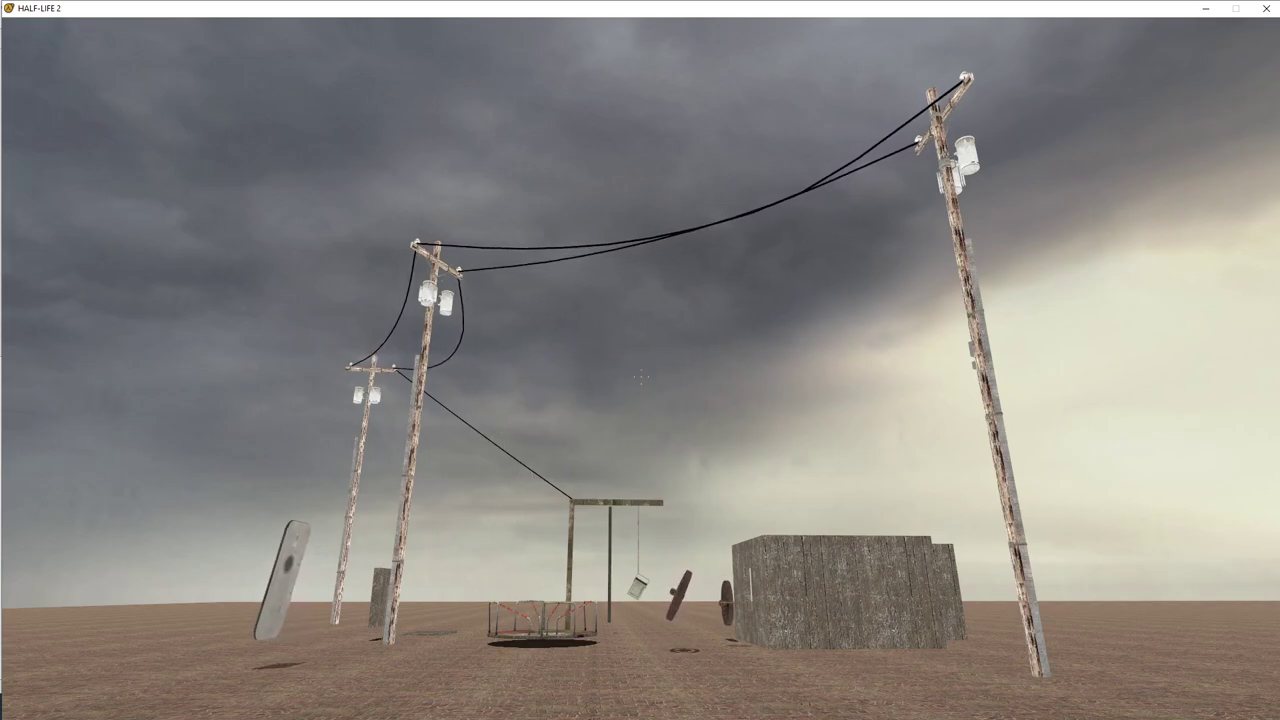
key(w)
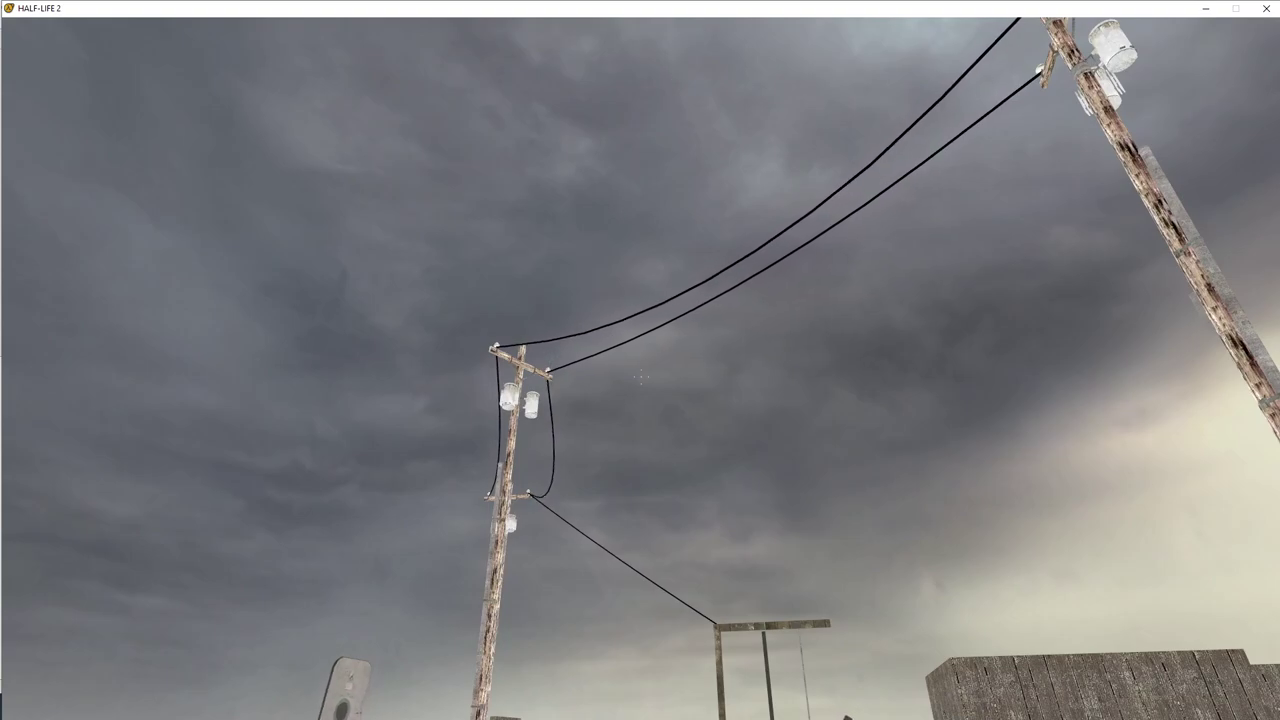
key(w)
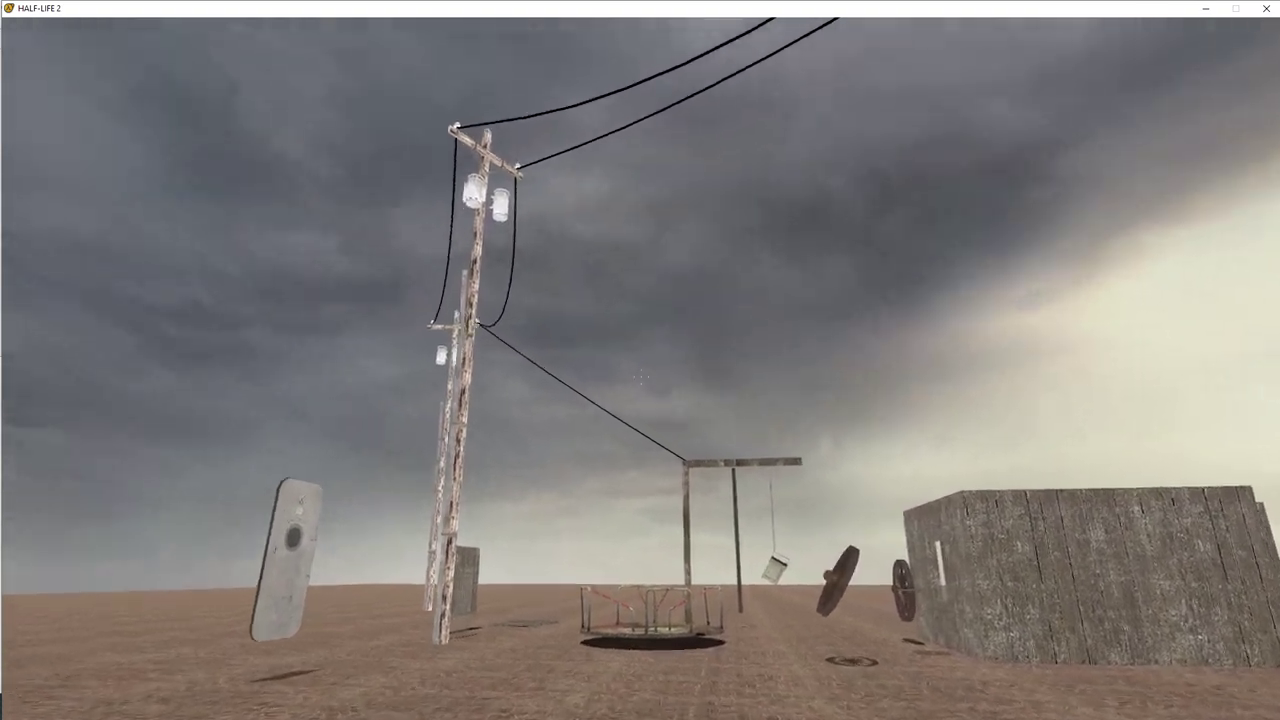
key(w)
key(d)
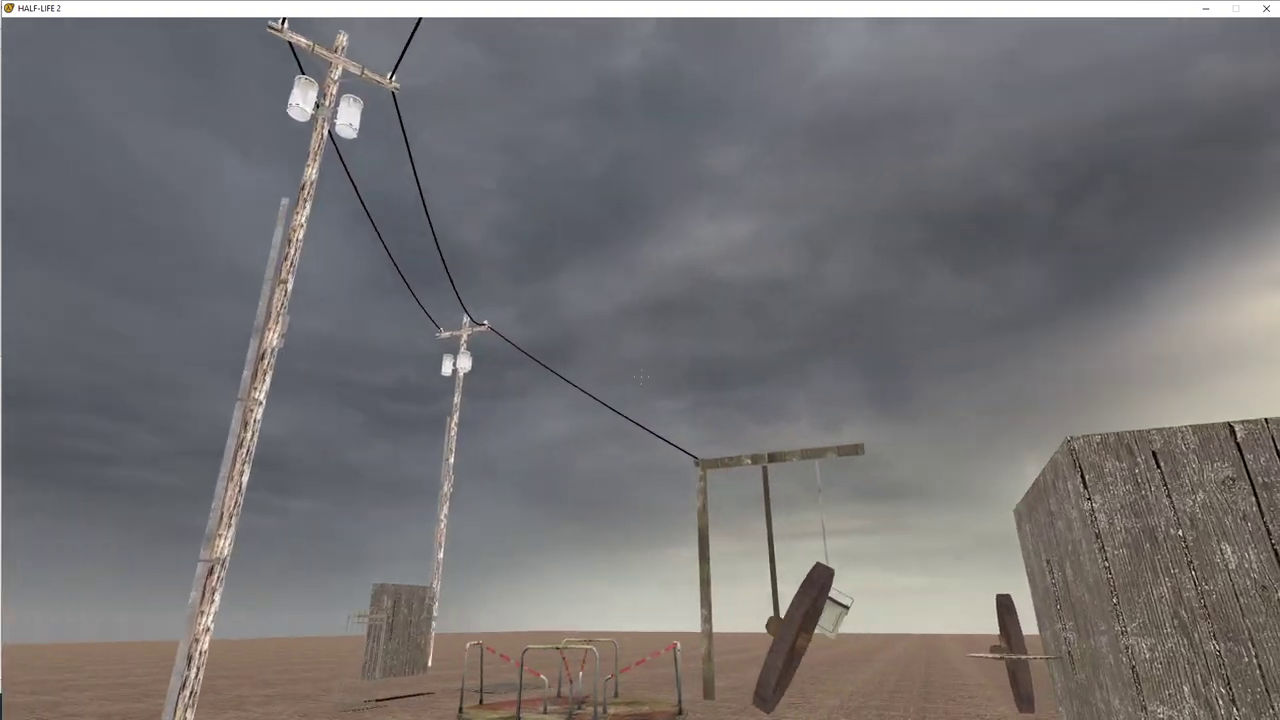
key(d)
key(s)
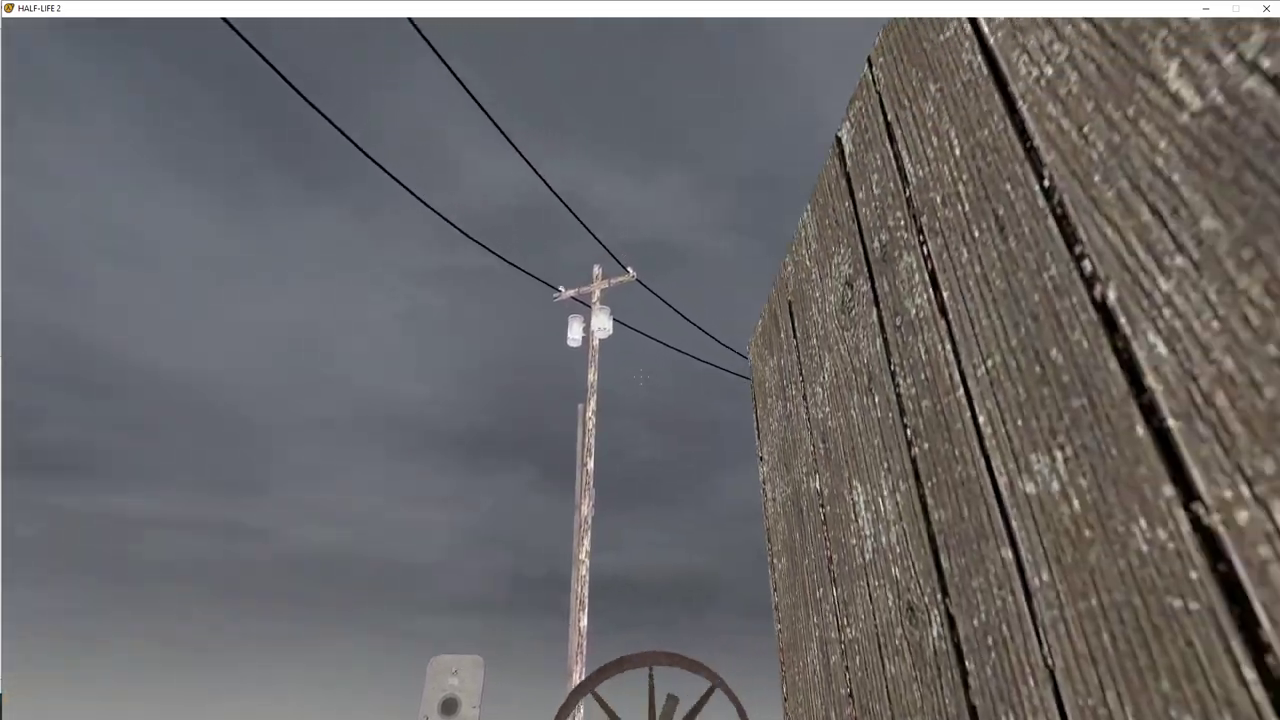
key(w)
key(w)
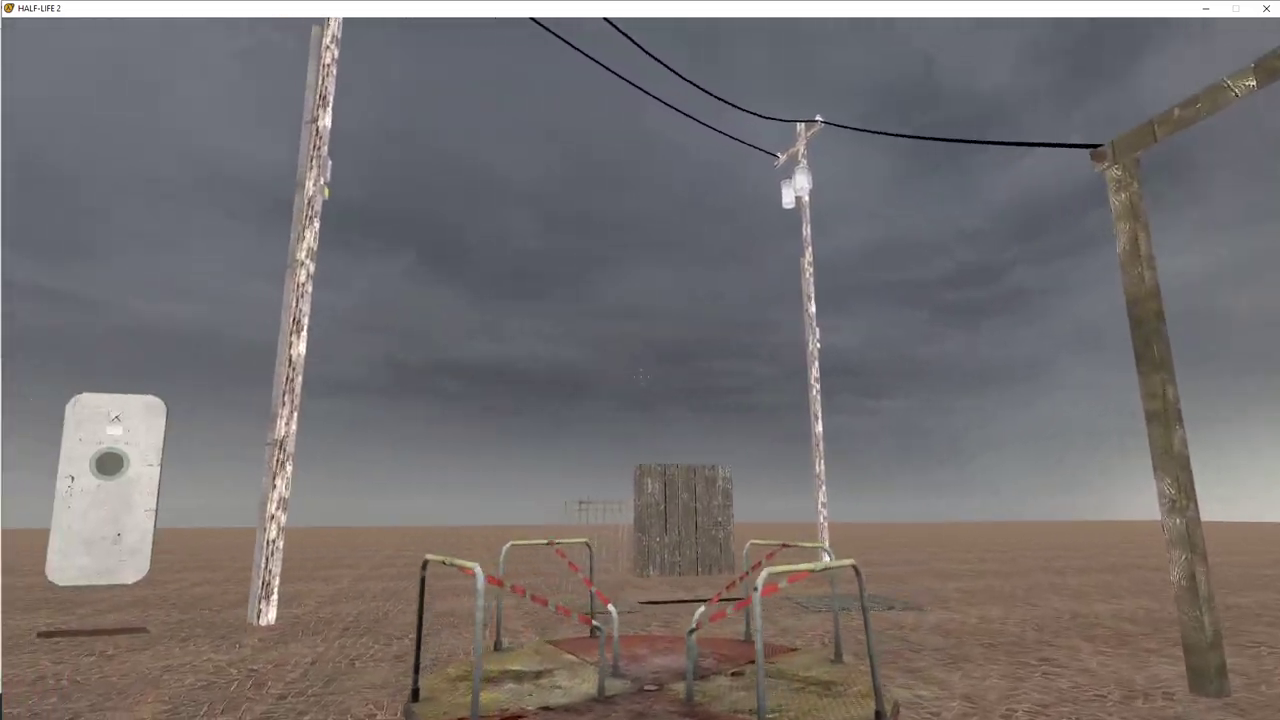
key(s)
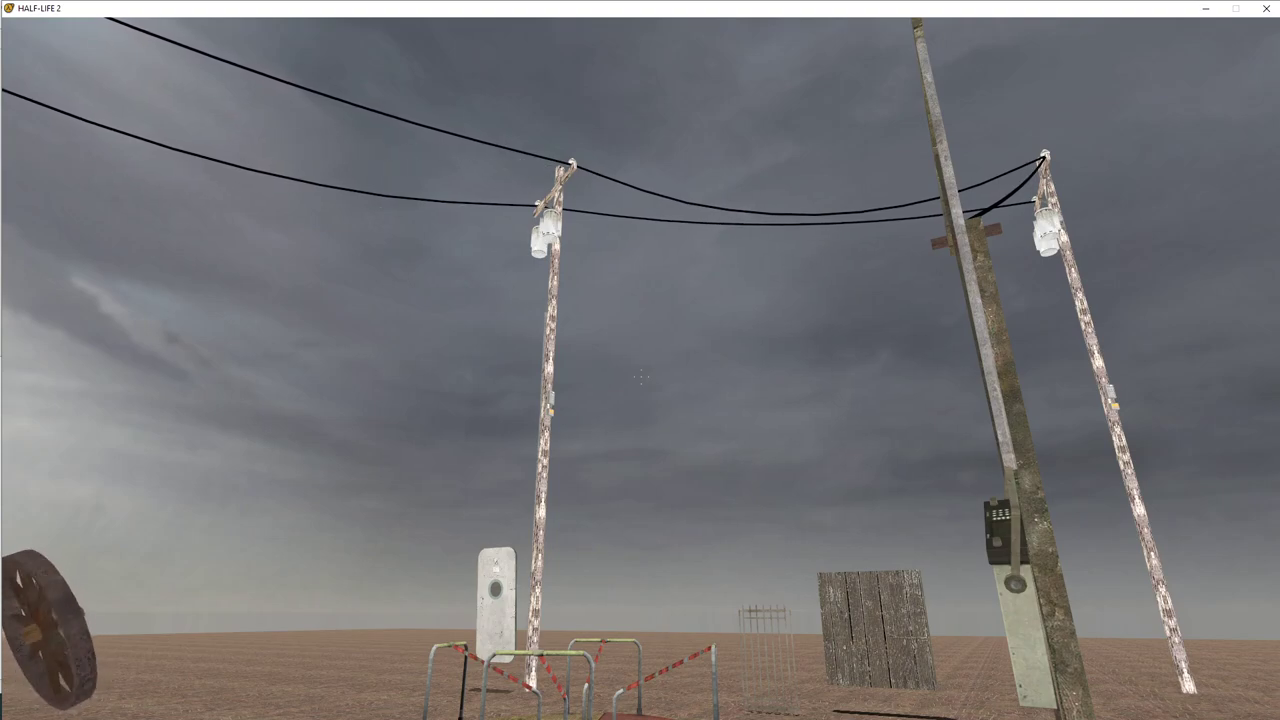
key(a)
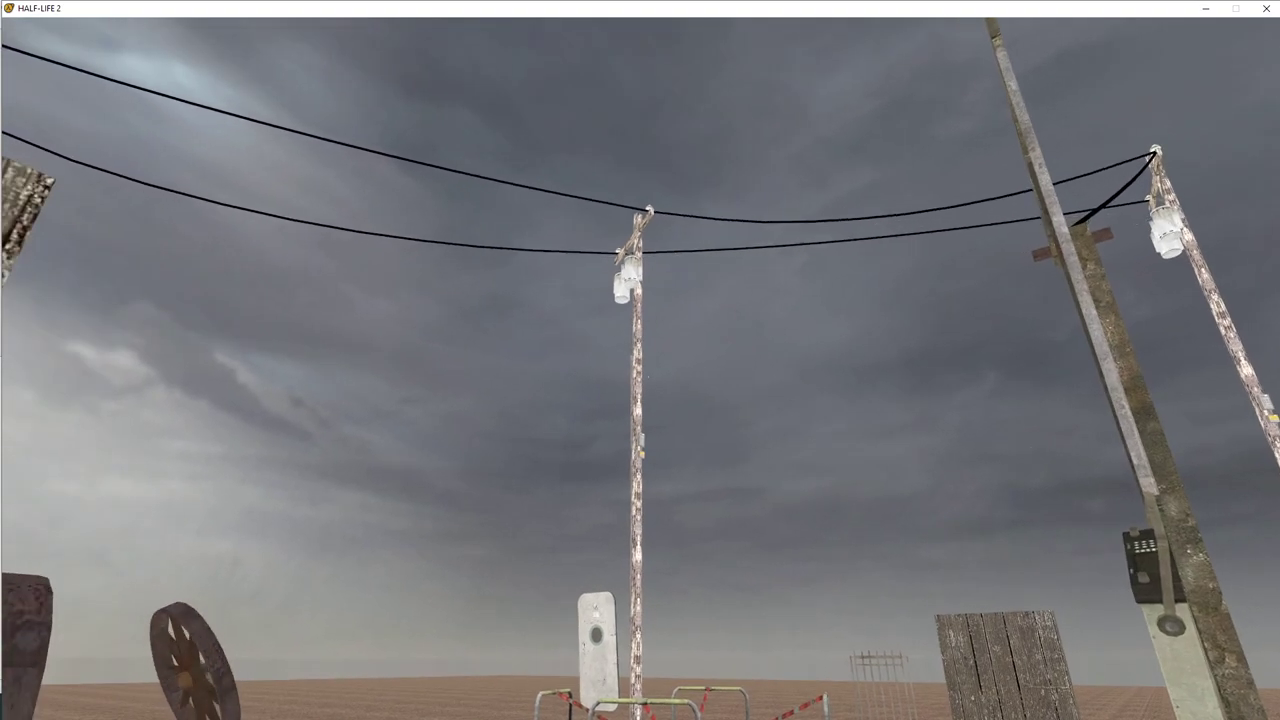
key(w)
key(a)
key(w)
Step: Pause the game, switch to the Hammer editor and close the compile process window
key(grave)
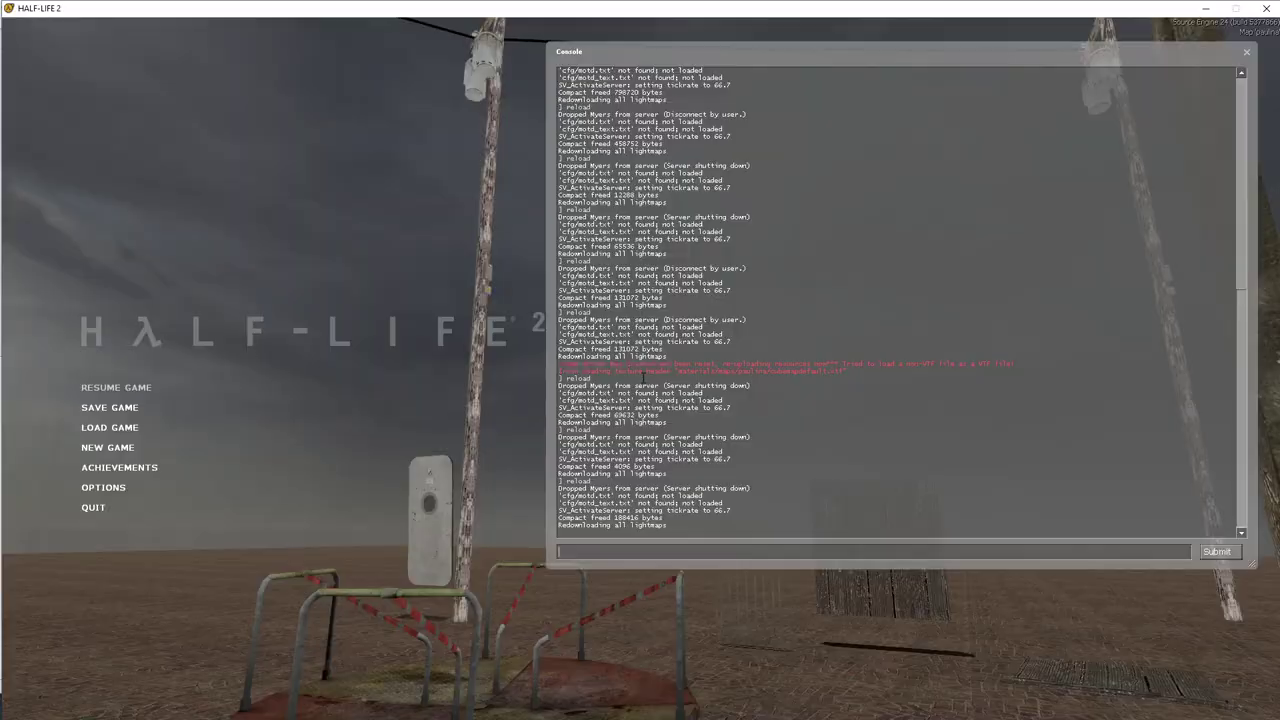
click(1214, 9)
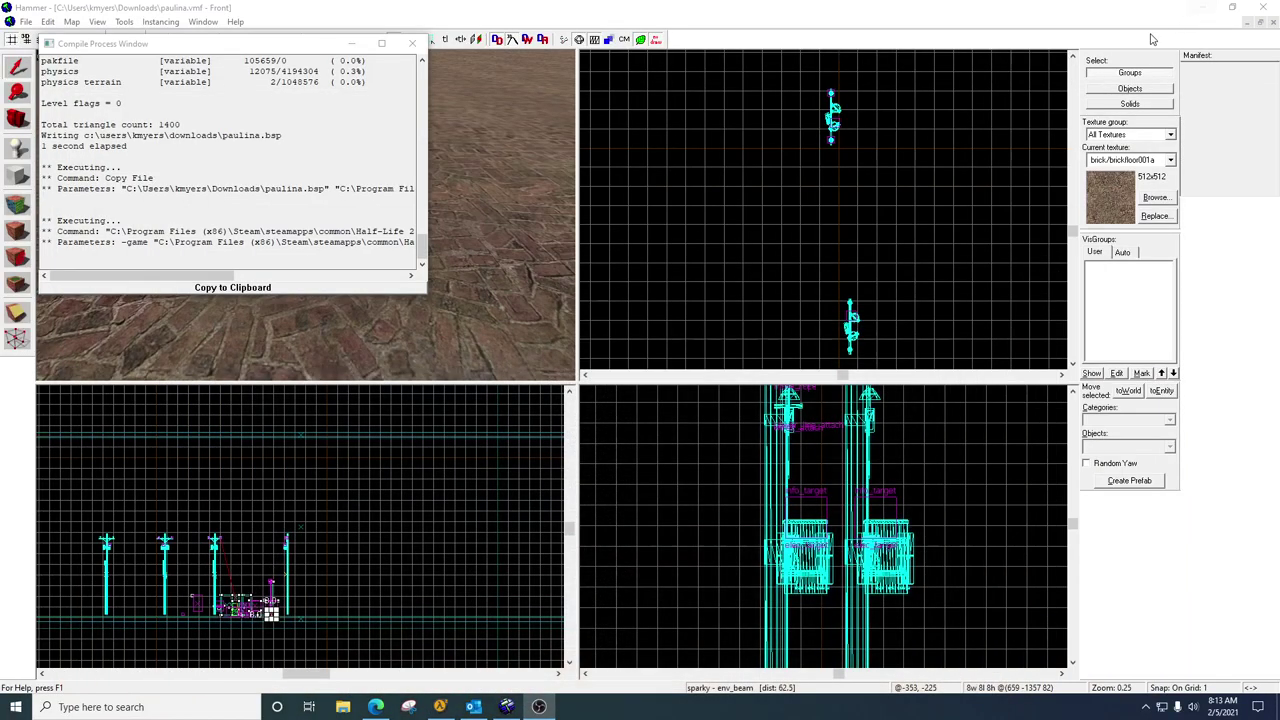
click(408, 43)
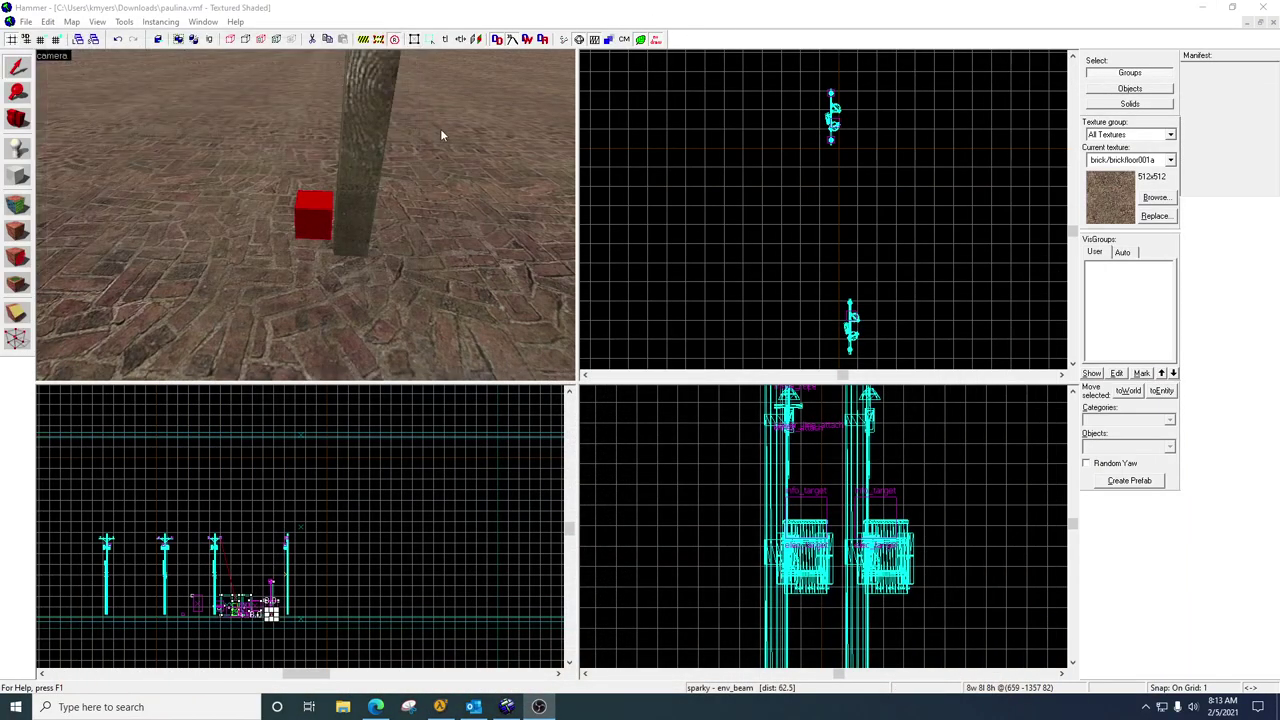
click(408, 7)
Step: Find the env_wind entity named windy in the 3D view and review its wind speed and gust properties
key(z)
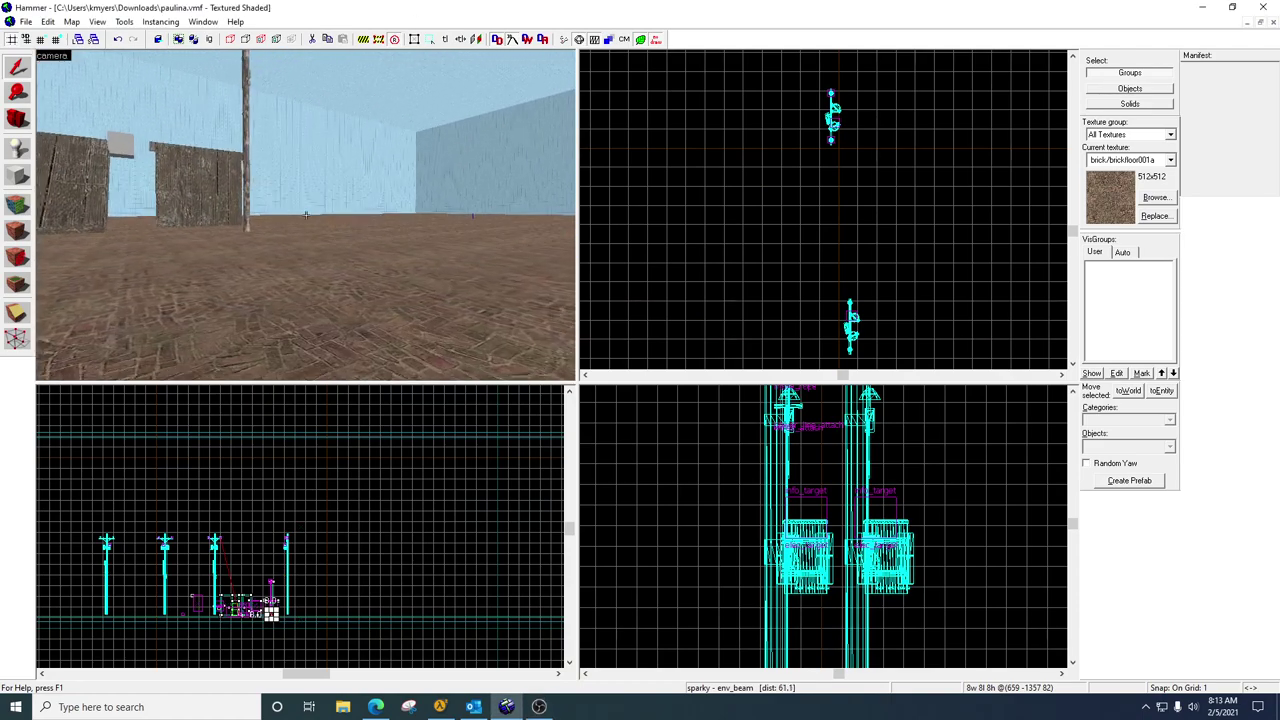
key(s)
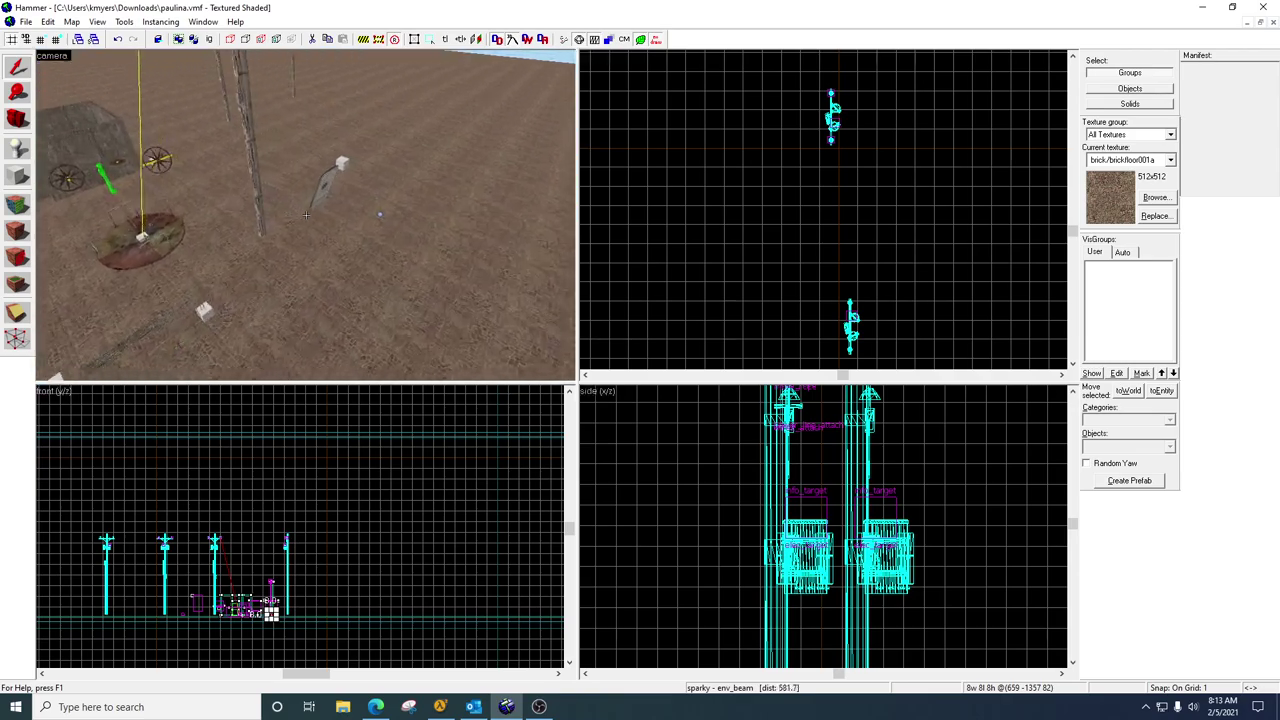
key(w)
click(306, 215)
double_click(306, 215)
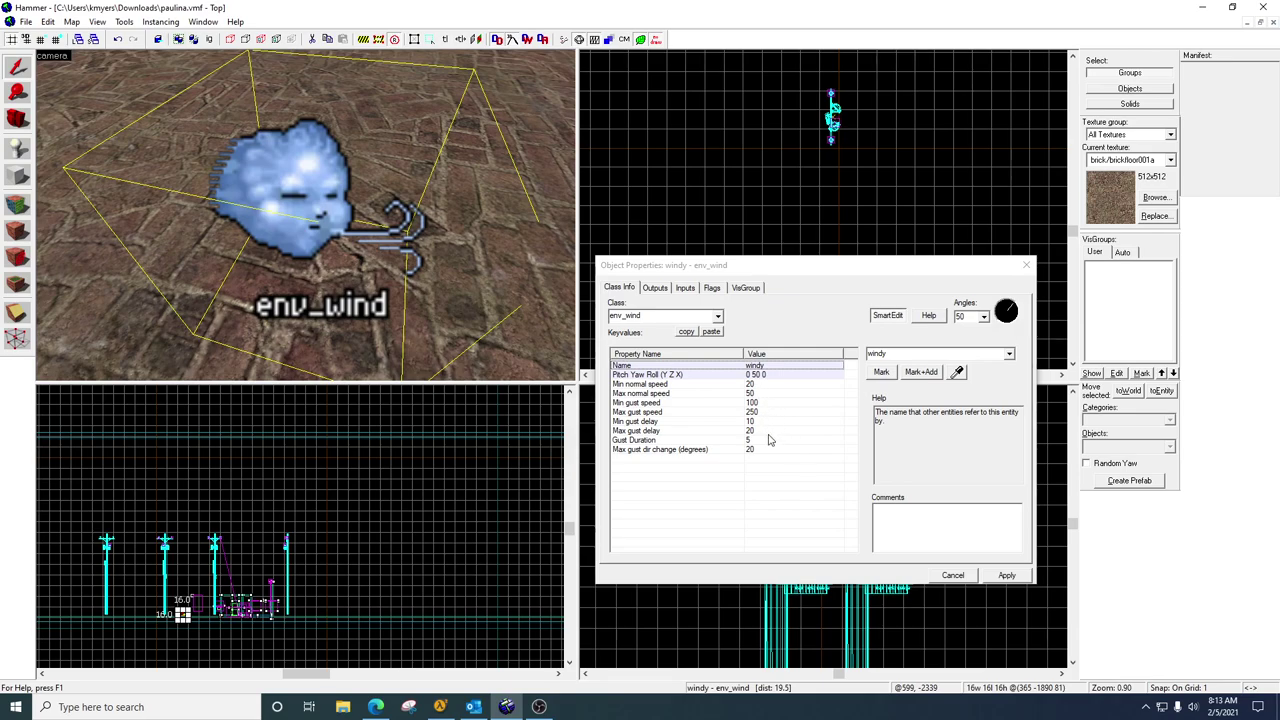
click(1006, 576)
click(1026, 265)
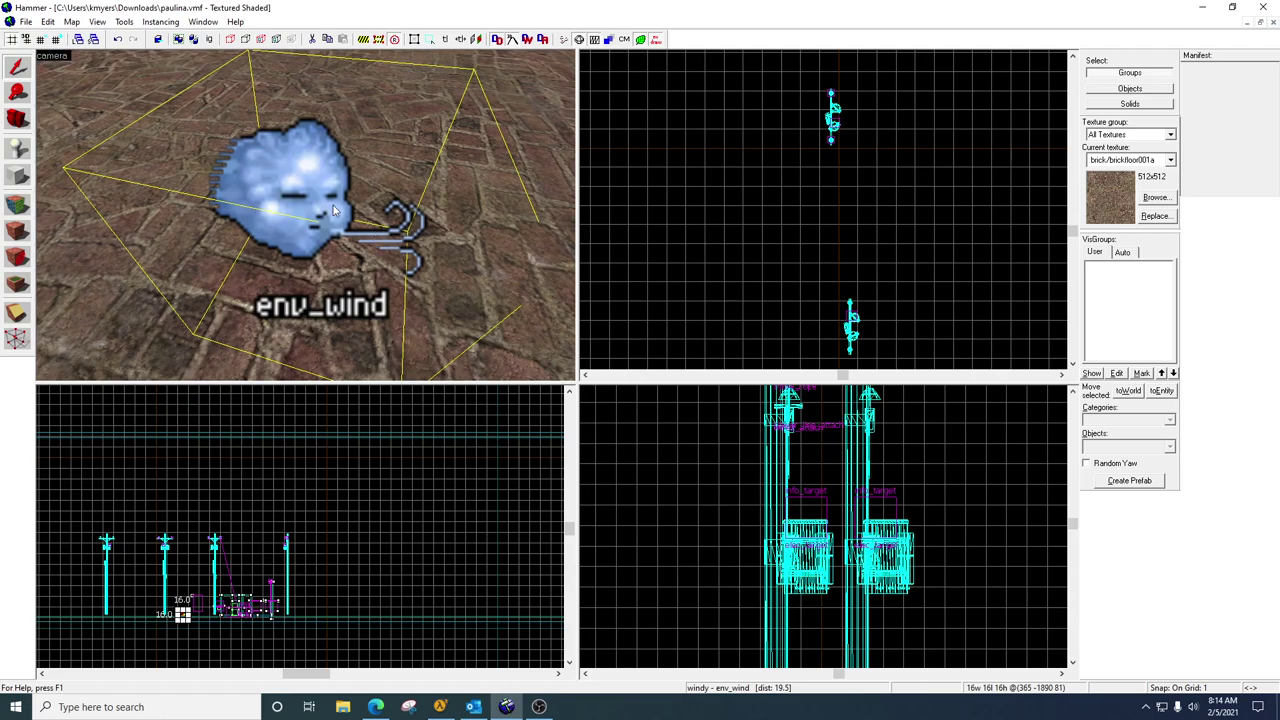
Step: Place an env_laser entity on the brick floor beside the env_beam at the base of the wooden post
key(z)
key(w)
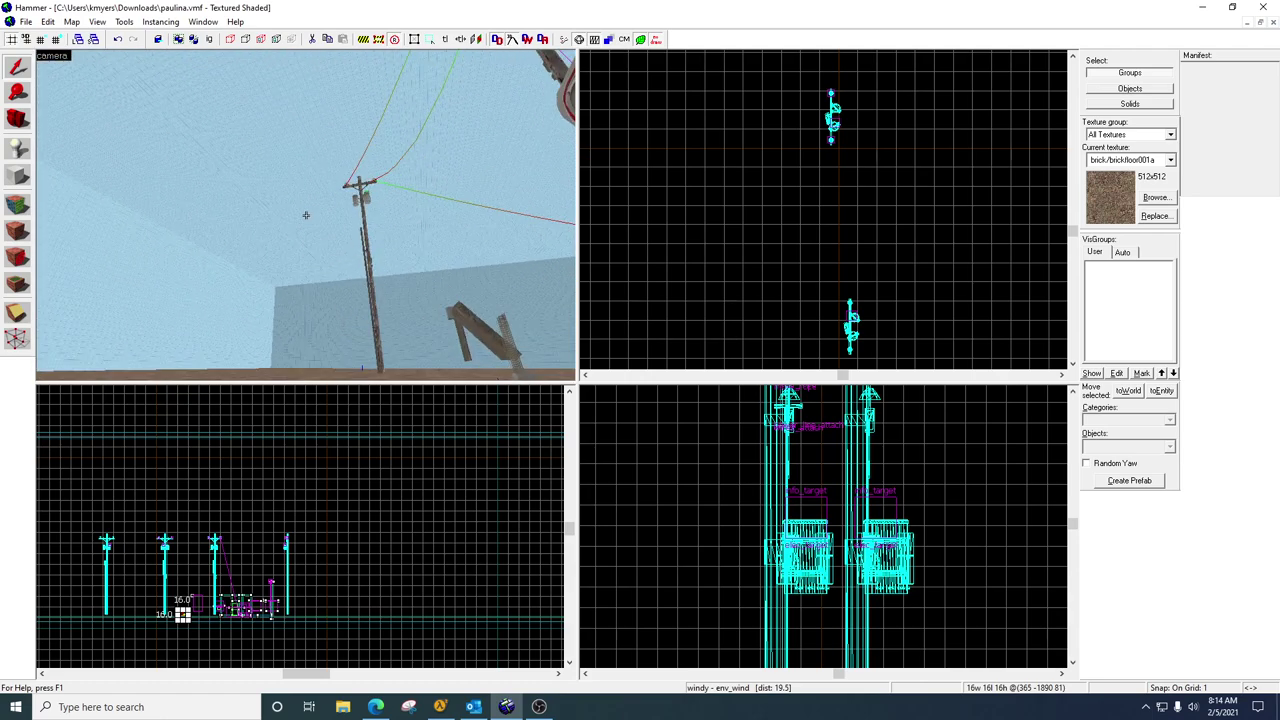
key(s)
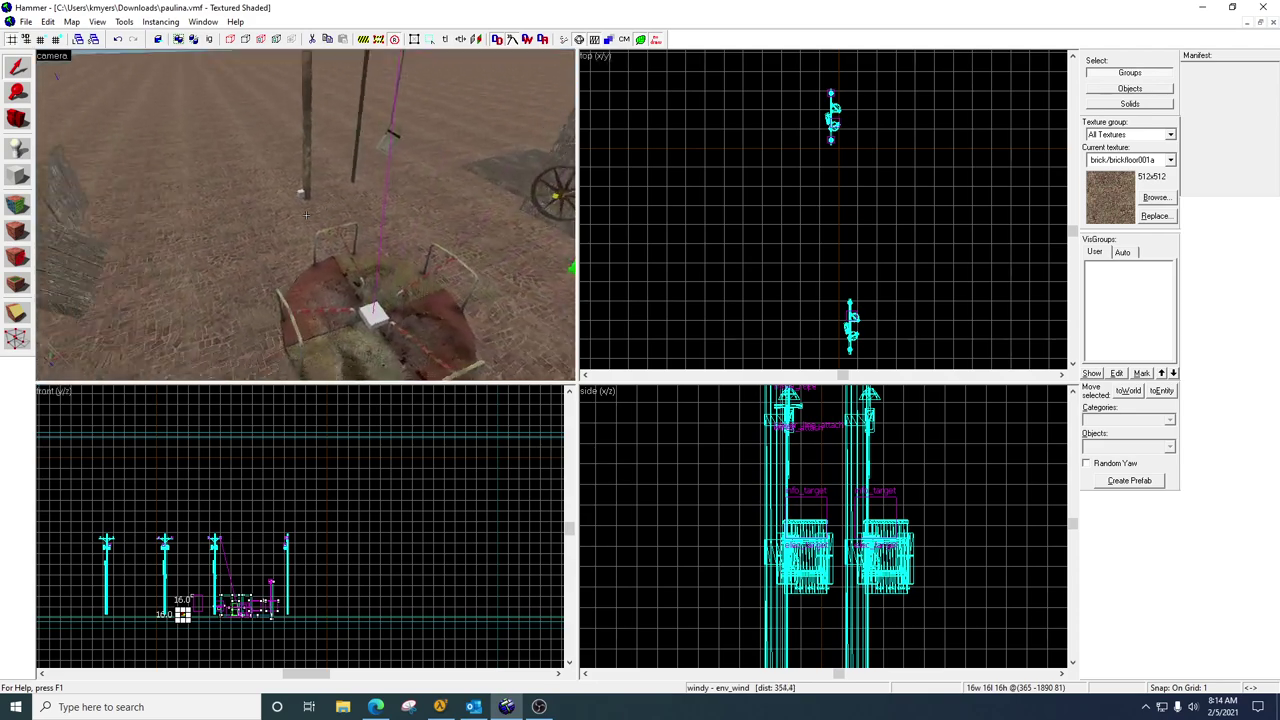
key(w)
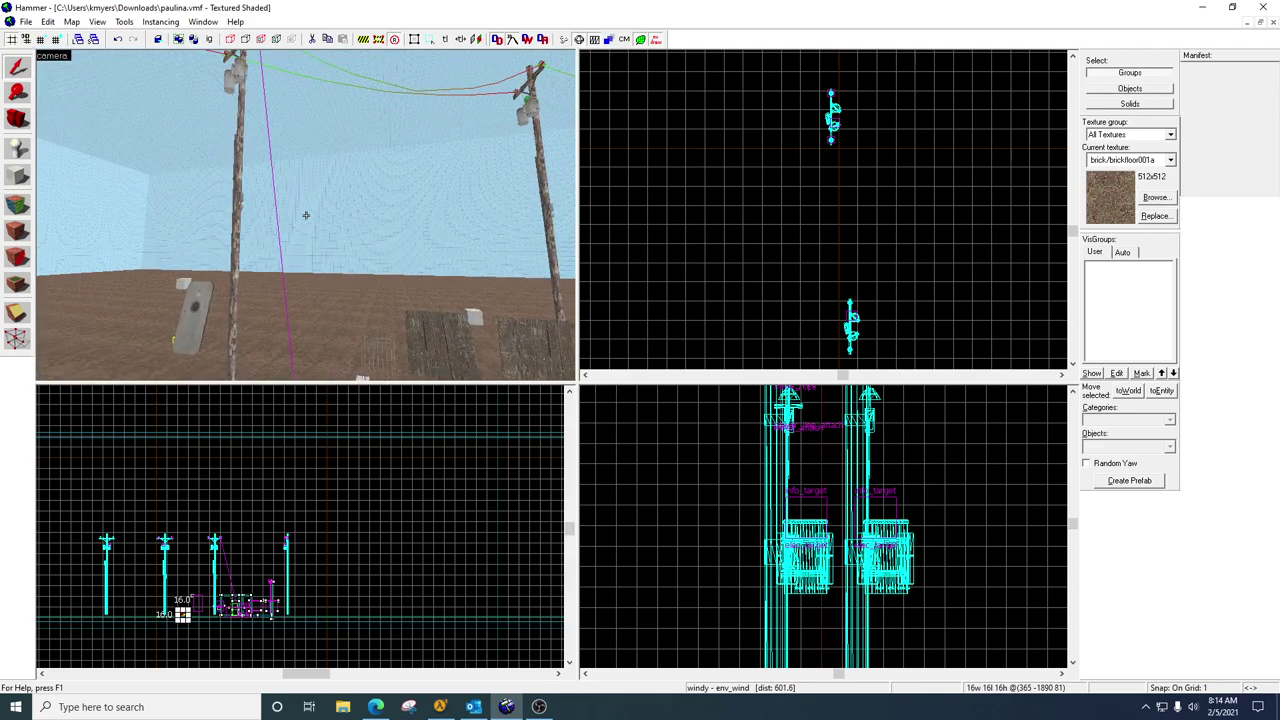
key(w)
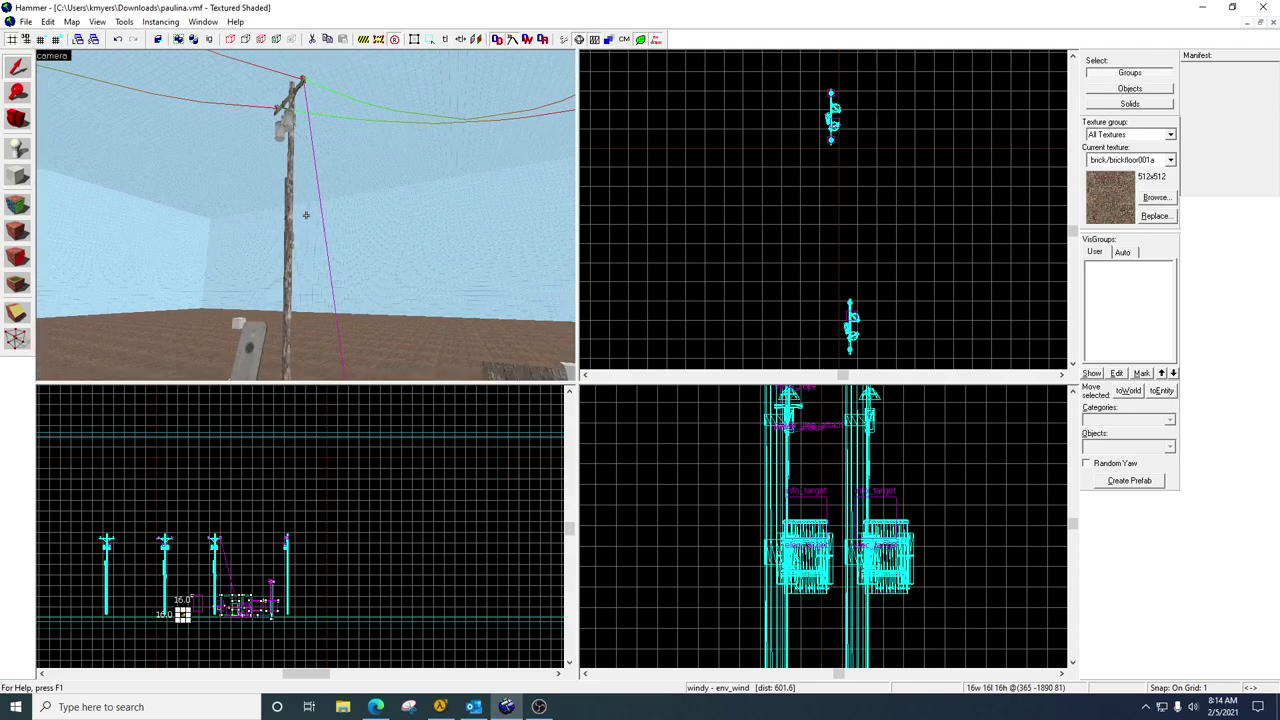
key(w)
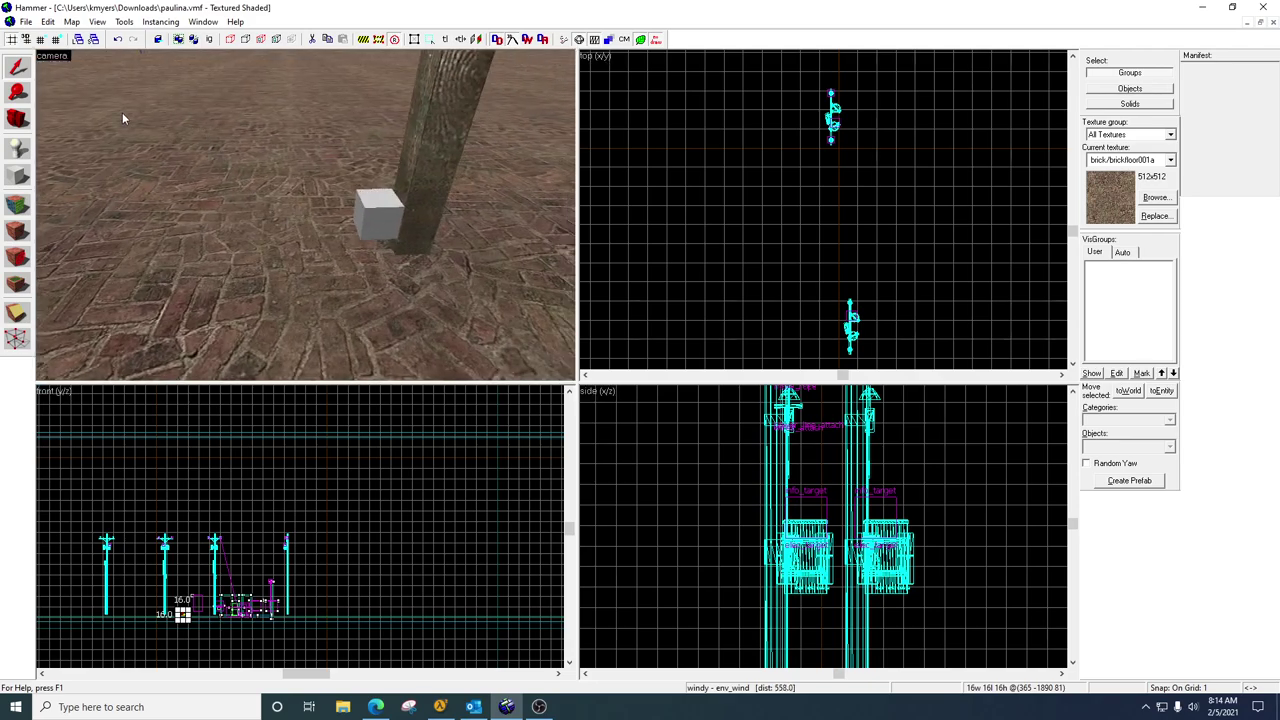
click(17, 148)
click(1124, 447)
text(env_)
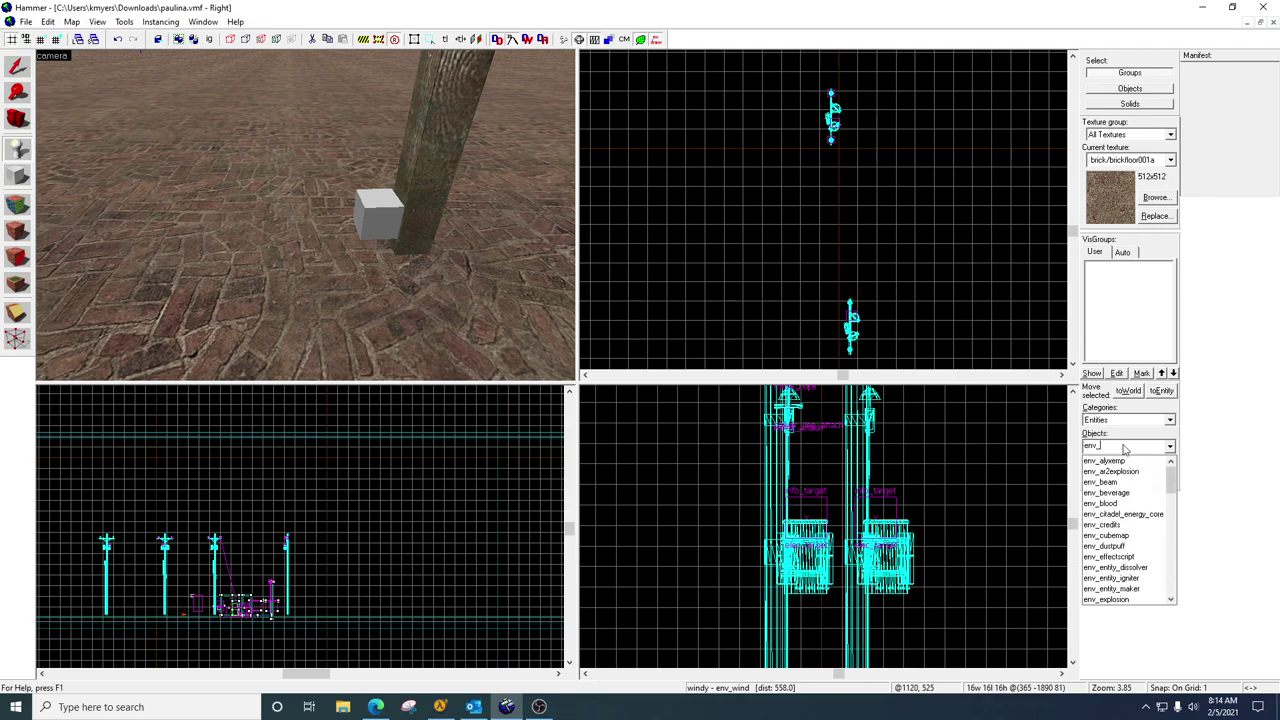
text(laser)
click(1112, 460)
click(300, 230)
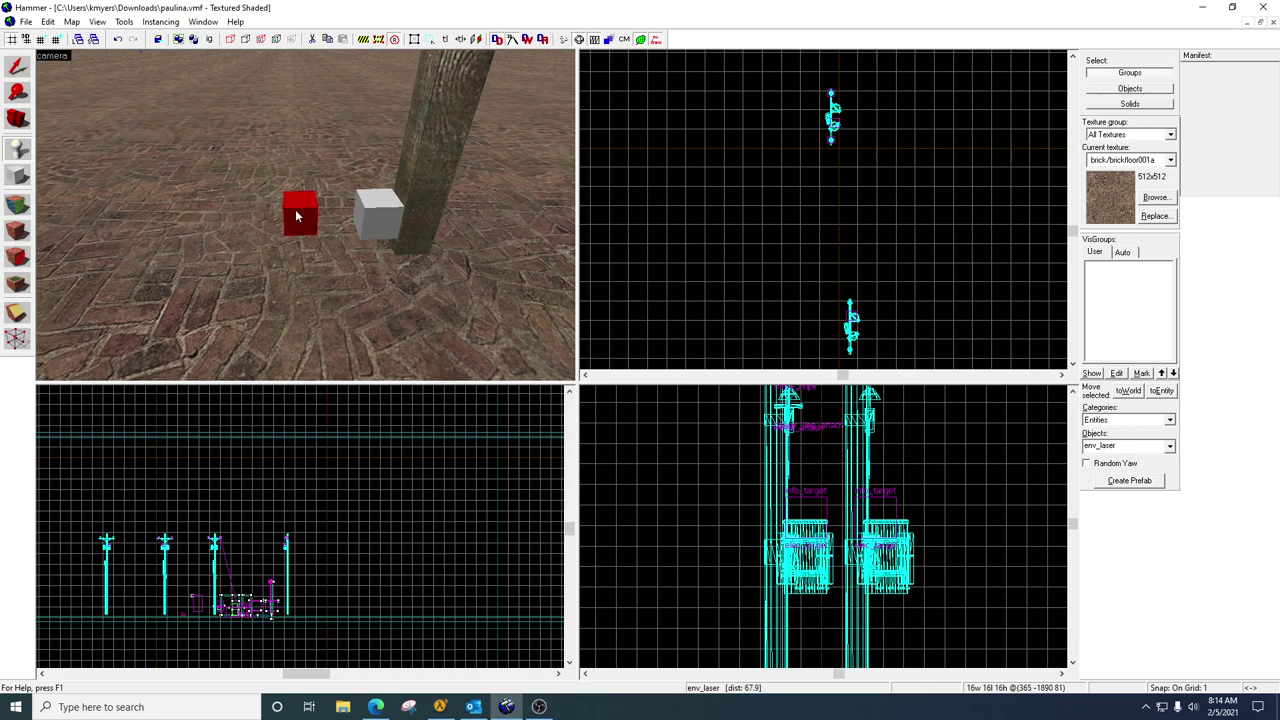
Step: Compare the properties of the new env_laser with those of the neighbouring env_beam named sparky
click(16, 66)
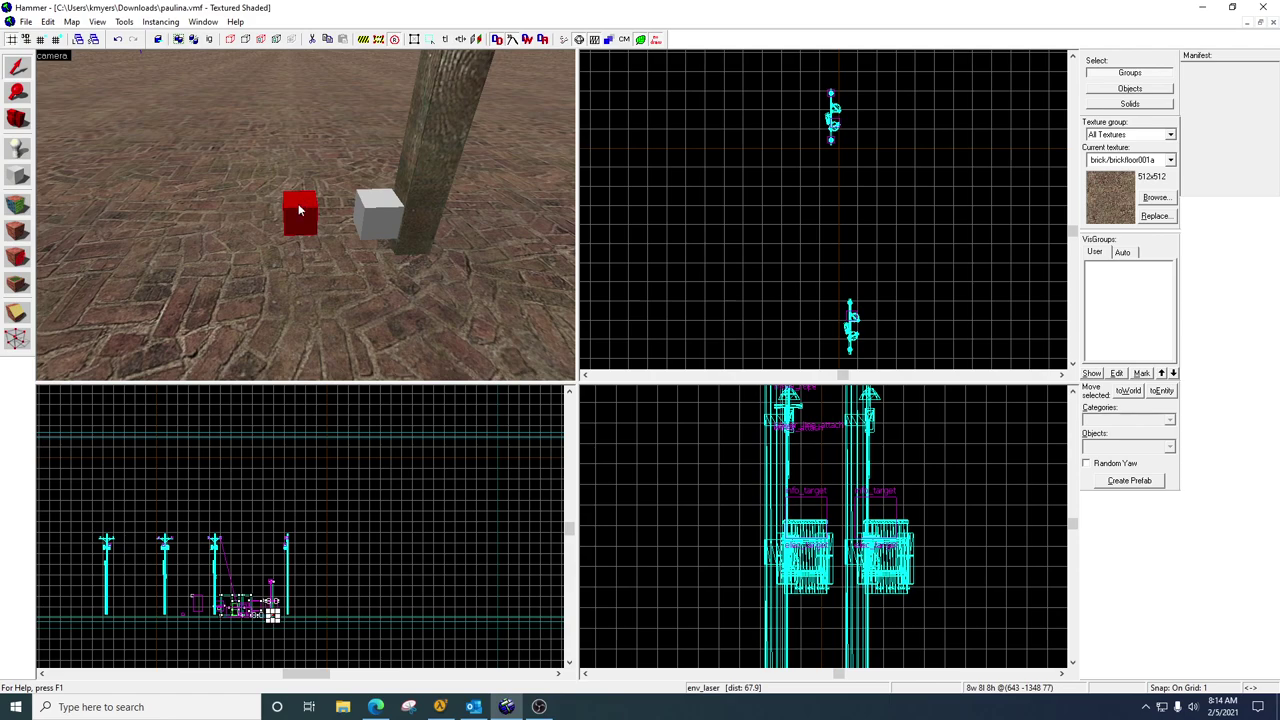
double_click(297, 204)
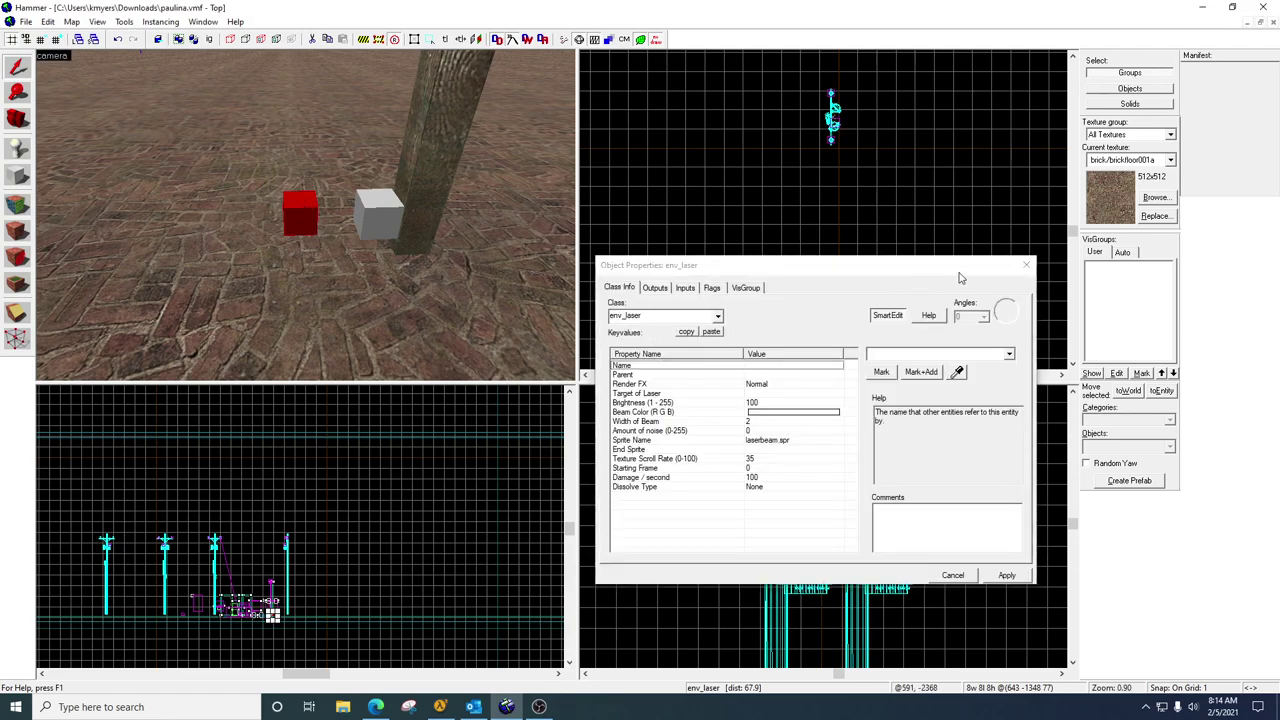
click(1026, 265)
double_click(392, 216)
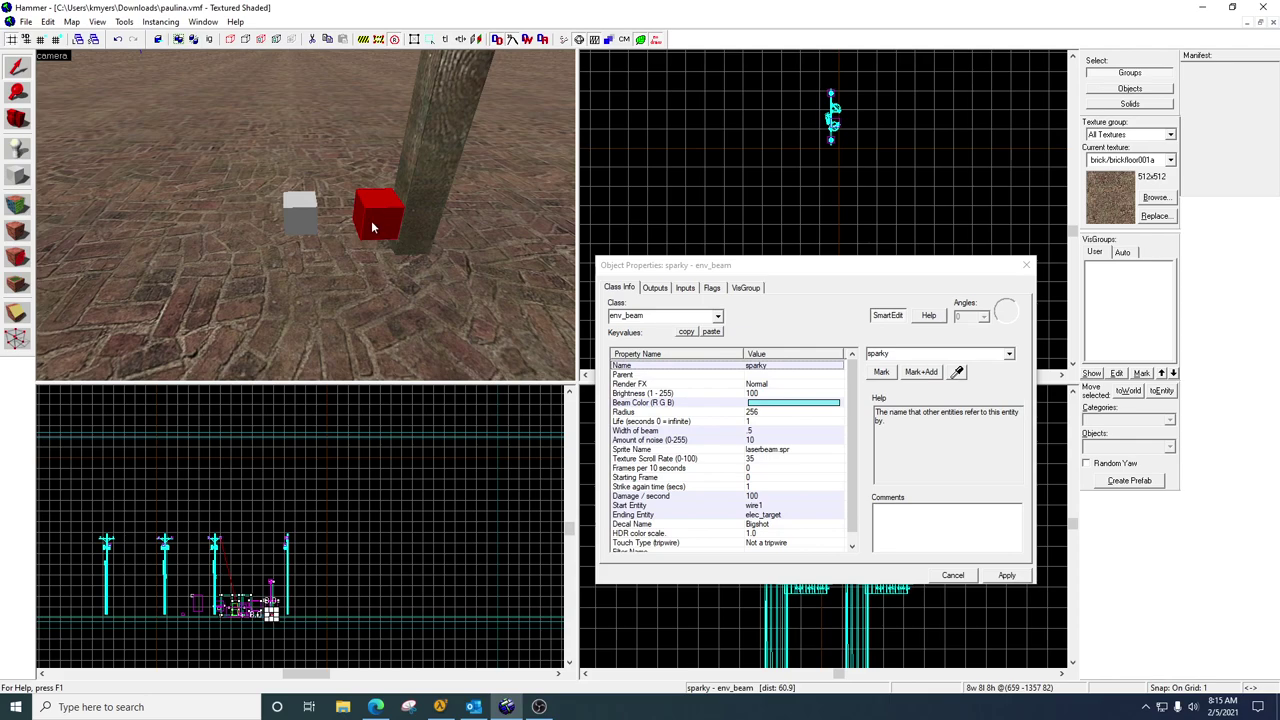
click(297, 213)
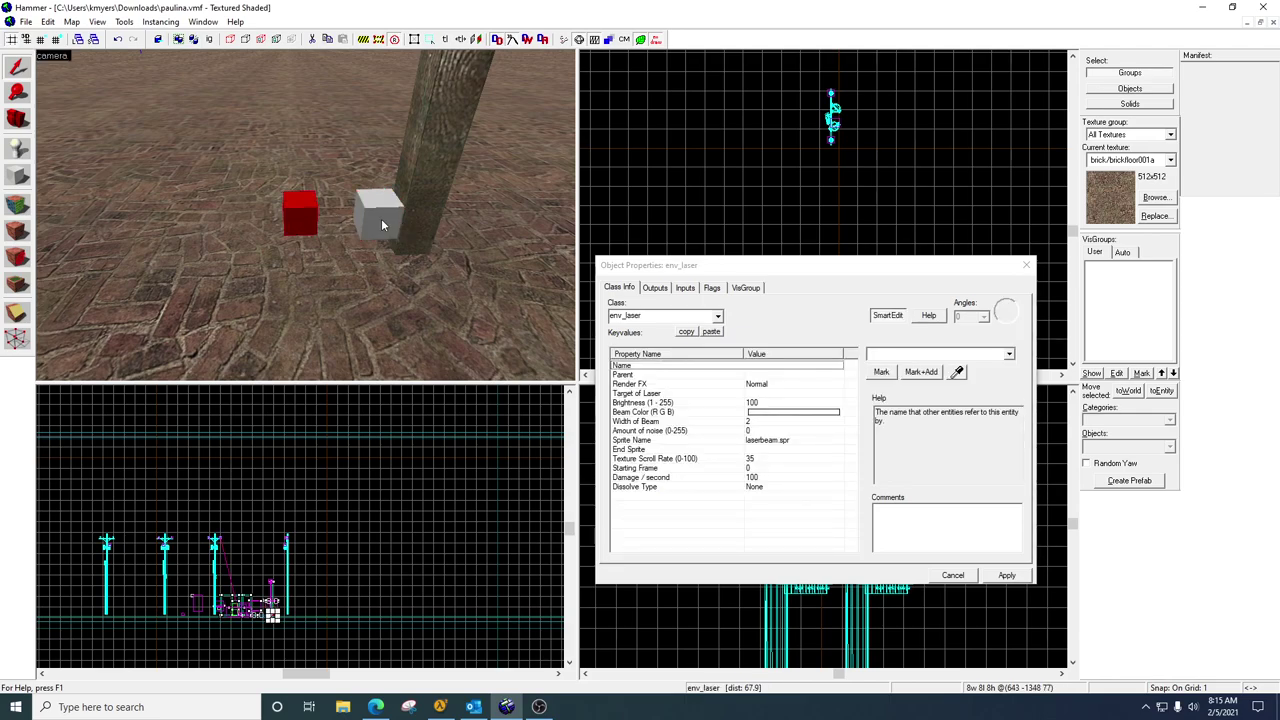
click(381, 222)
click(292, 220)
click(376, 220)
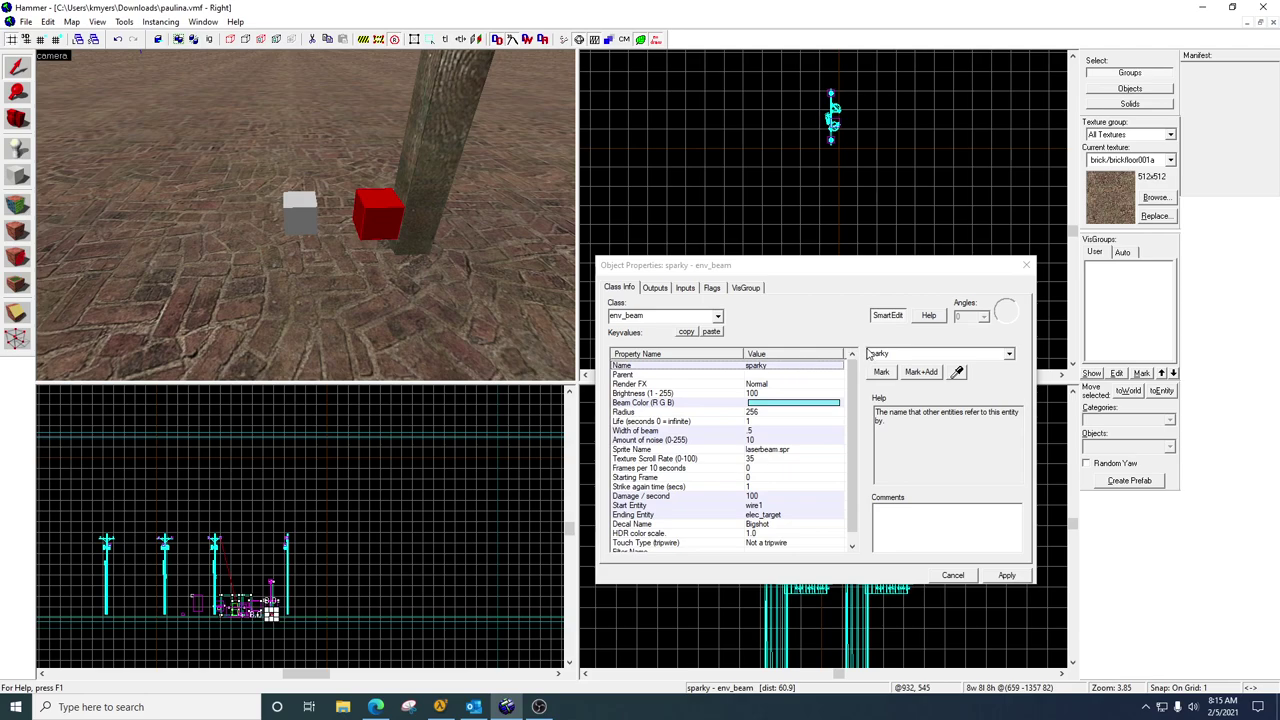
Step: View the colour choices for the sparky beam's Beam Color without picking a new one
click(763, 403)
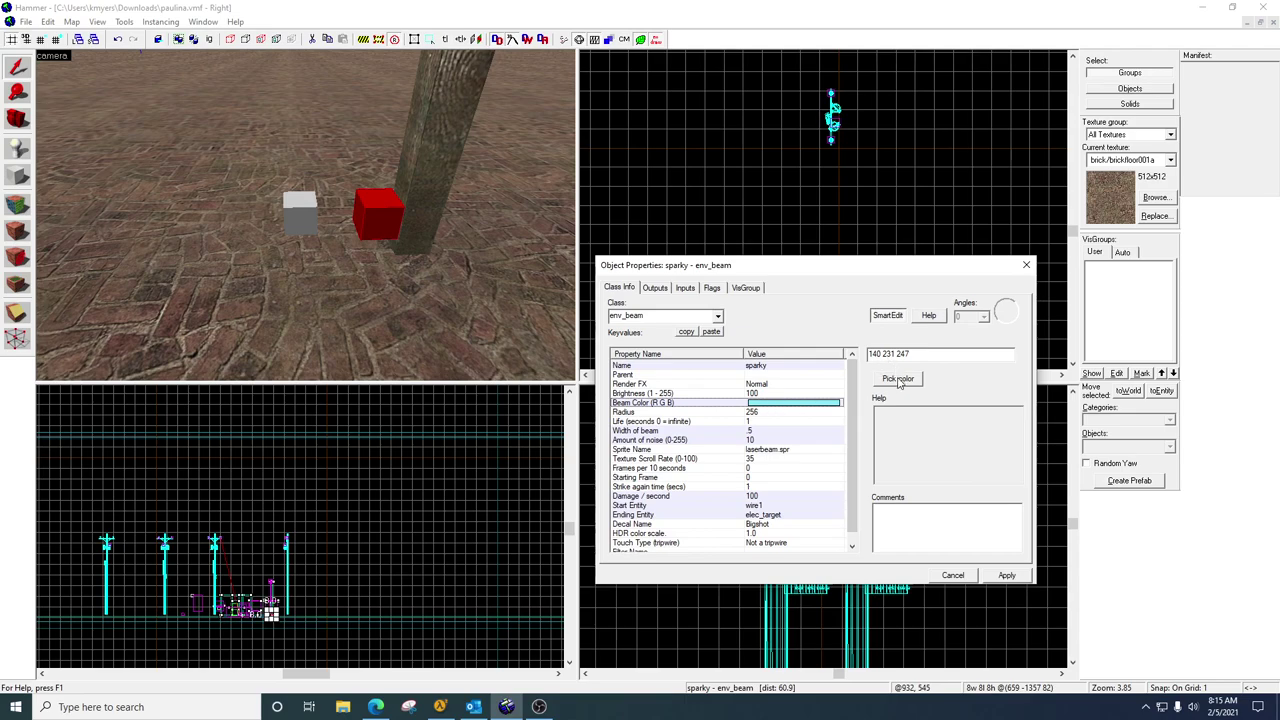
click(899, 380)
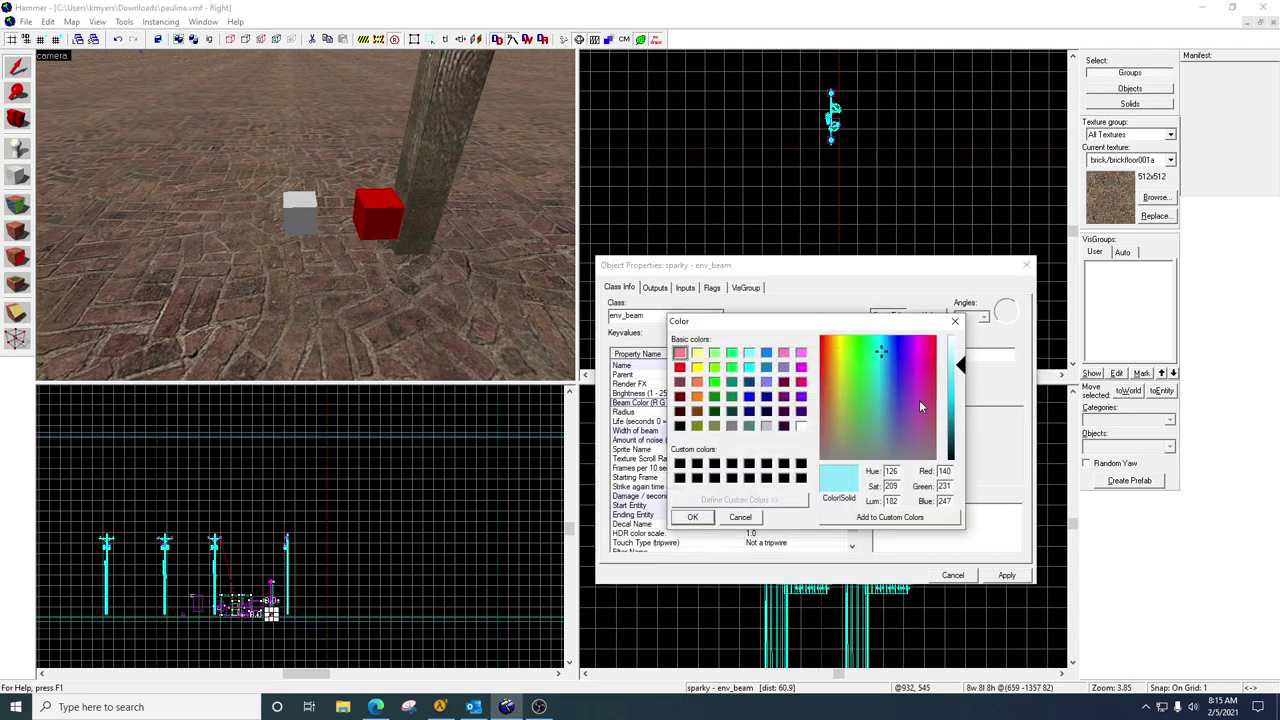
click(955, 321)
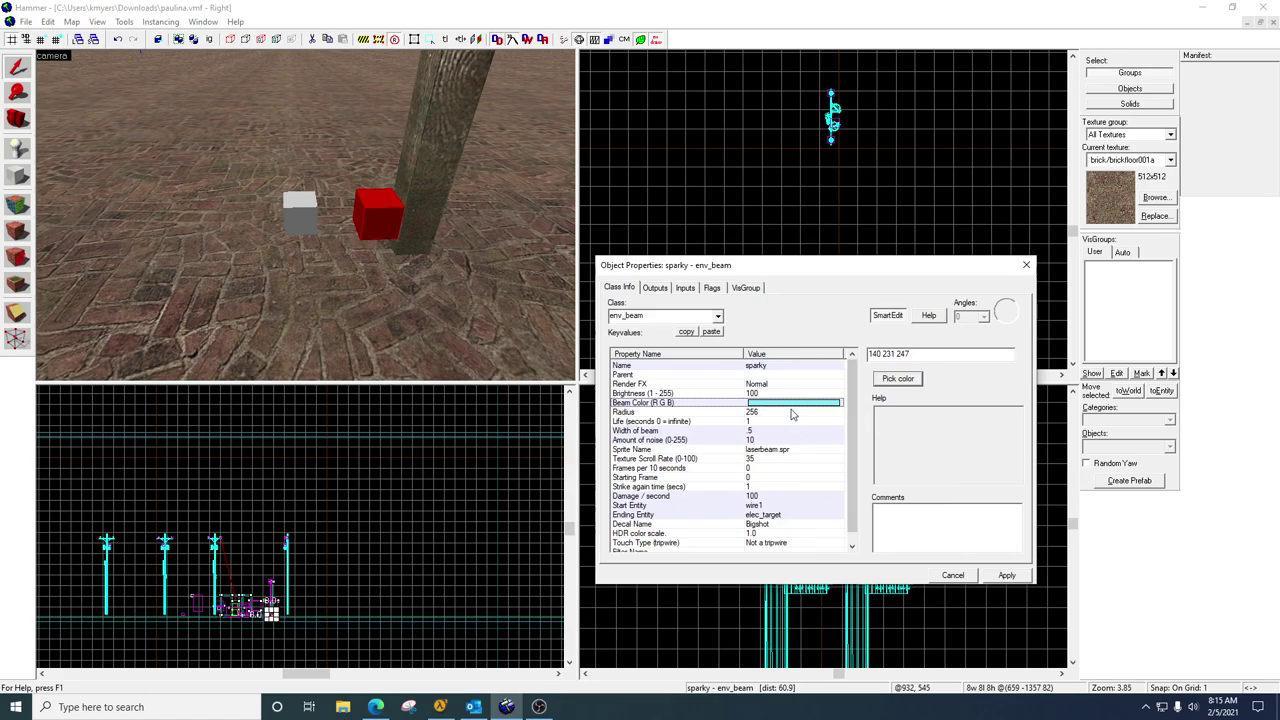
Step: Set the sparky beam's Brightness to 255 and view the Radius property's description
click(758, 394)
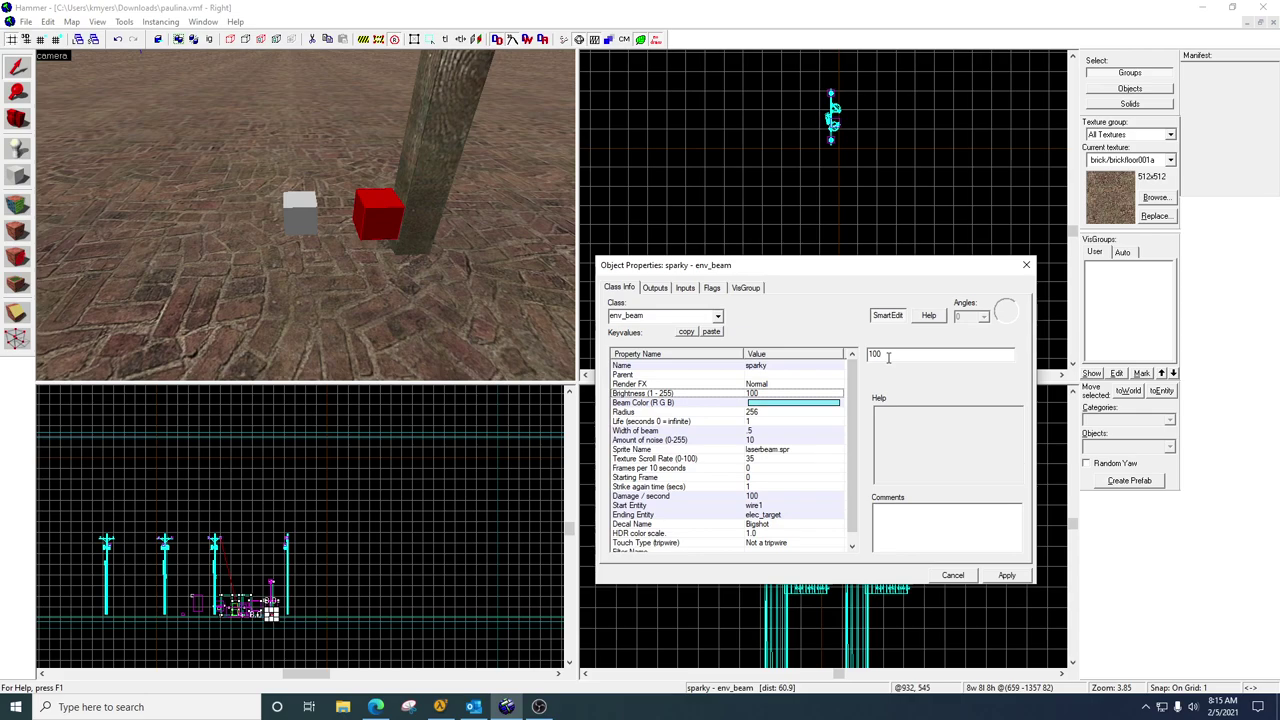
key(BackSpace)
key(BackSpace)
key(BackSpace)
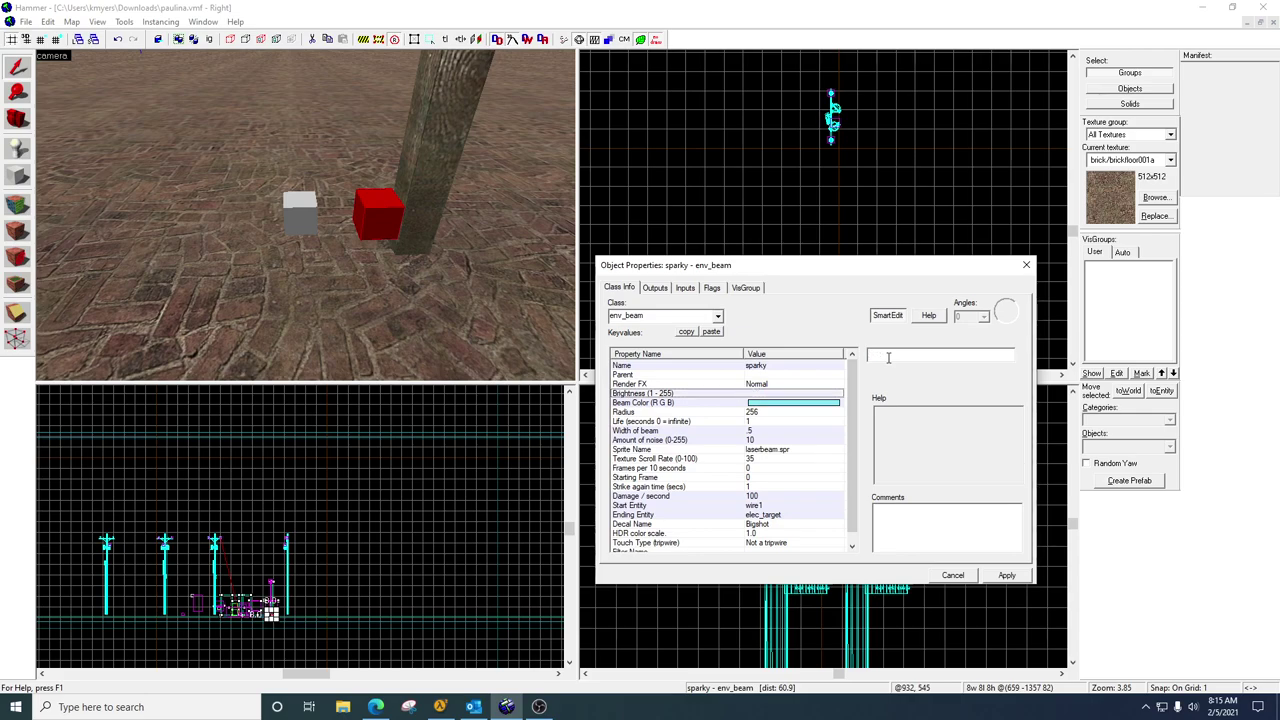
text(255)
key(Return)
click(760, 413)
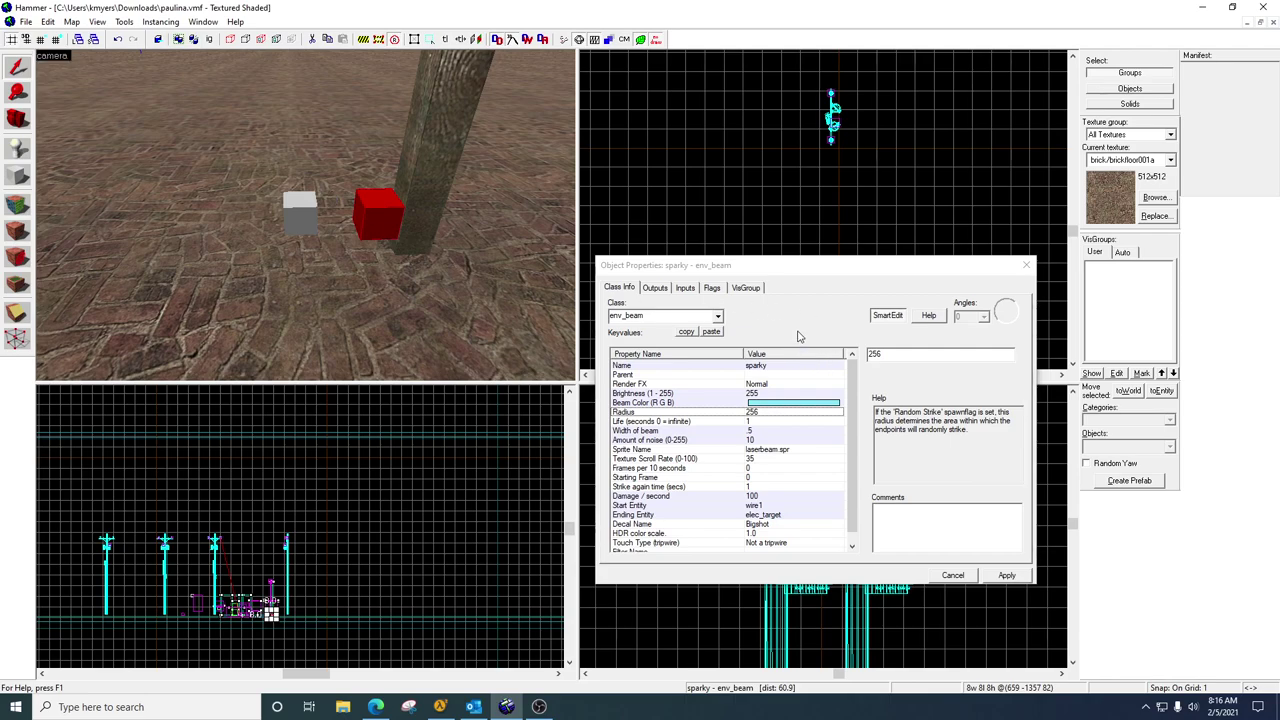
Step: View the descriptions of the sparky beam's Life, Width of beam and Amount of noise properties
click(757, 423)
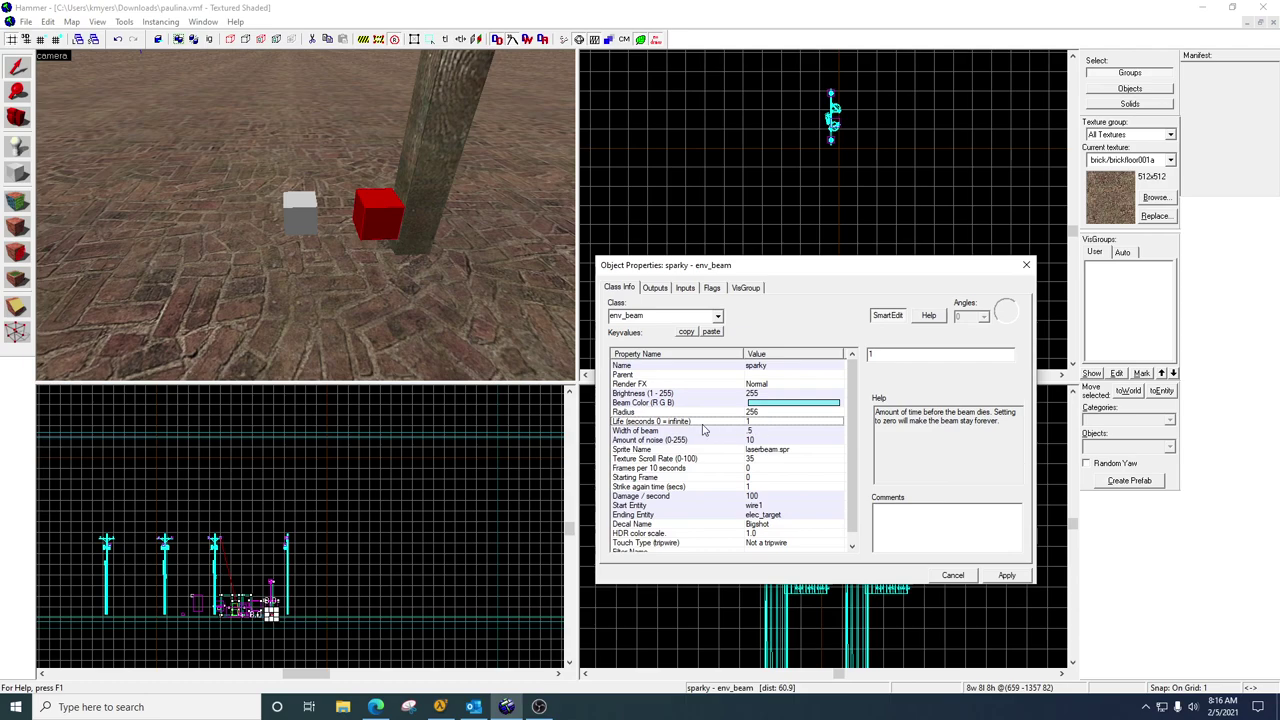
click(763, 432)
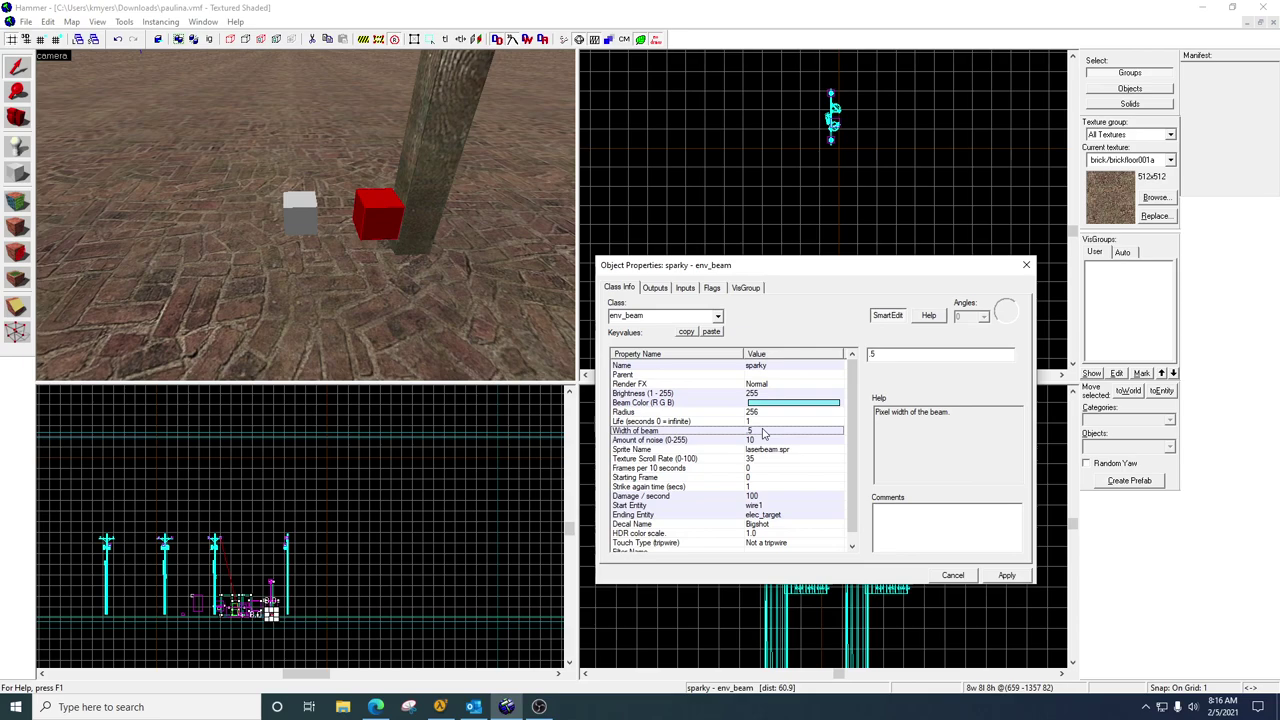
click(757, 443)
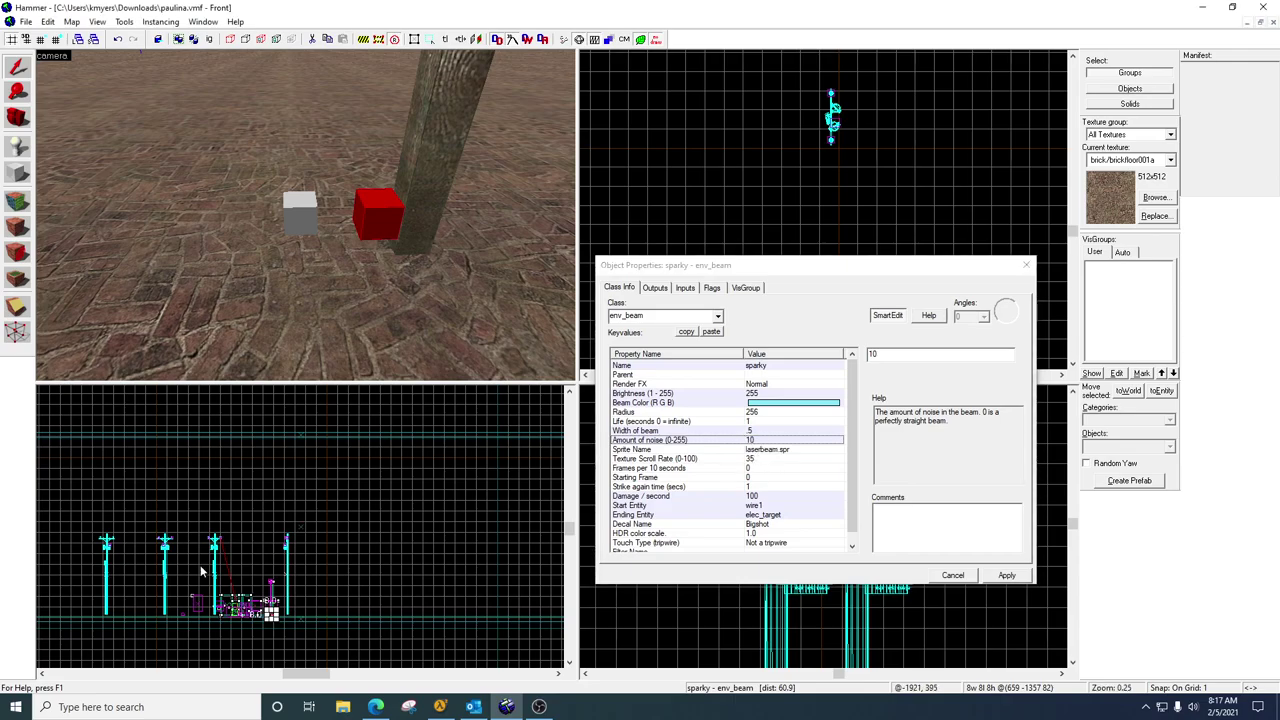
Step: Switch to the running Half-Life 2 map, look at the electric beam along the power lines, and return to Hammer
click(440, 706)
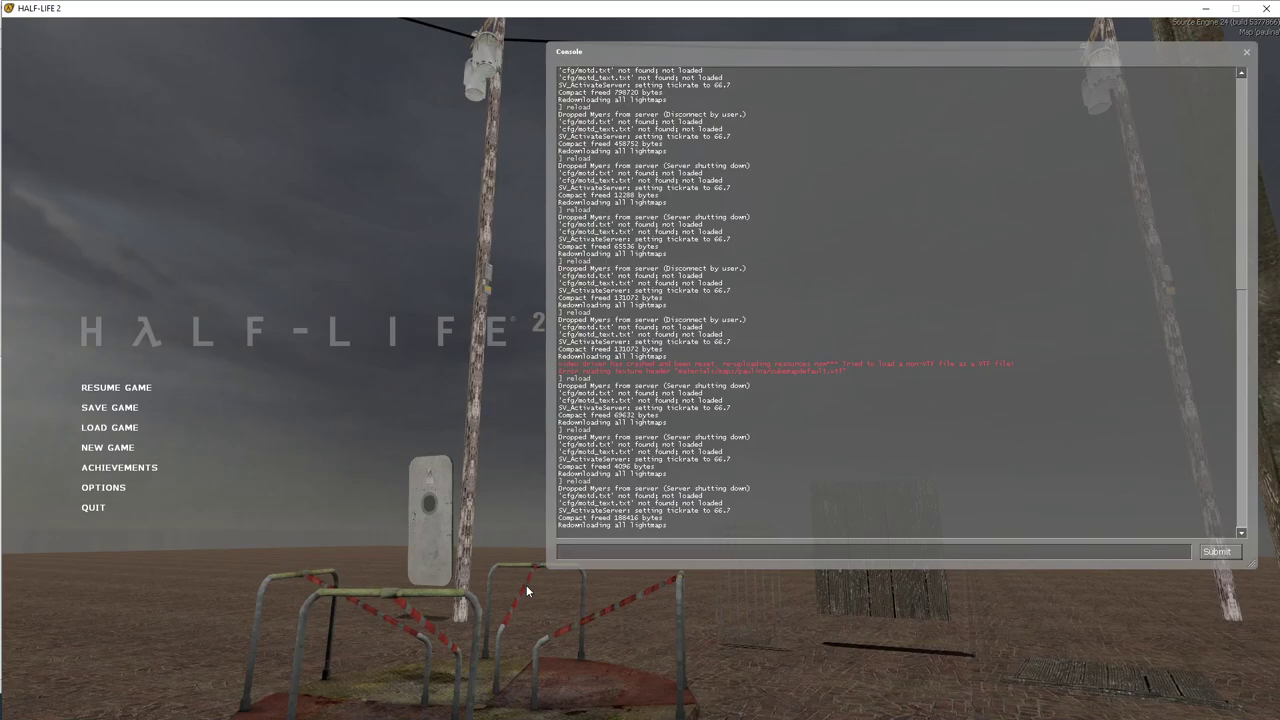
key(Escape)
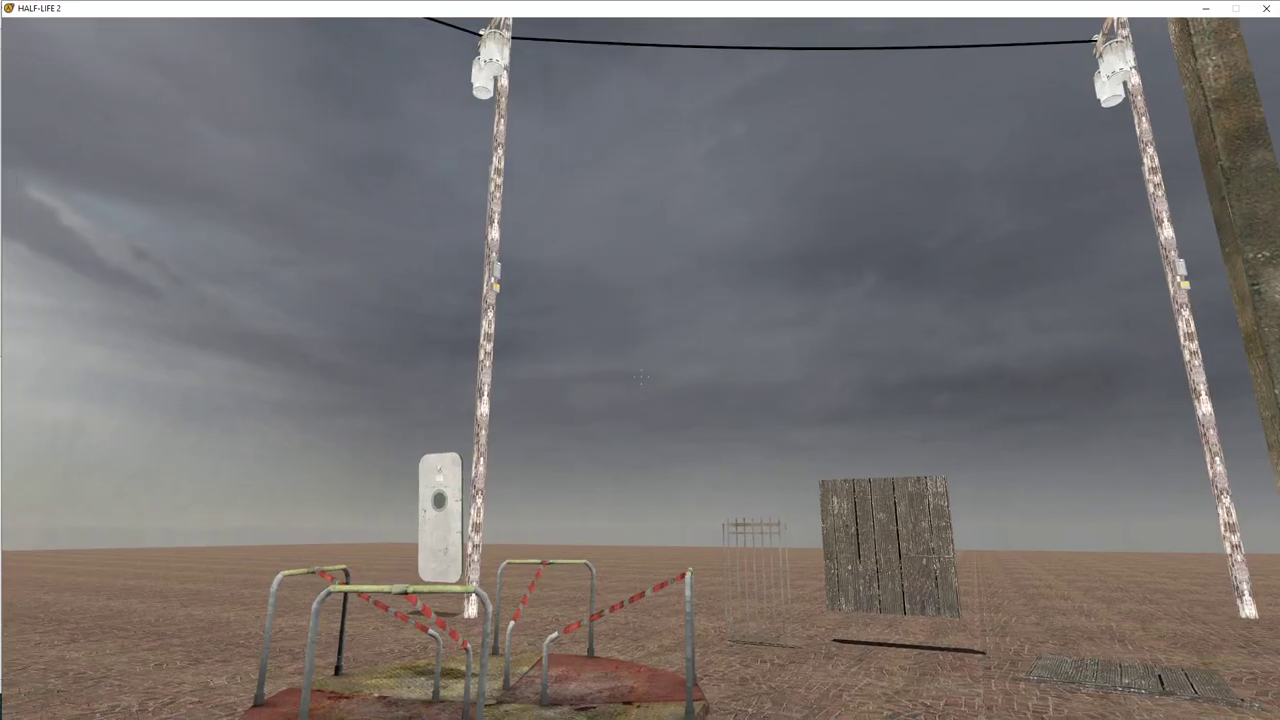
key(s)
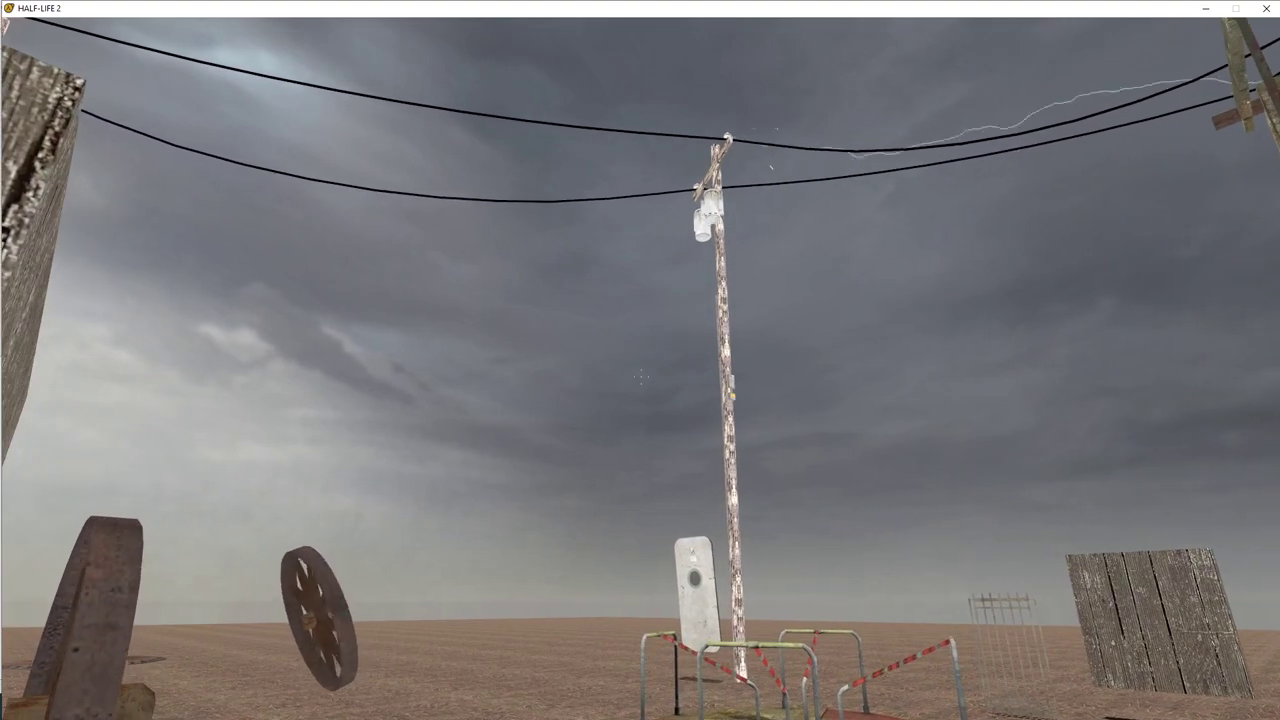
key(grave)
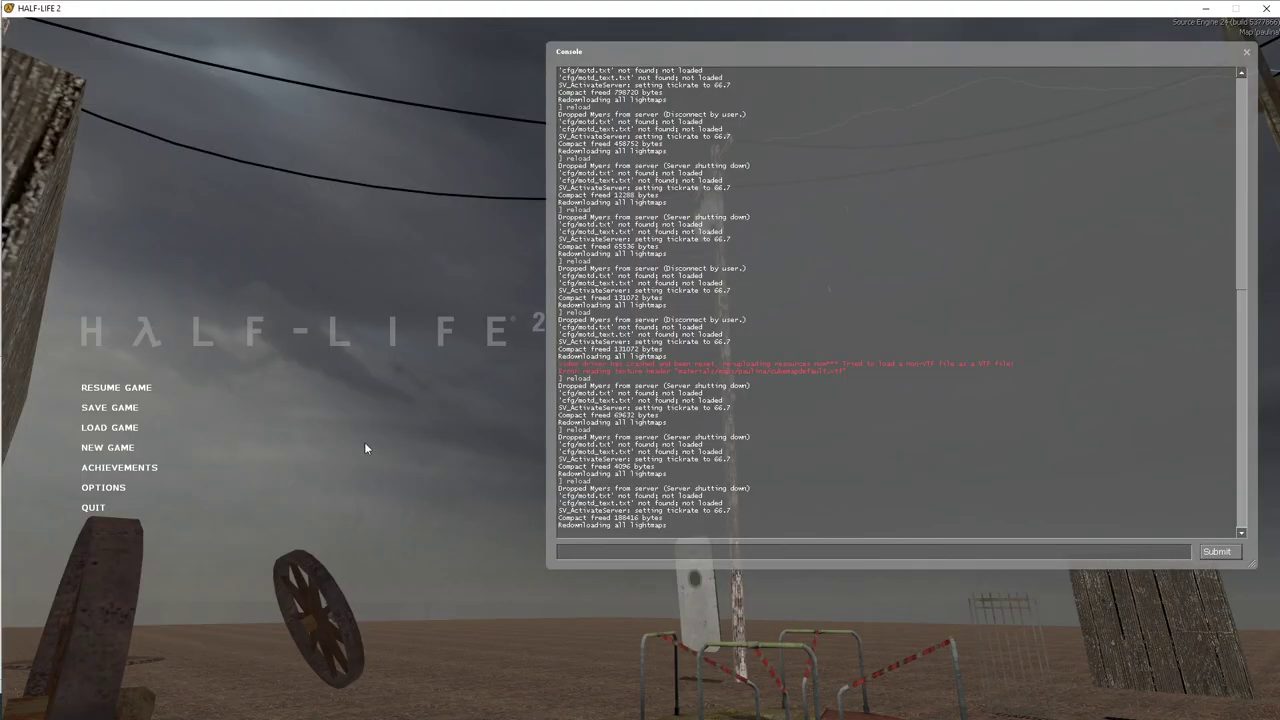
click(1205, 8)
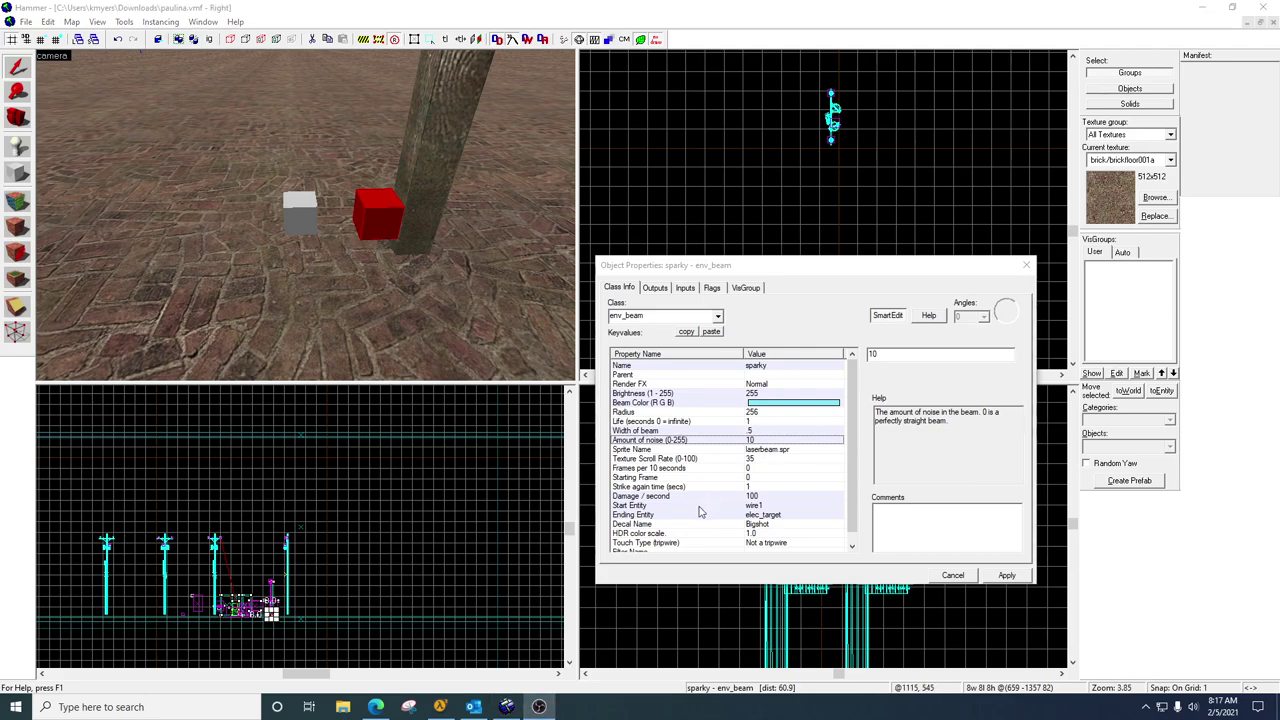
Step: View the descriptions of the sparky beam's Starting Frame, Strike again time and Damage / second properties
click(761, 478)
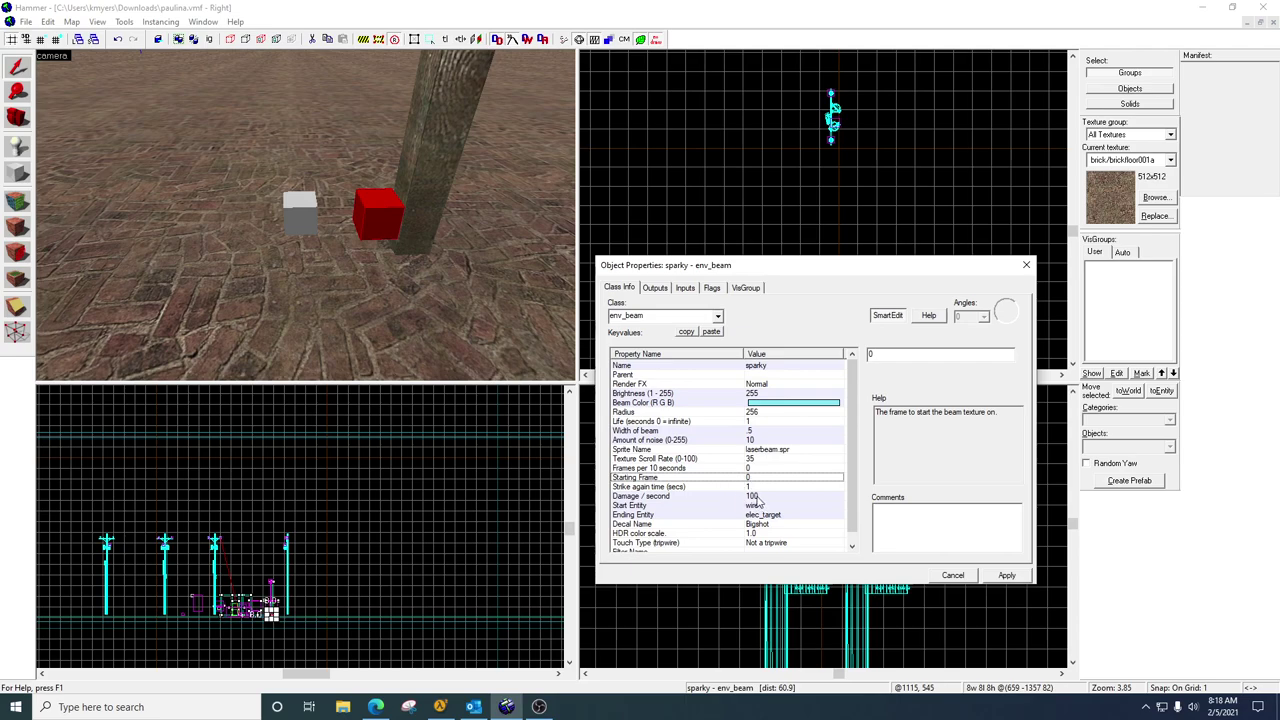
click(756, 487)
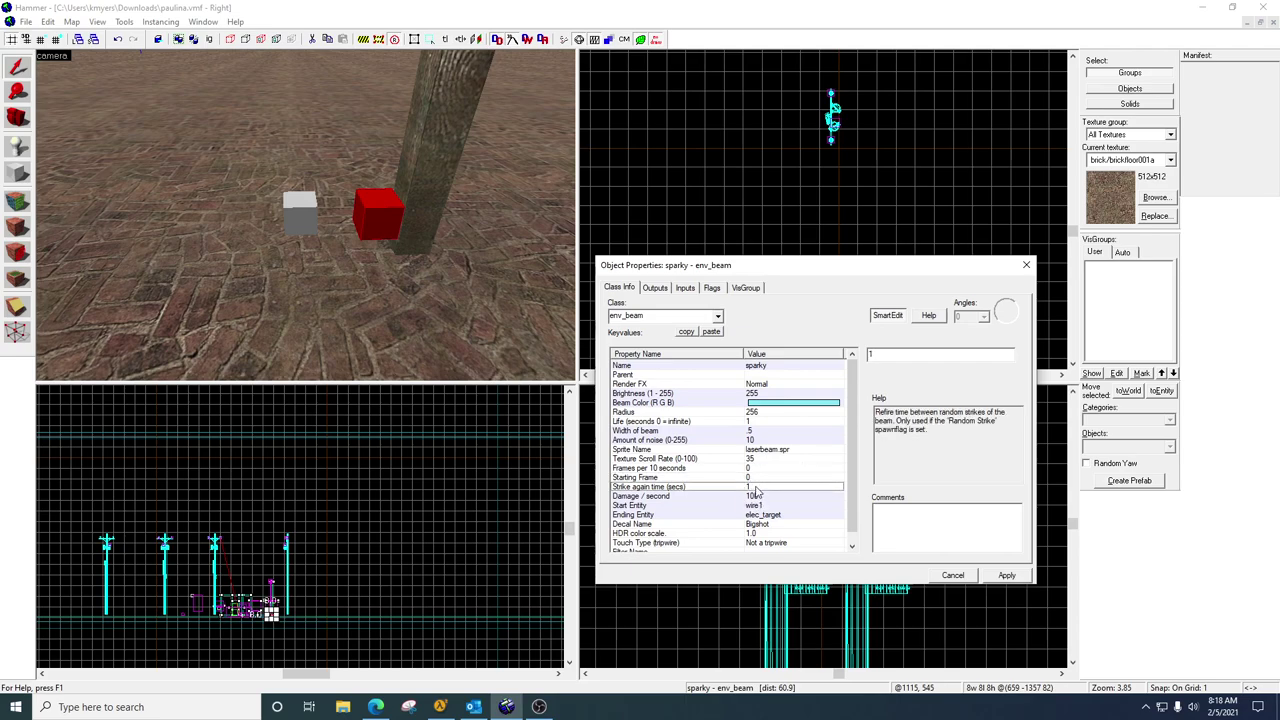
click(761, 498)
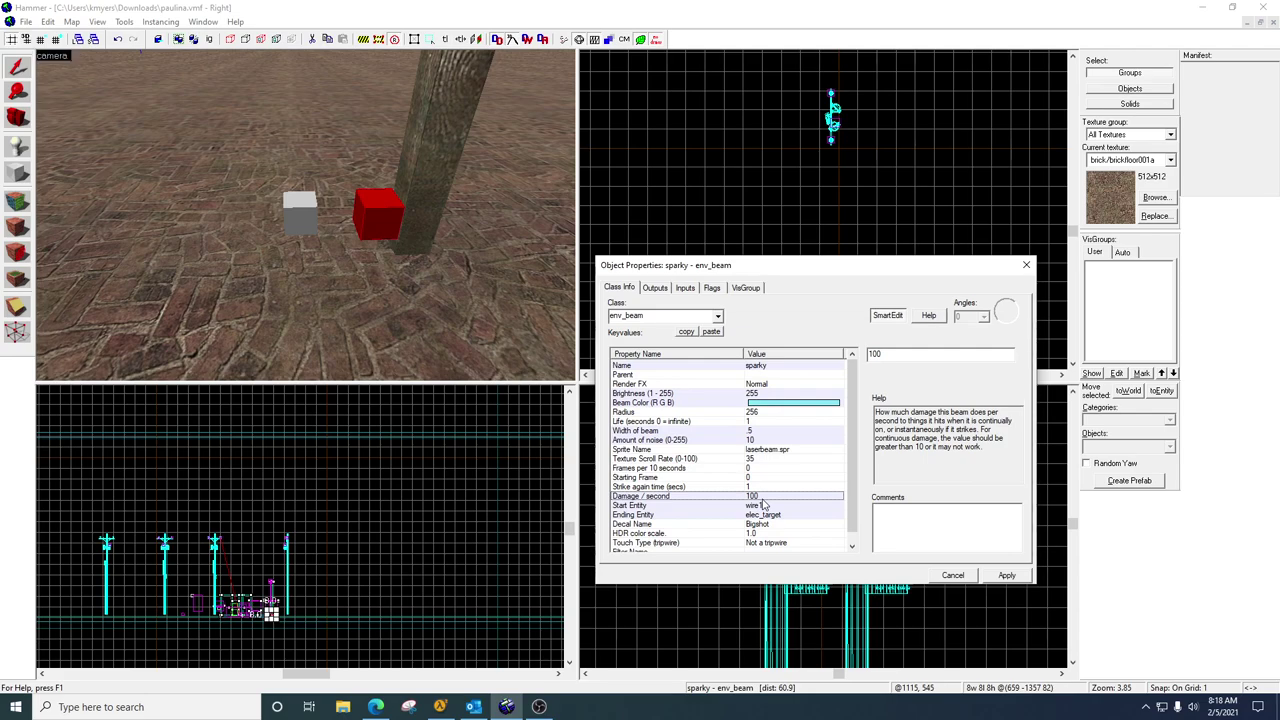
Step: Check the sparky beam's Start Entity and inspect the properties of the wire1 keyframe_rope on the utility pole's crossarm
click(760, 506)
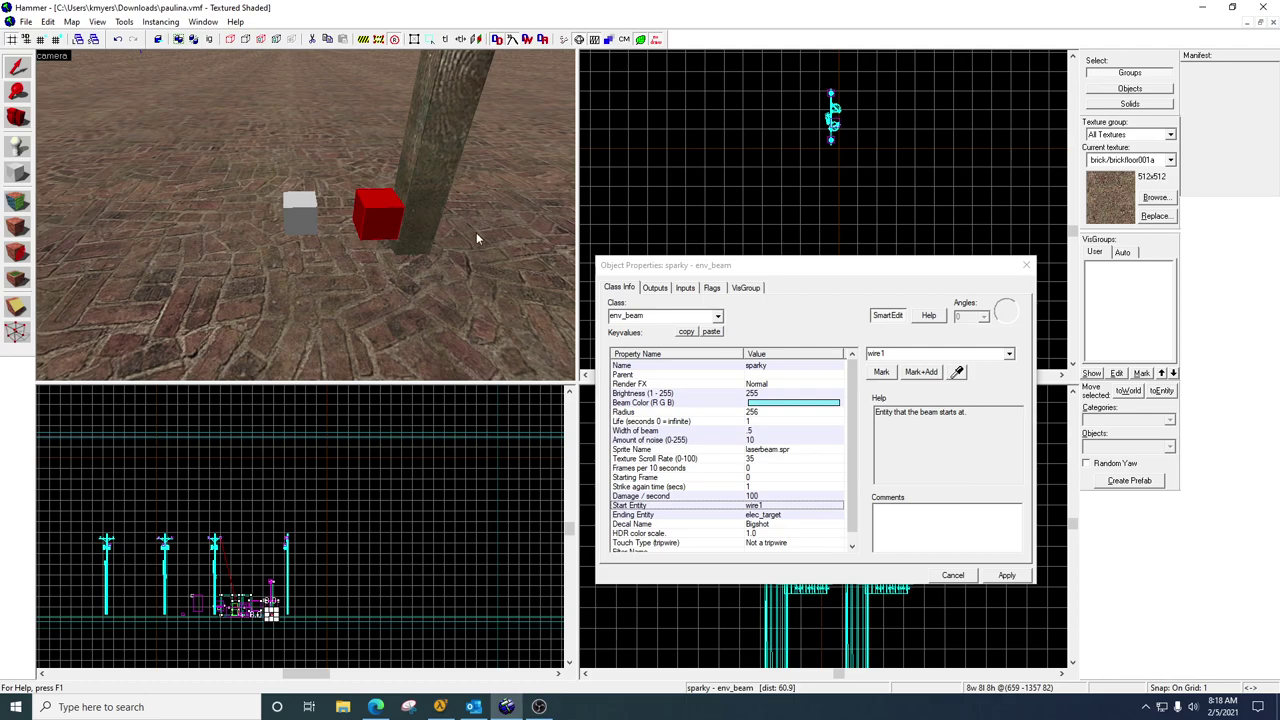
key(z)
key(w)
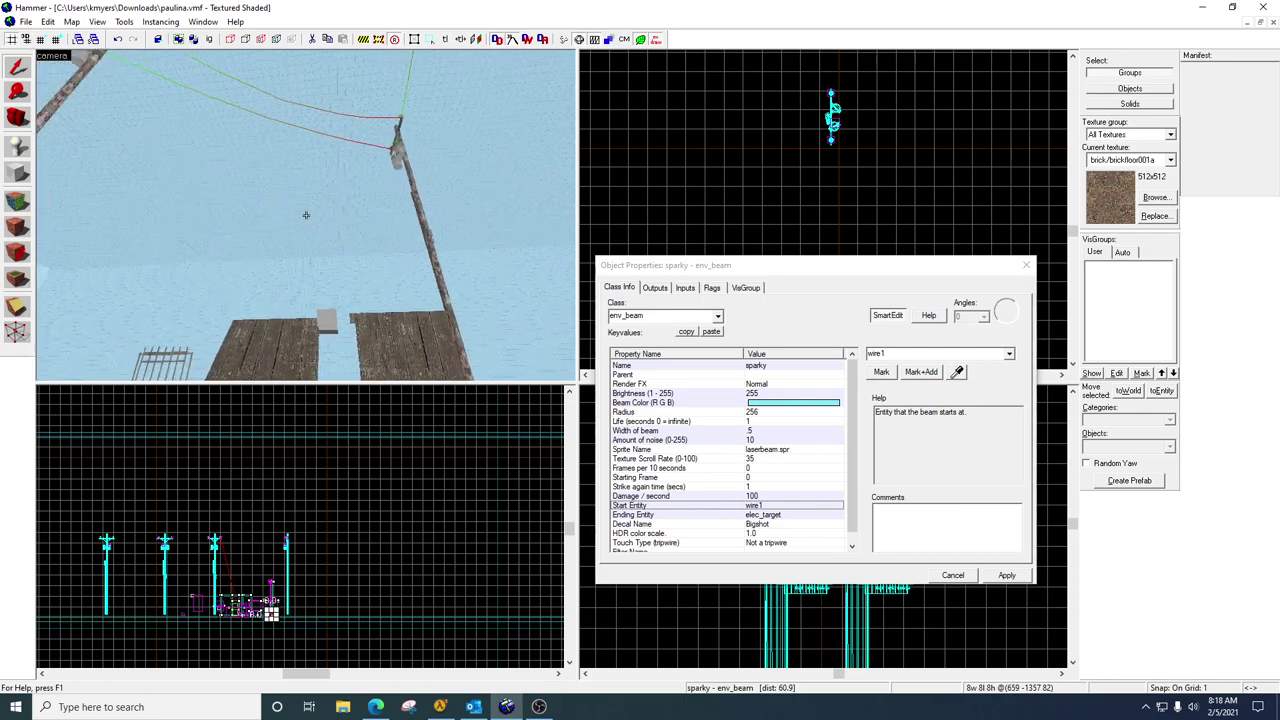
key(s)
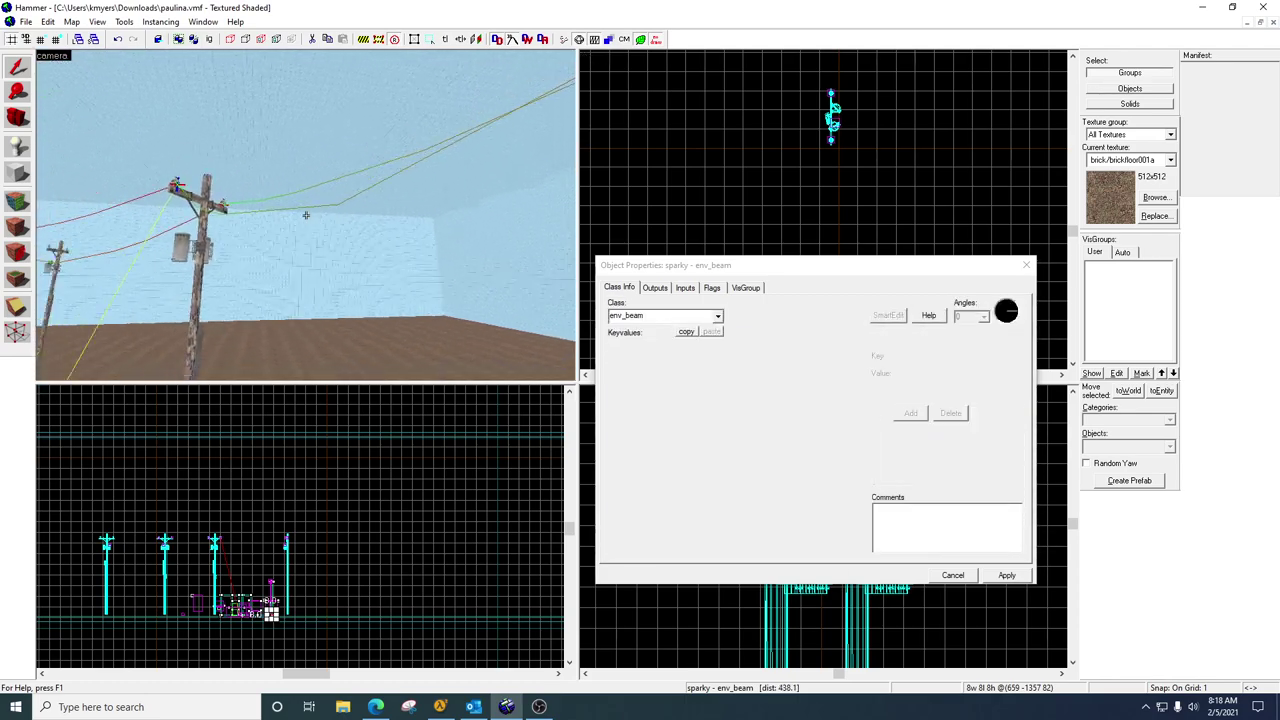
key(a)
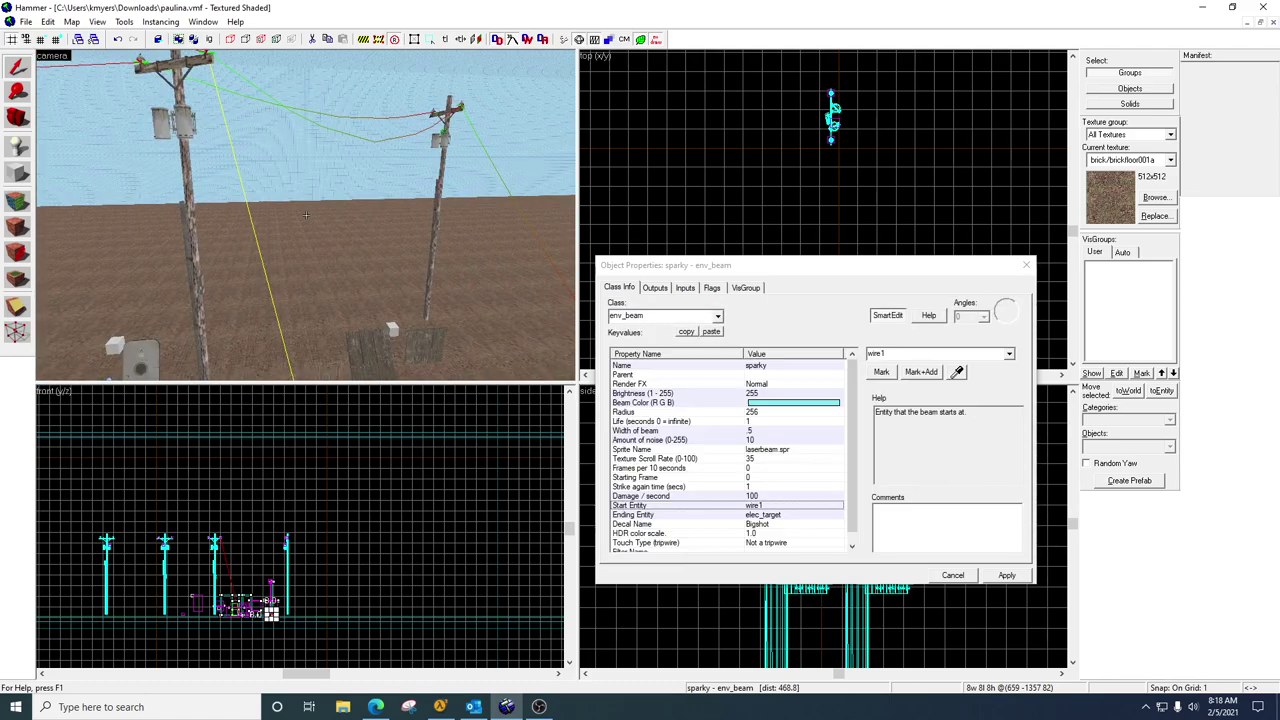
key(w)
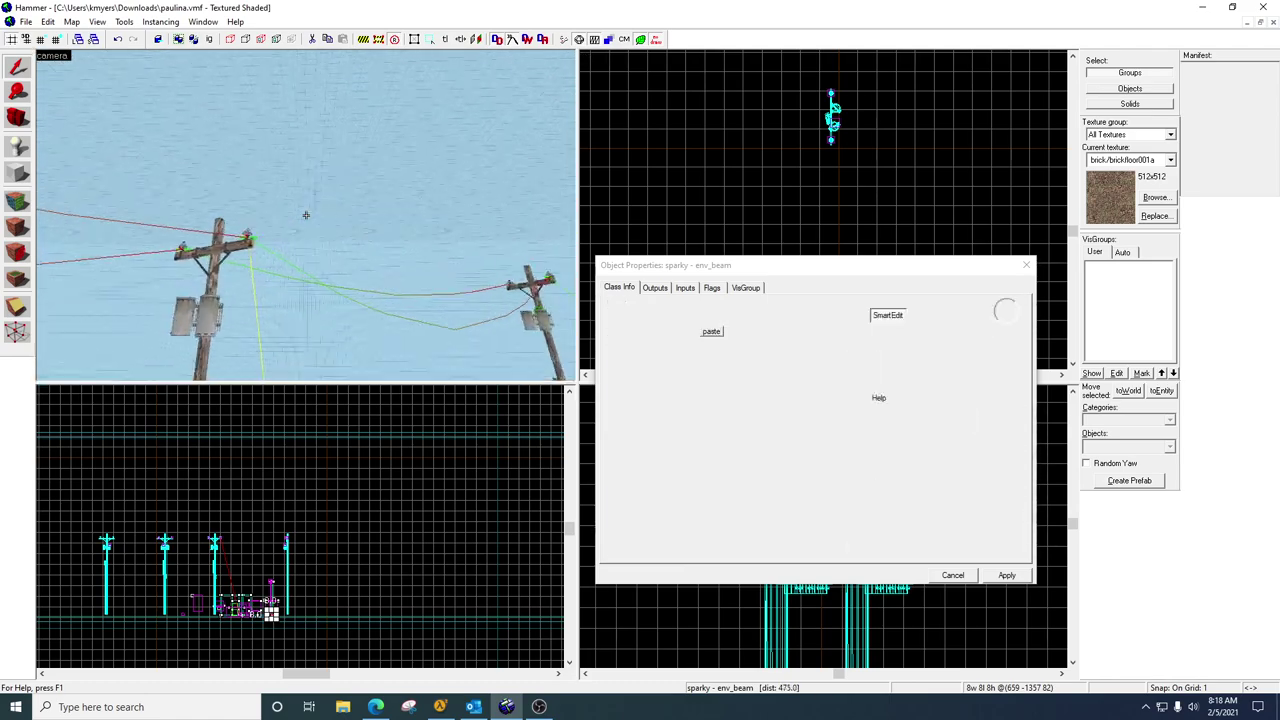
key(w)
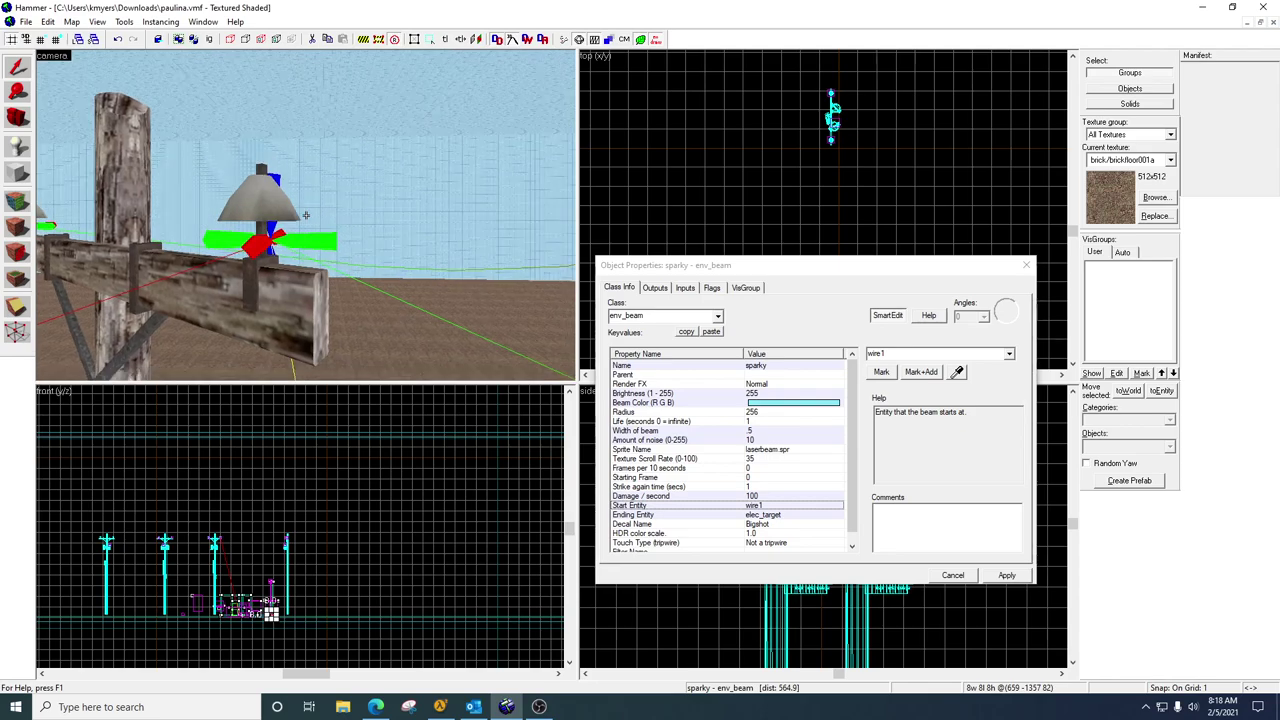
click(305, 215)
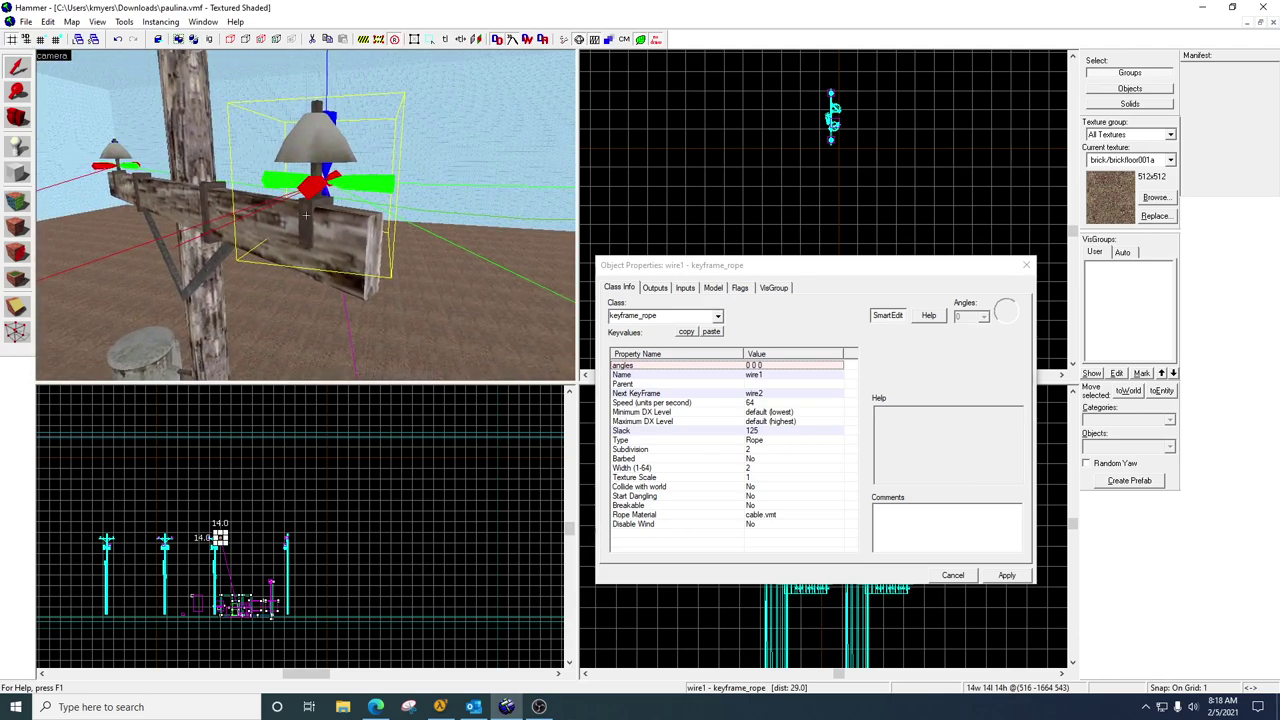
key(s)
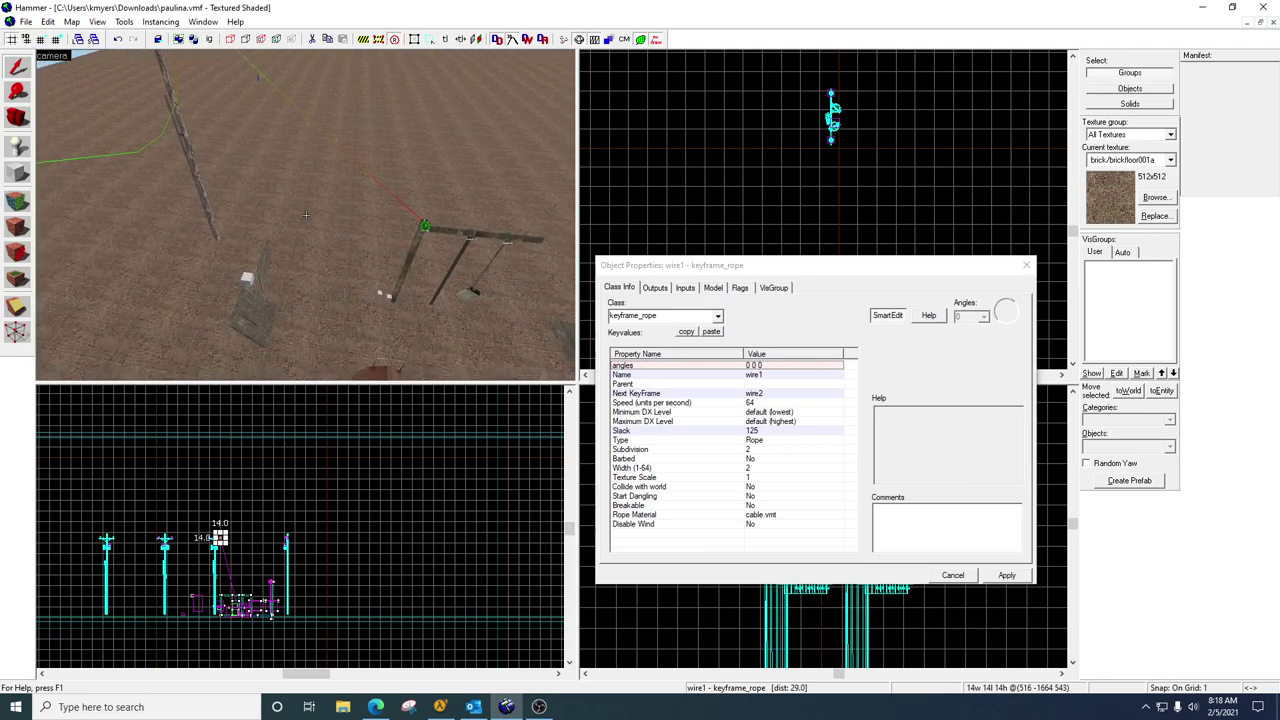
Step: Reselect the sparky env_beam, view its Ending Entity property, and close its properties
click(388, 295)
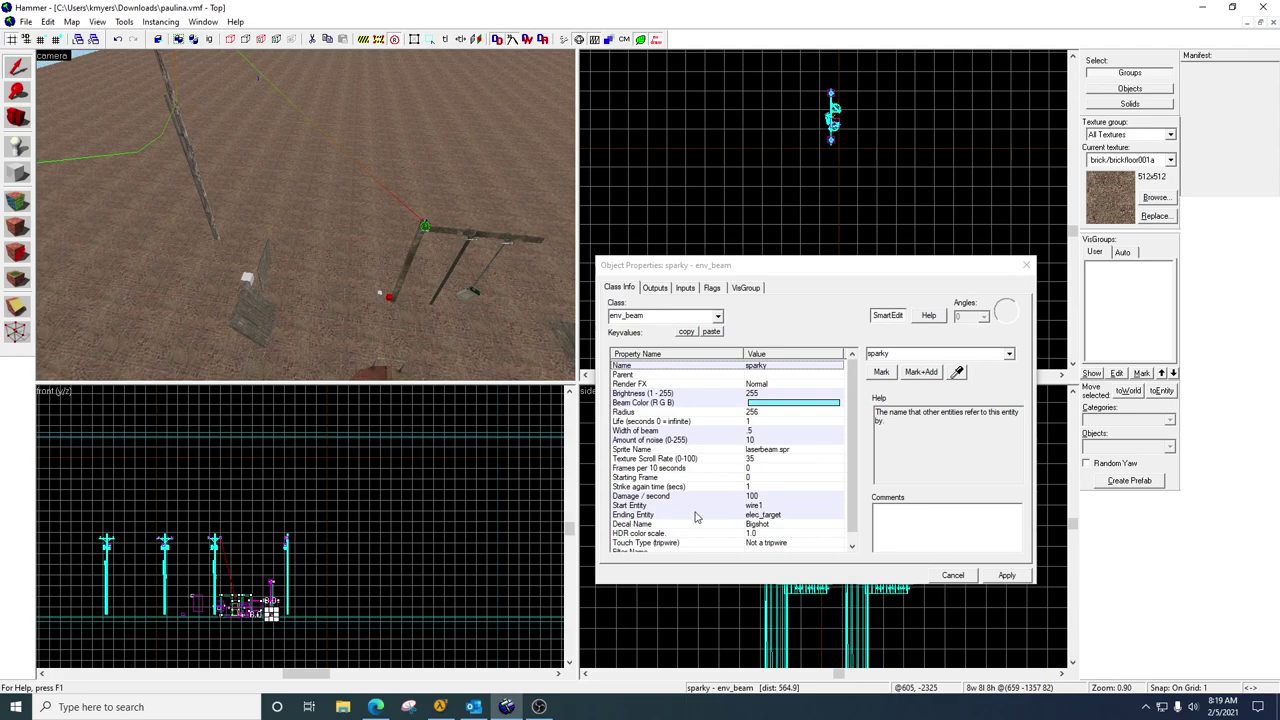
click(755, 517)
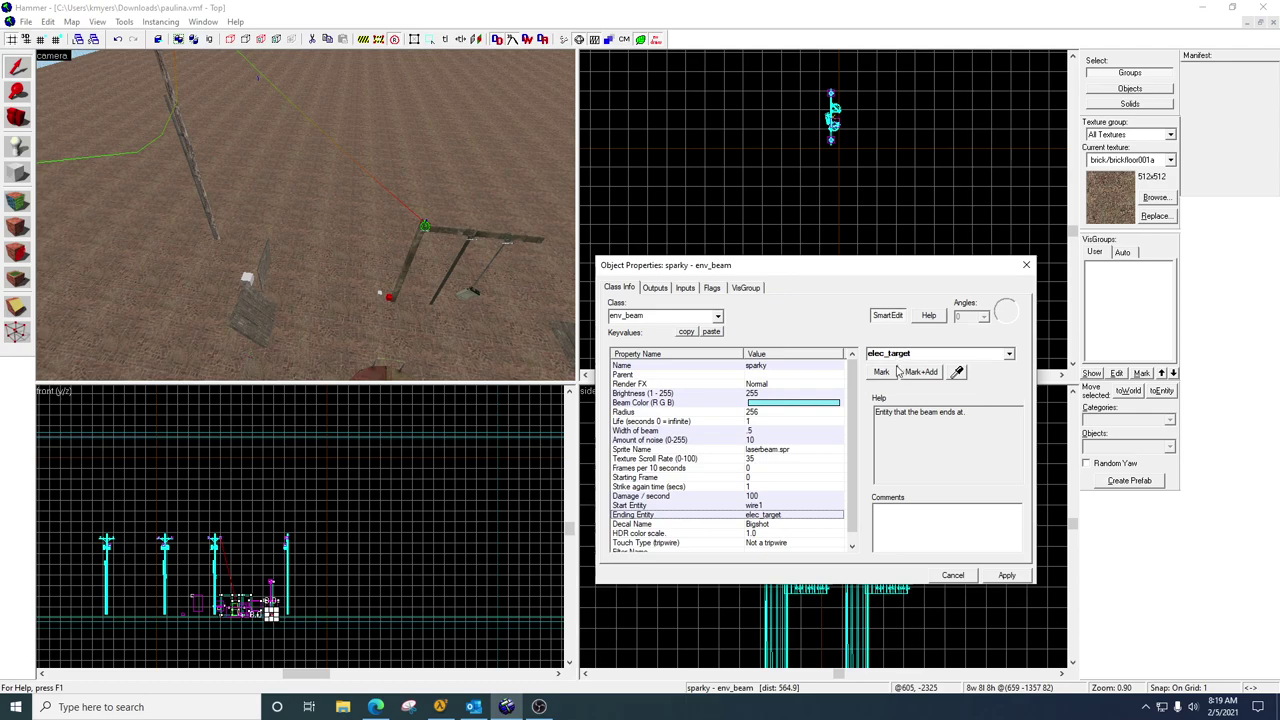
click(313, 236)
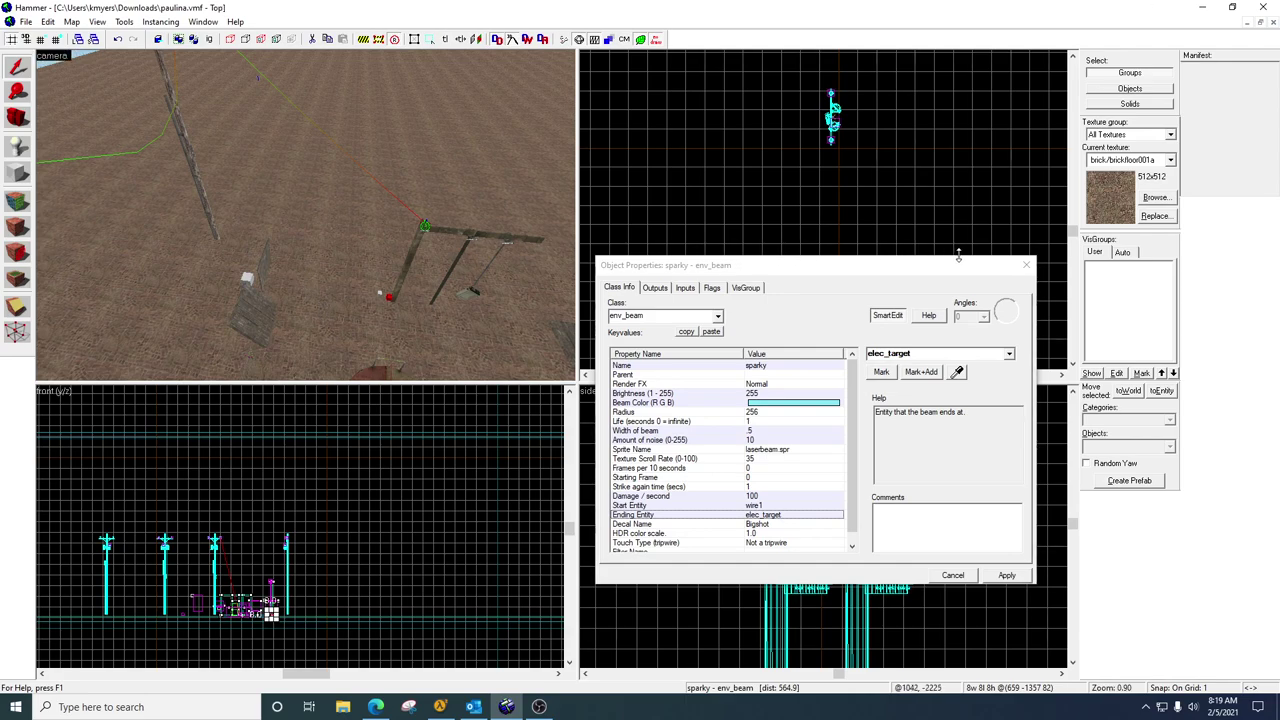
click(1026, 266)
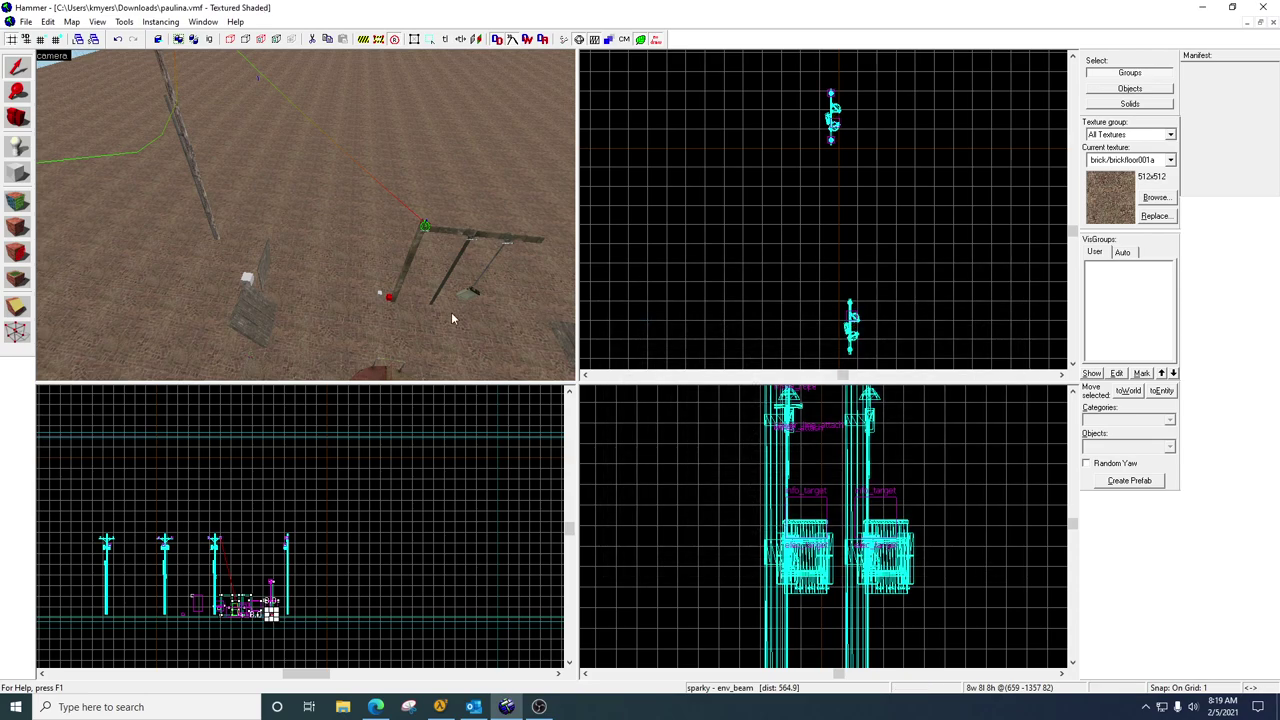
Step: Inspect the properties of the info_target on top of the wooden swing post, activate the Entity tool, and close the properties
key(z)
key(w)
key(w)
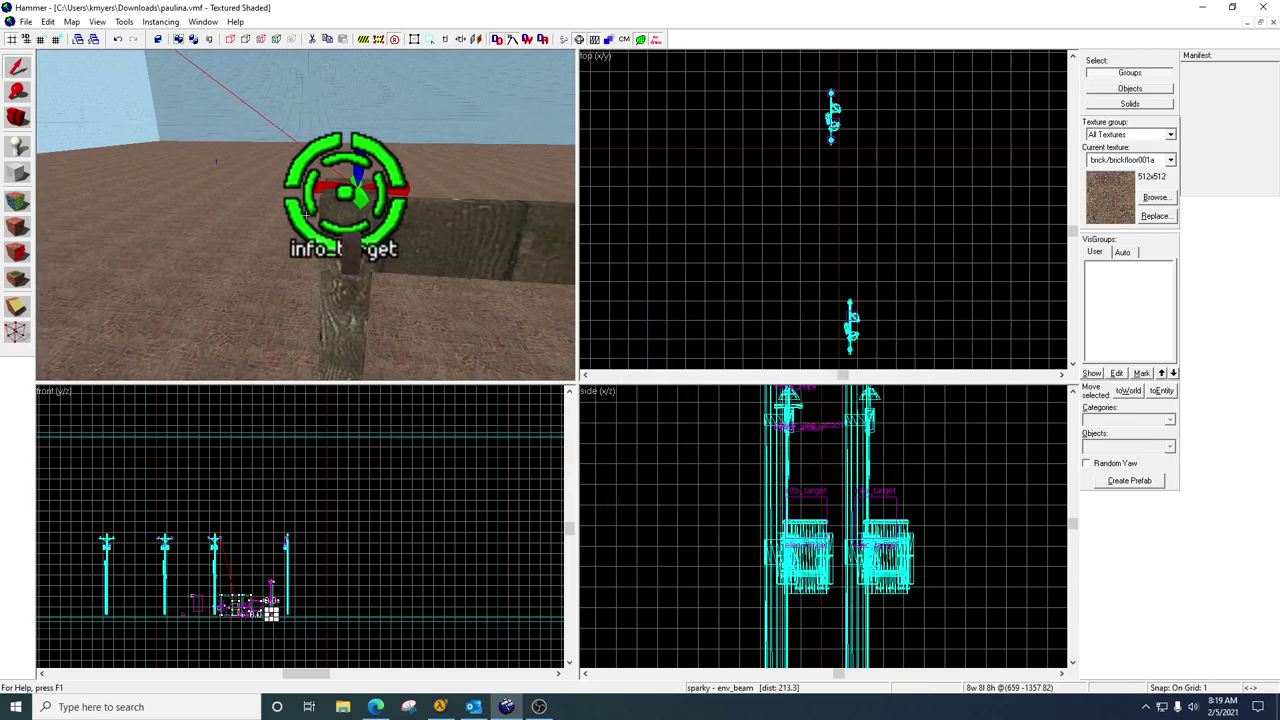
key(z)
click(307, 220)
double_click(307, 220)
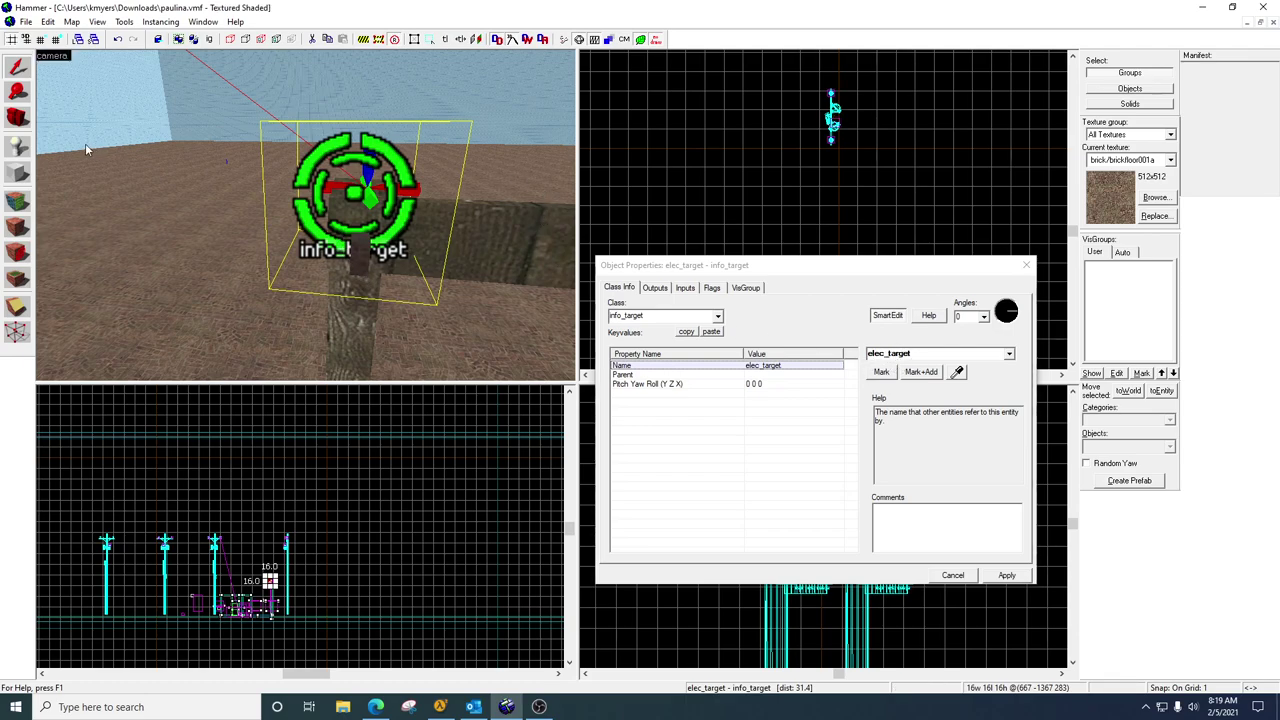
click(24, 147)
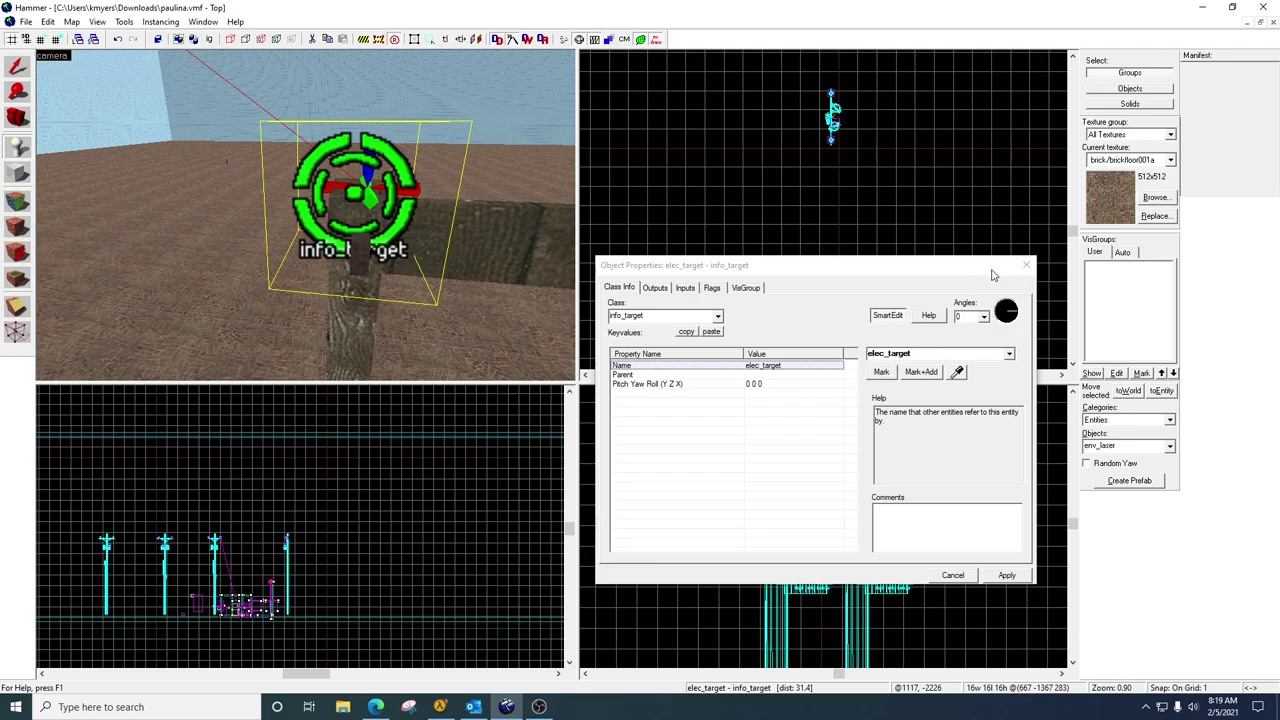
click(1025, 266)
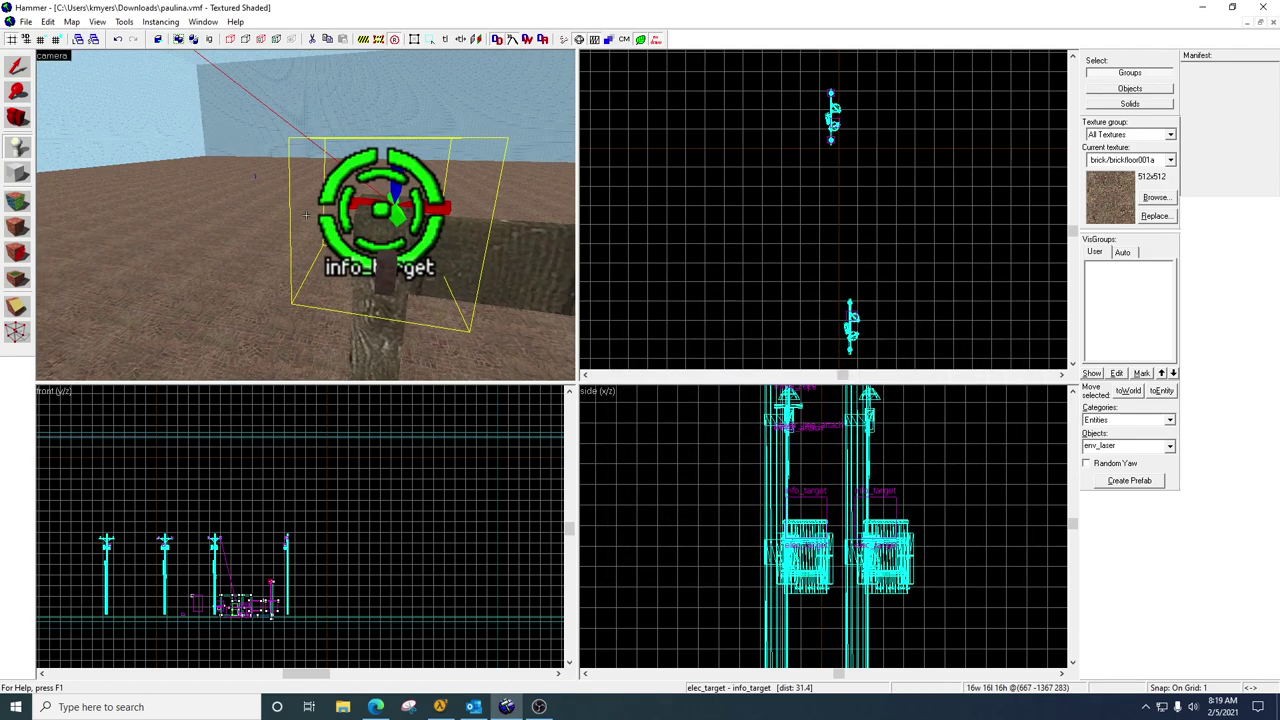
Step: Examine the utility poles, their wires and the other info_target entities around the map in the 3D view
key(w)
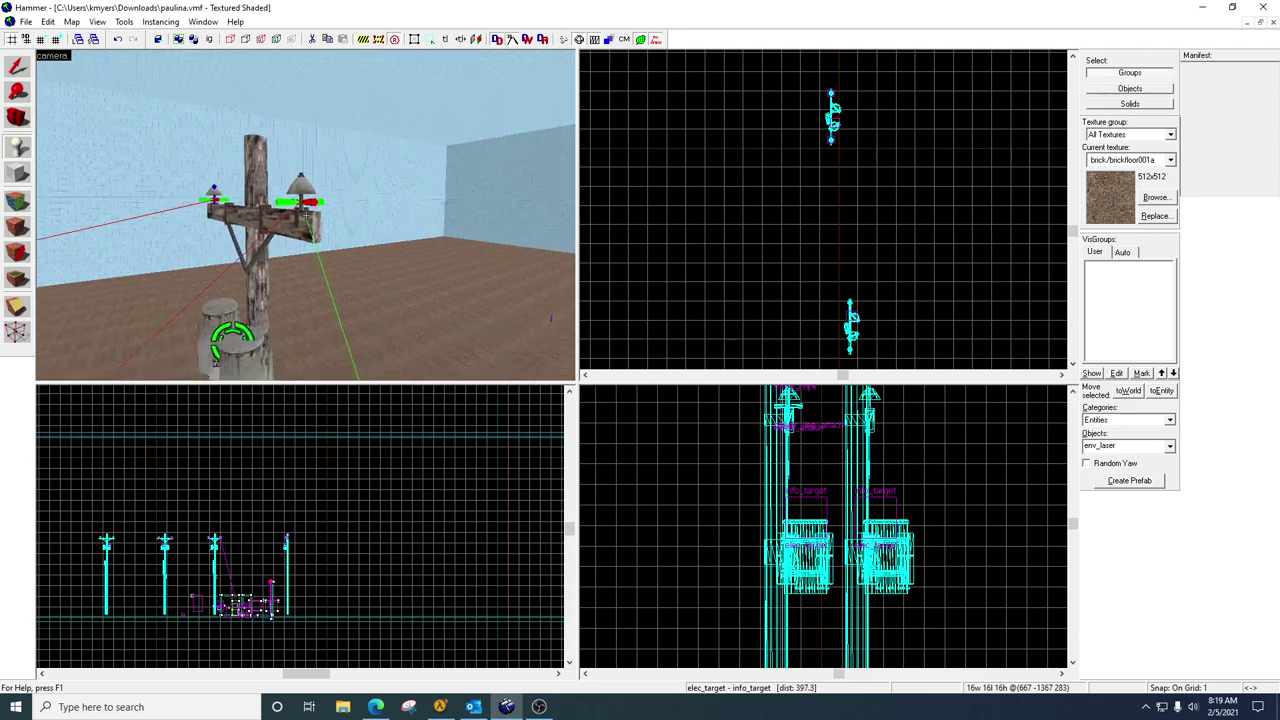
key(w)
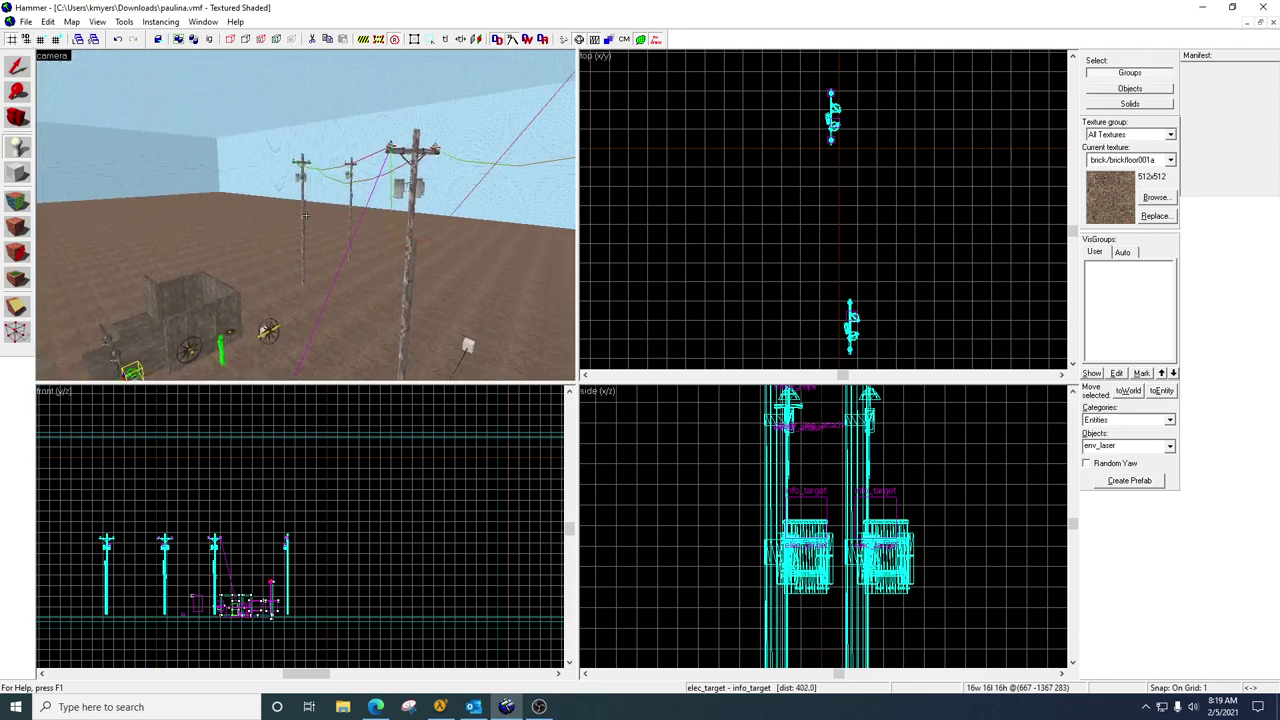
key(w)
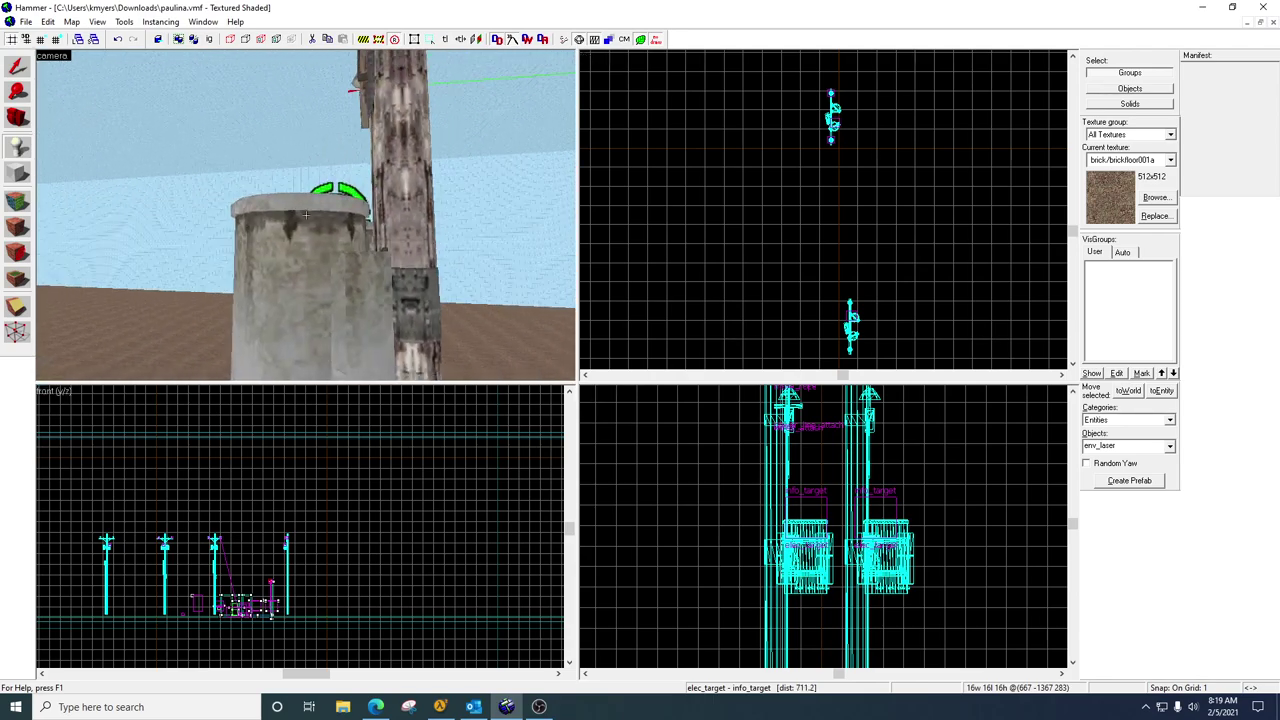
key(w)
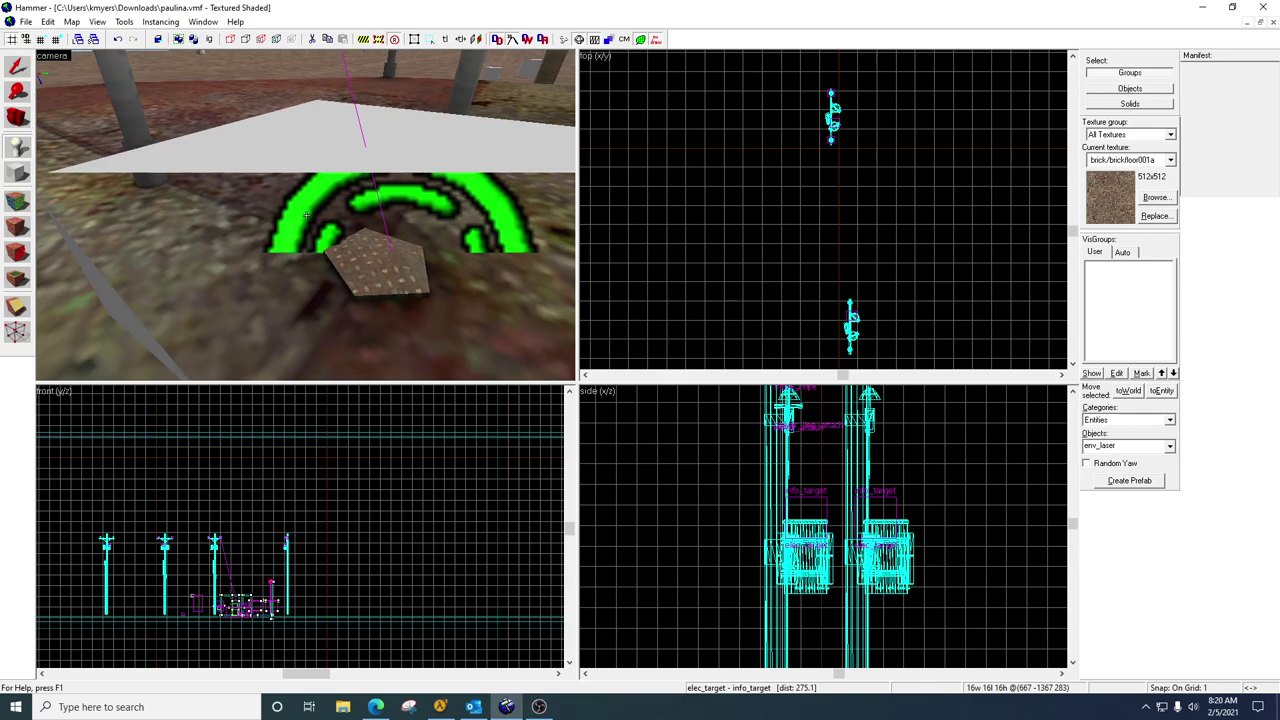
key(w)
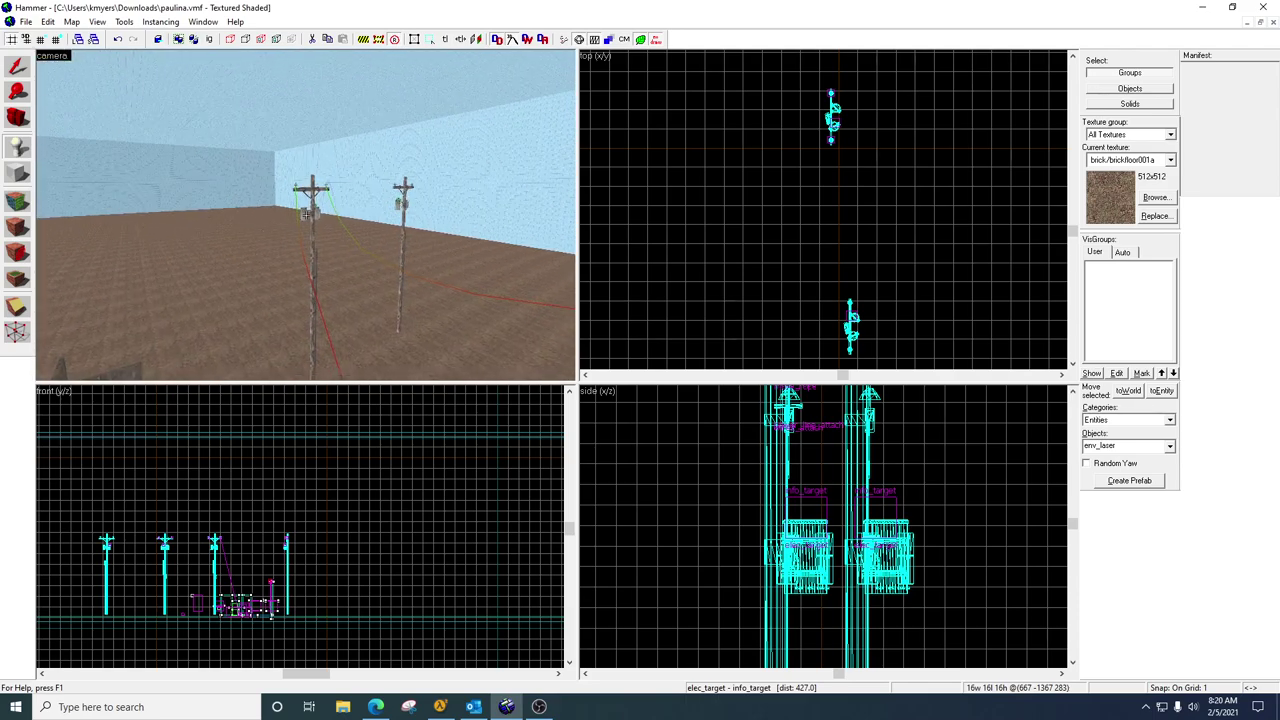
key(Right)
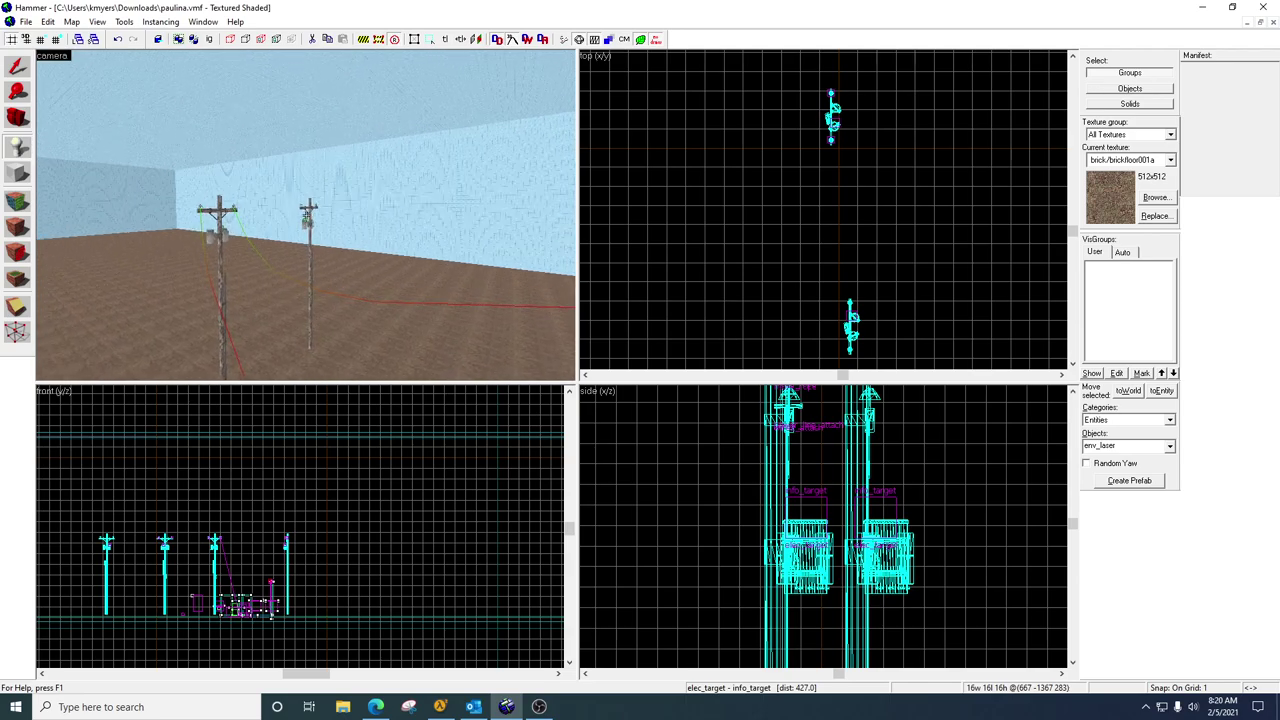
key(Up)
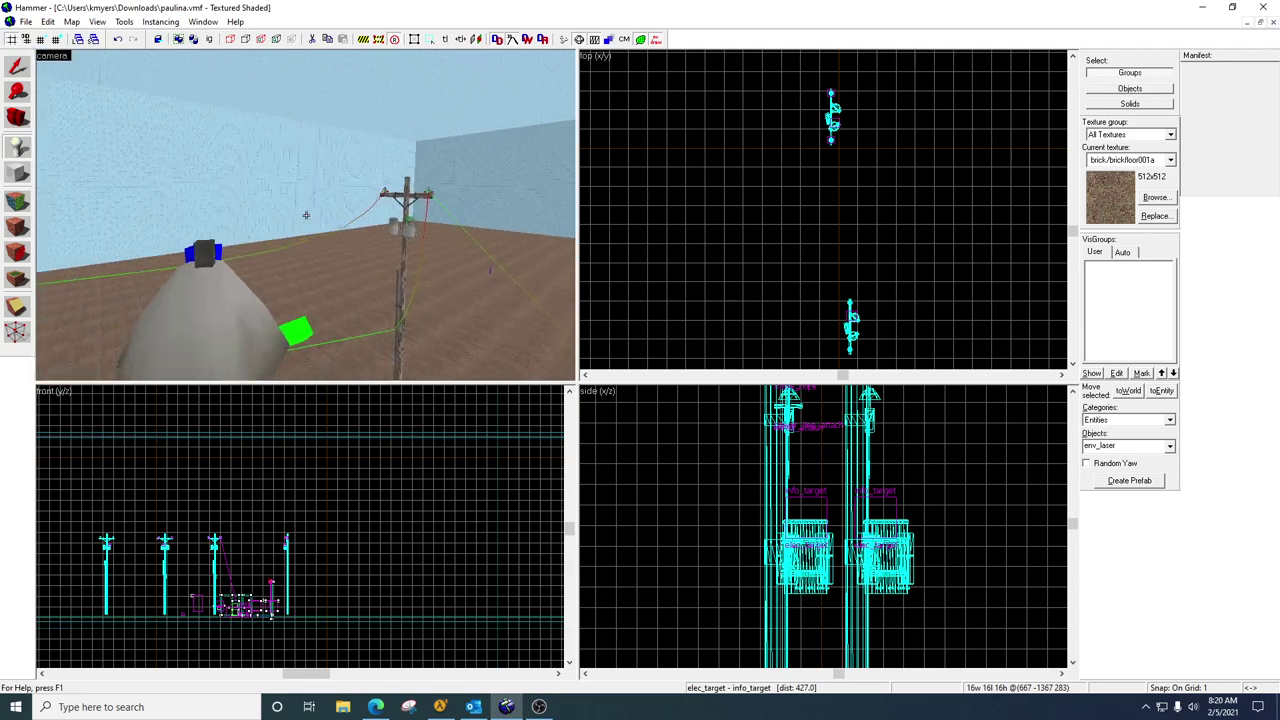
key(Page_Down)
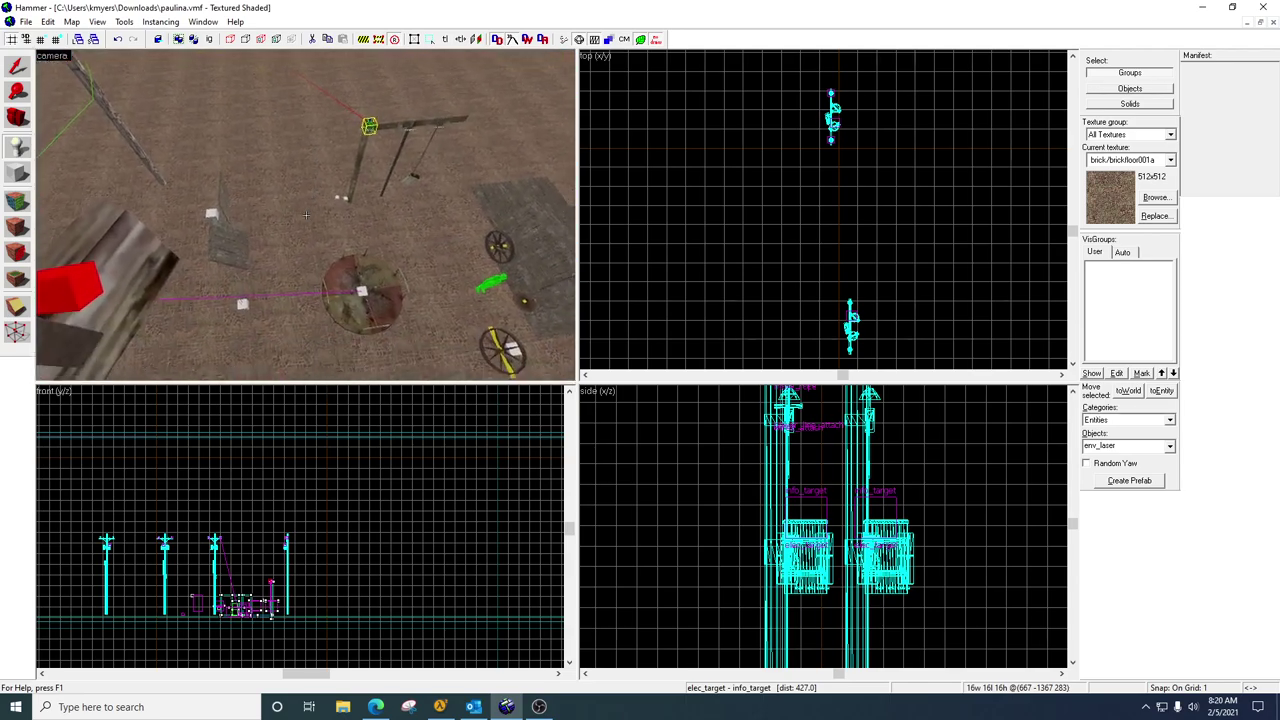
Step: Open the properties of the env_beam cube at the foot of the wooden swing post
key(w)
key(w)
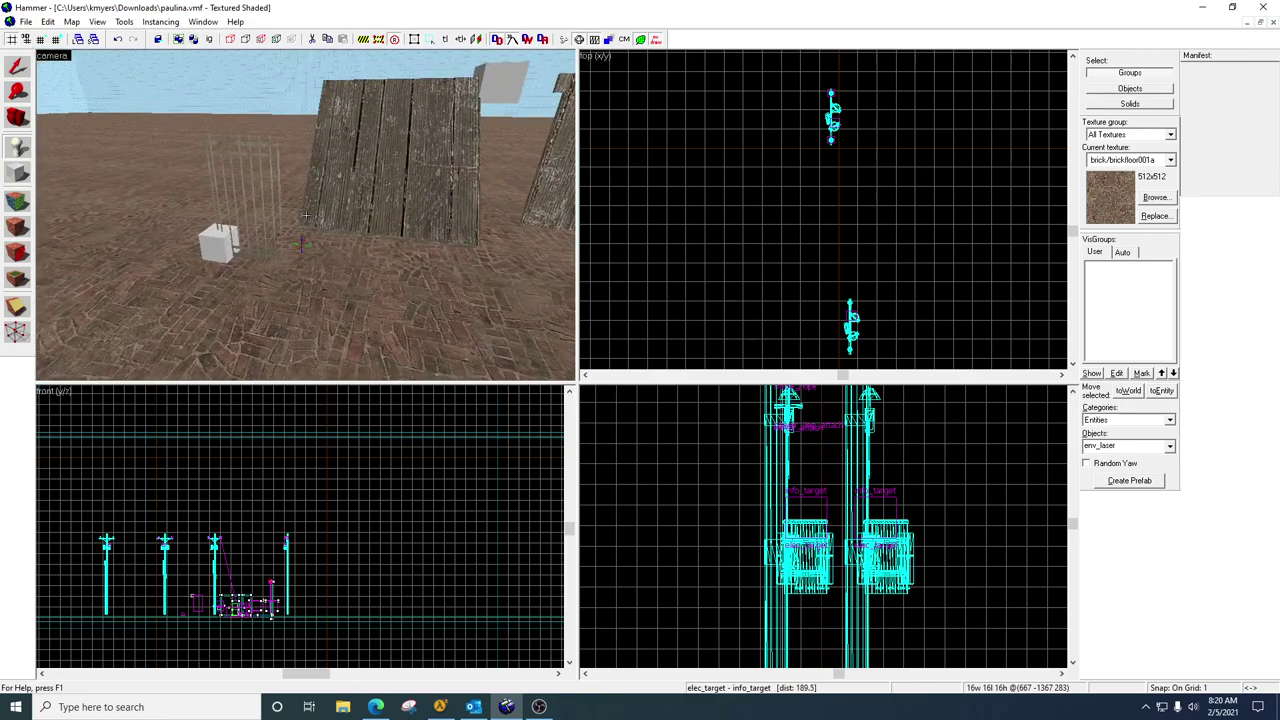
key(Right)
key(Up)
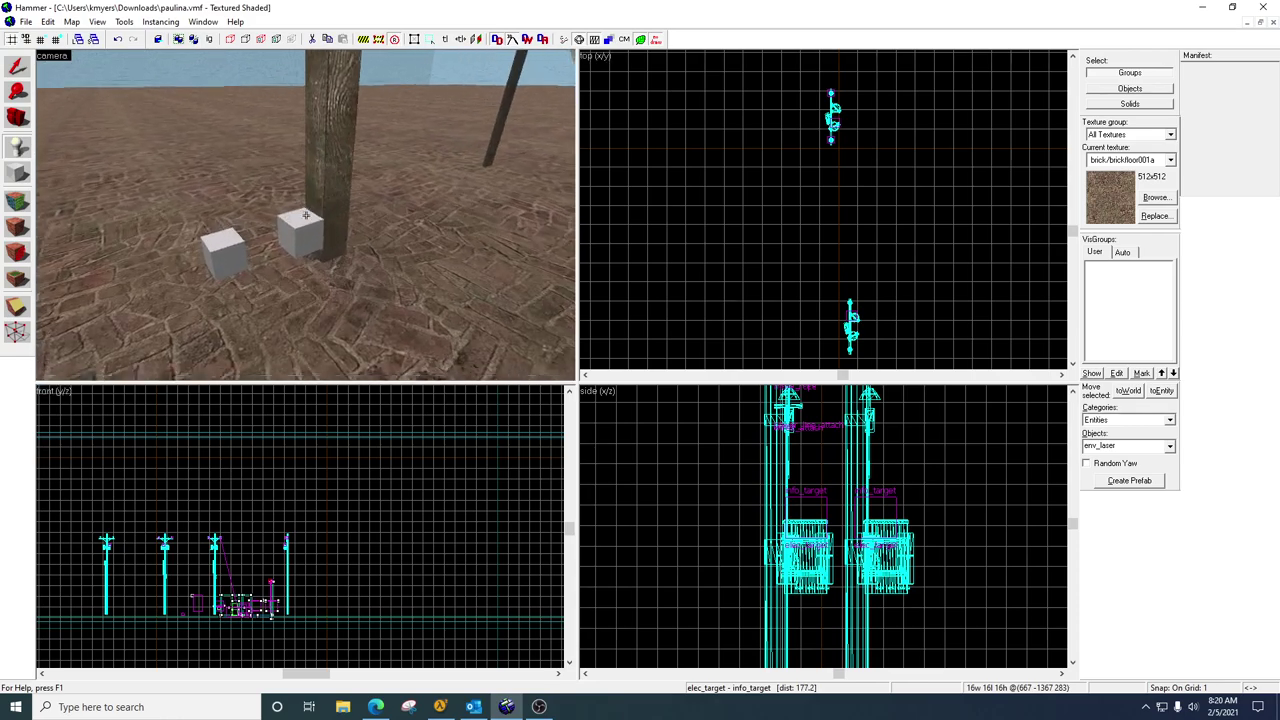
key(Left)
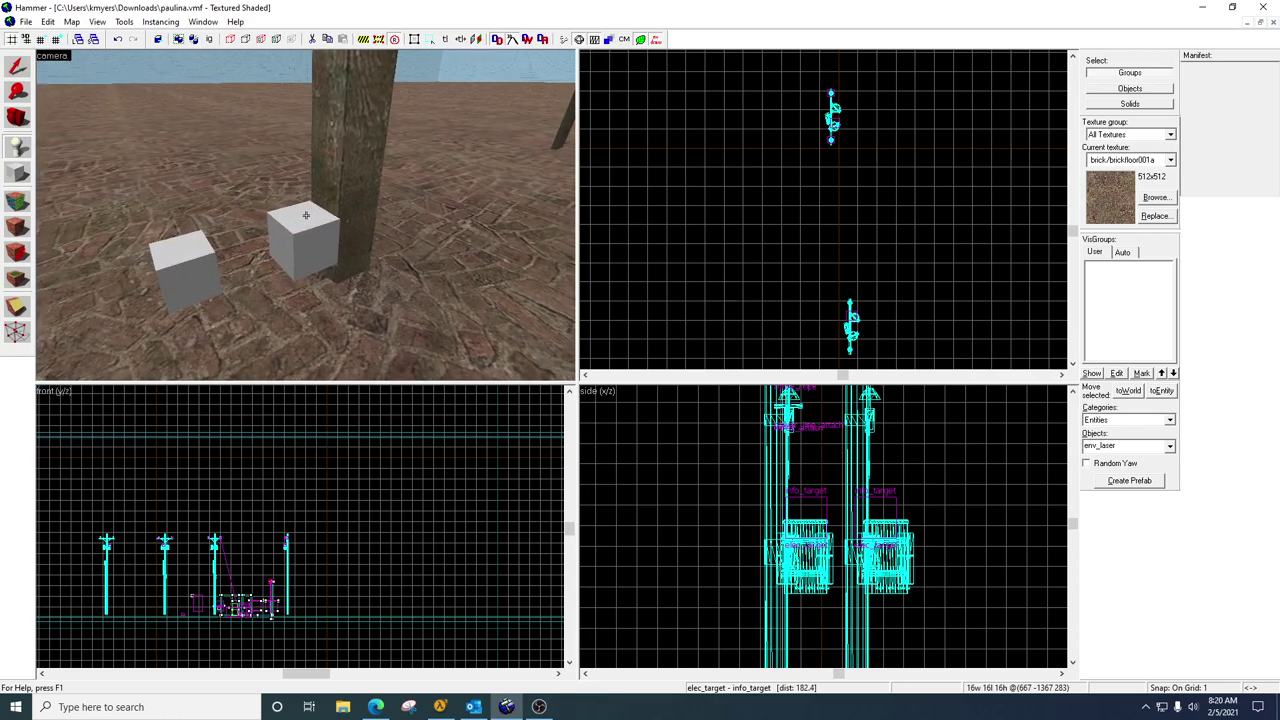
click(17, 66)
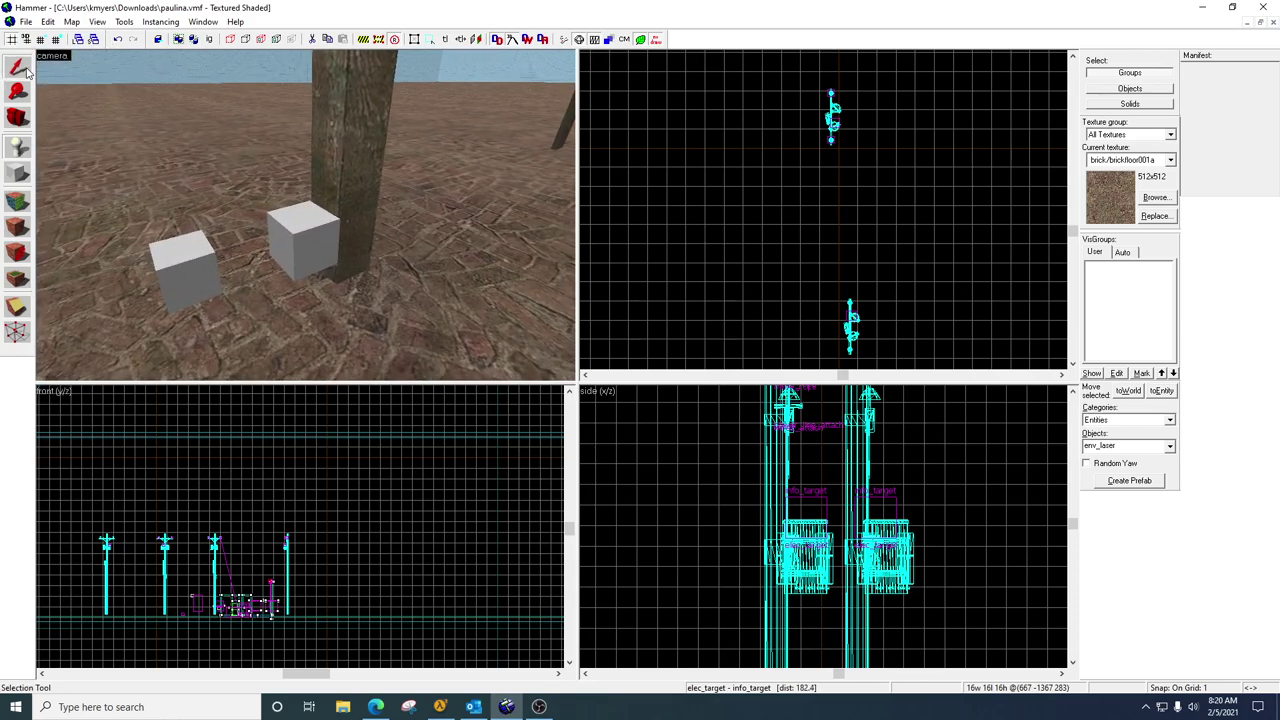
double_click(319, 222)
scroll(769, 495, down, 1)
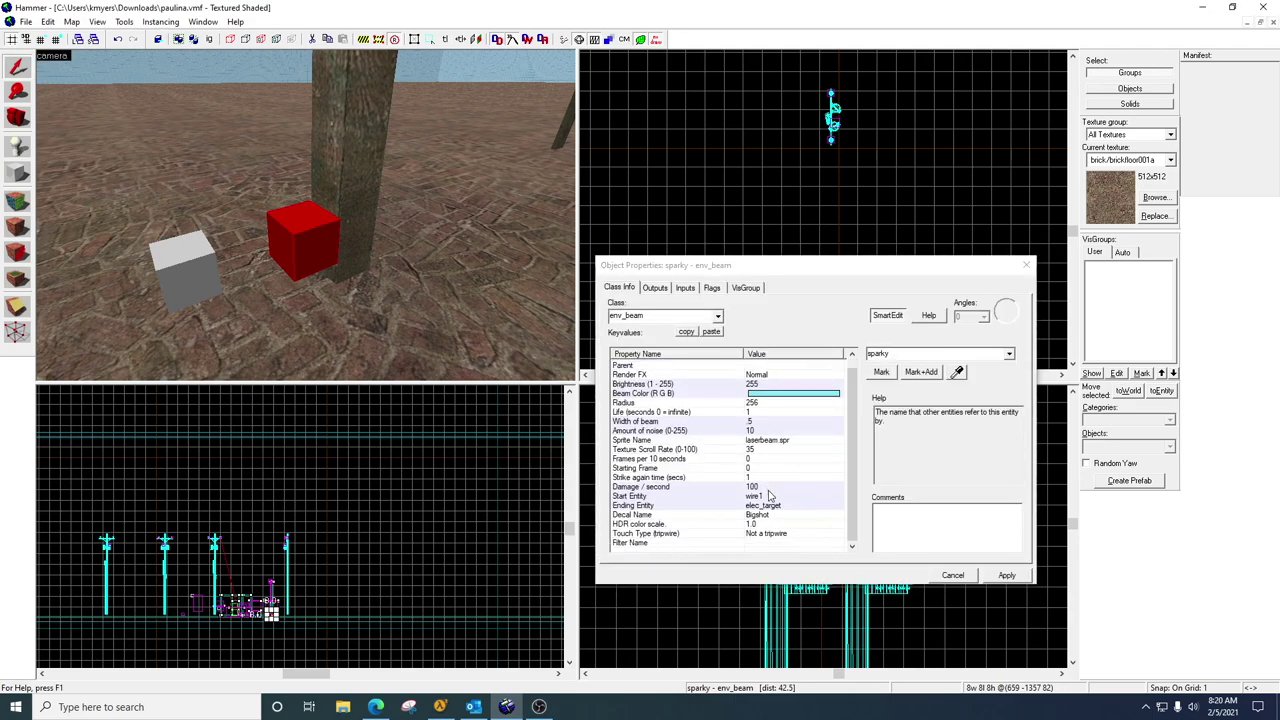
Step: Review the env_beam's Start Entity, Ending Entity and flags, and apply the properties
click(757, 496)
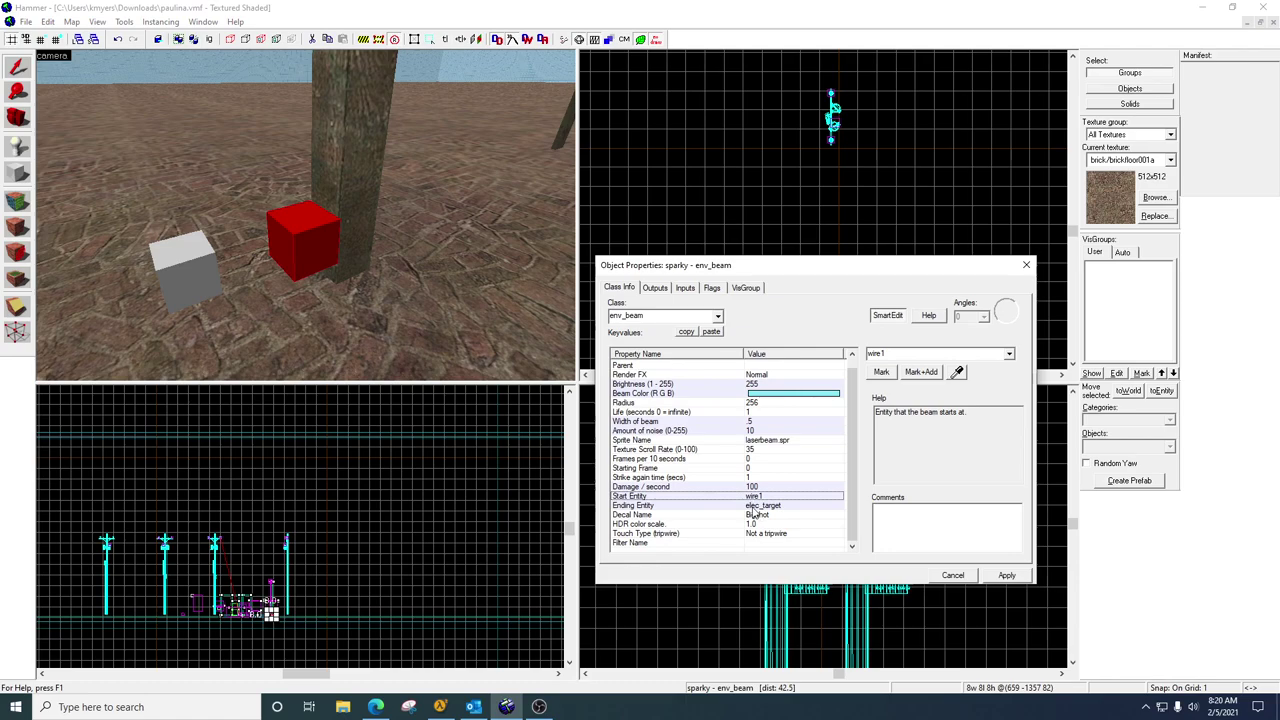
click(750, 506)
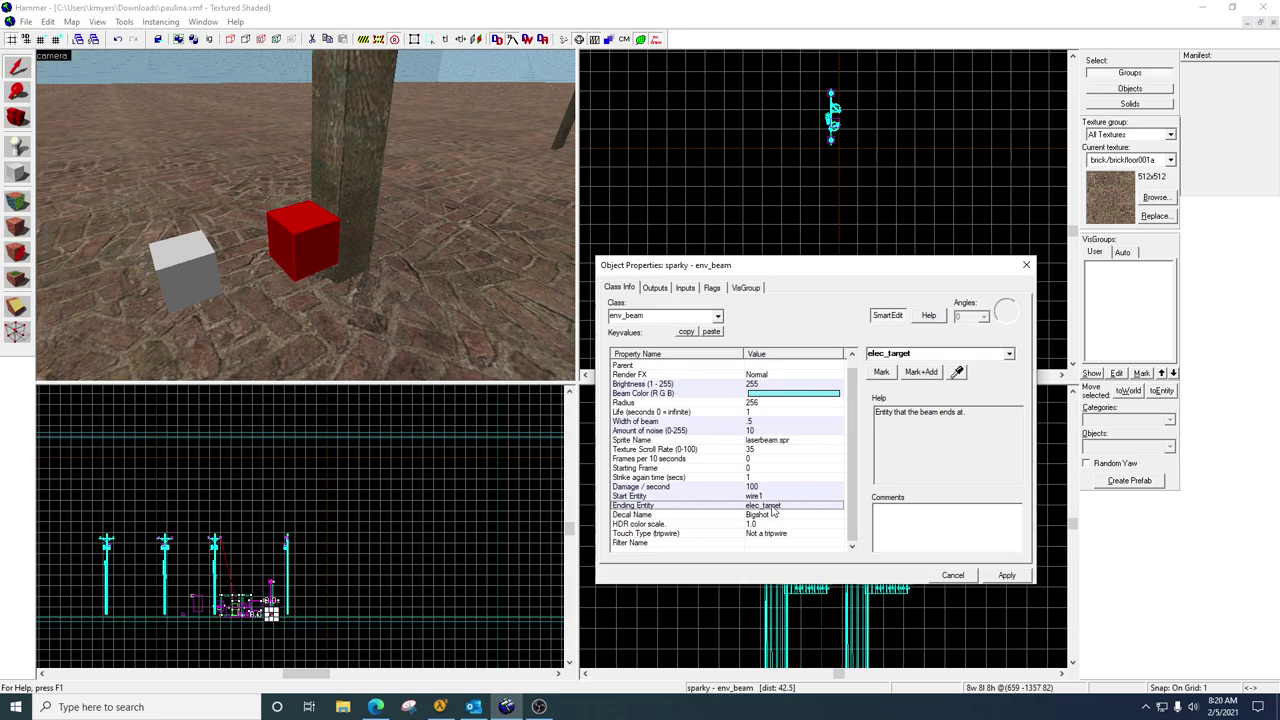
click(1003, 576)
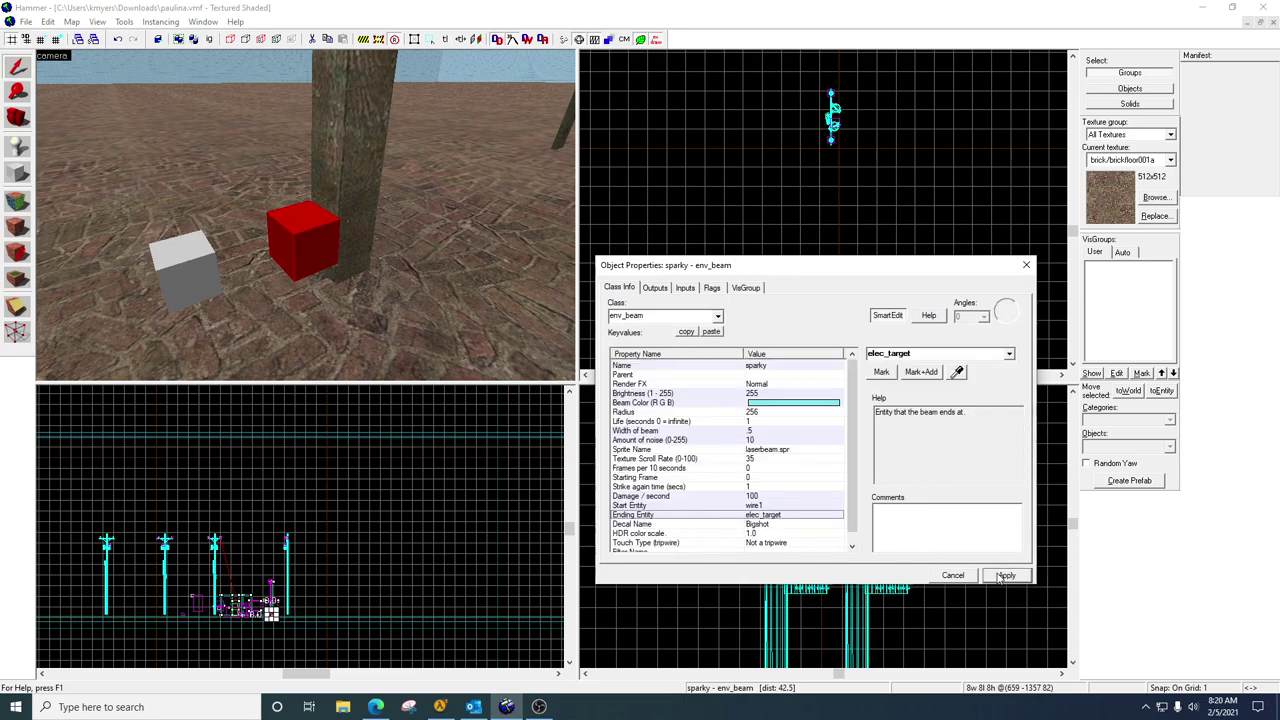
click(713, 289)
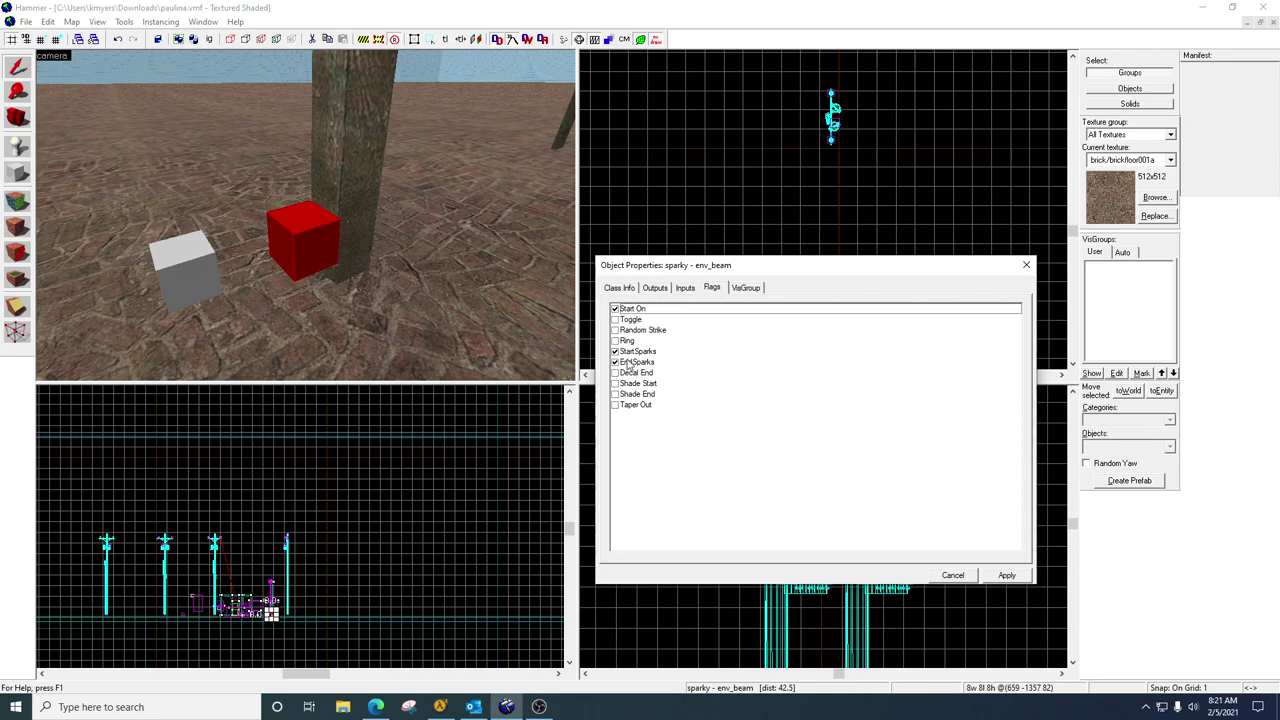
click(1006, 575)
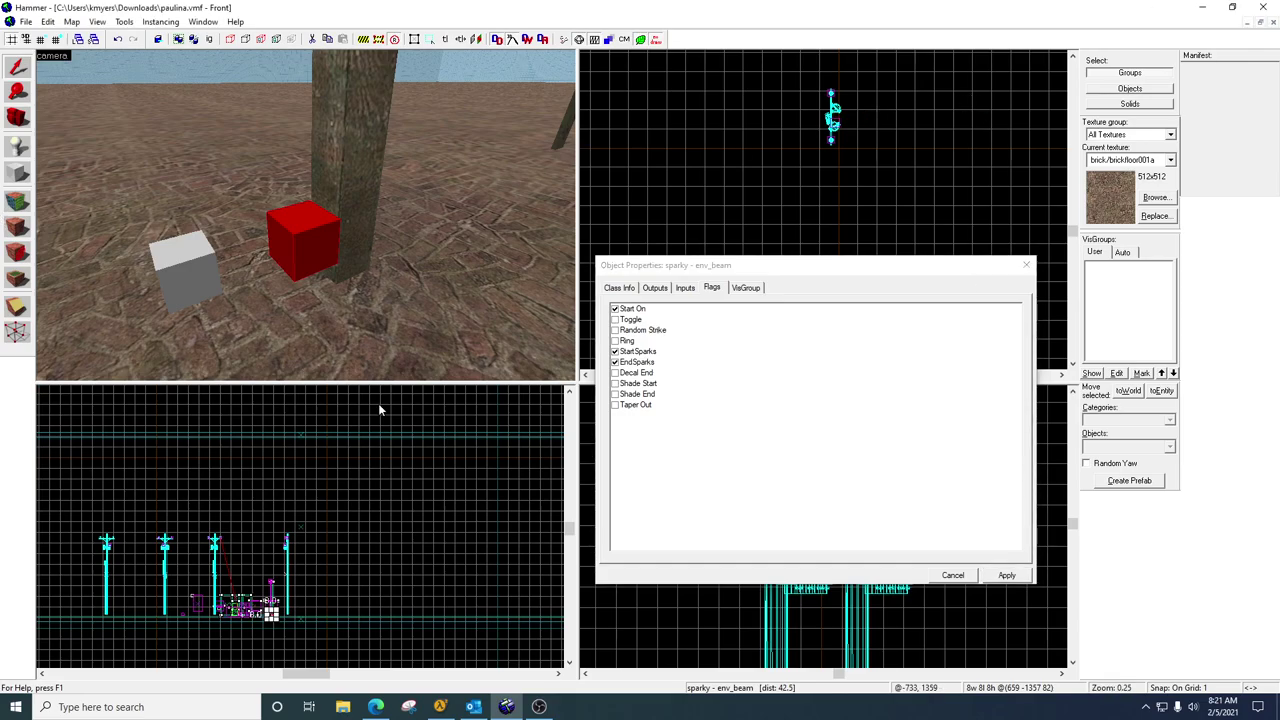
Step: Switch to Half-Life 2, resume the game and watch the electric beams around the power lines and swing post from several positions
click(440, 707)
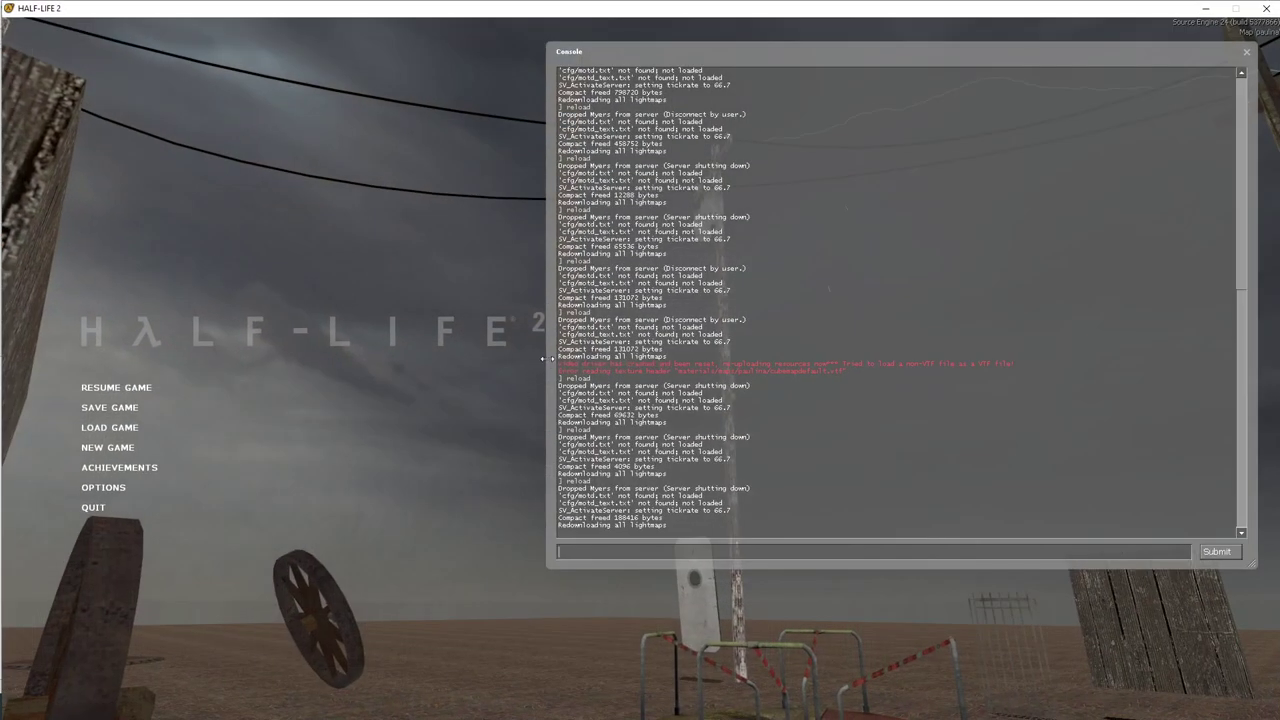
key(Escape)
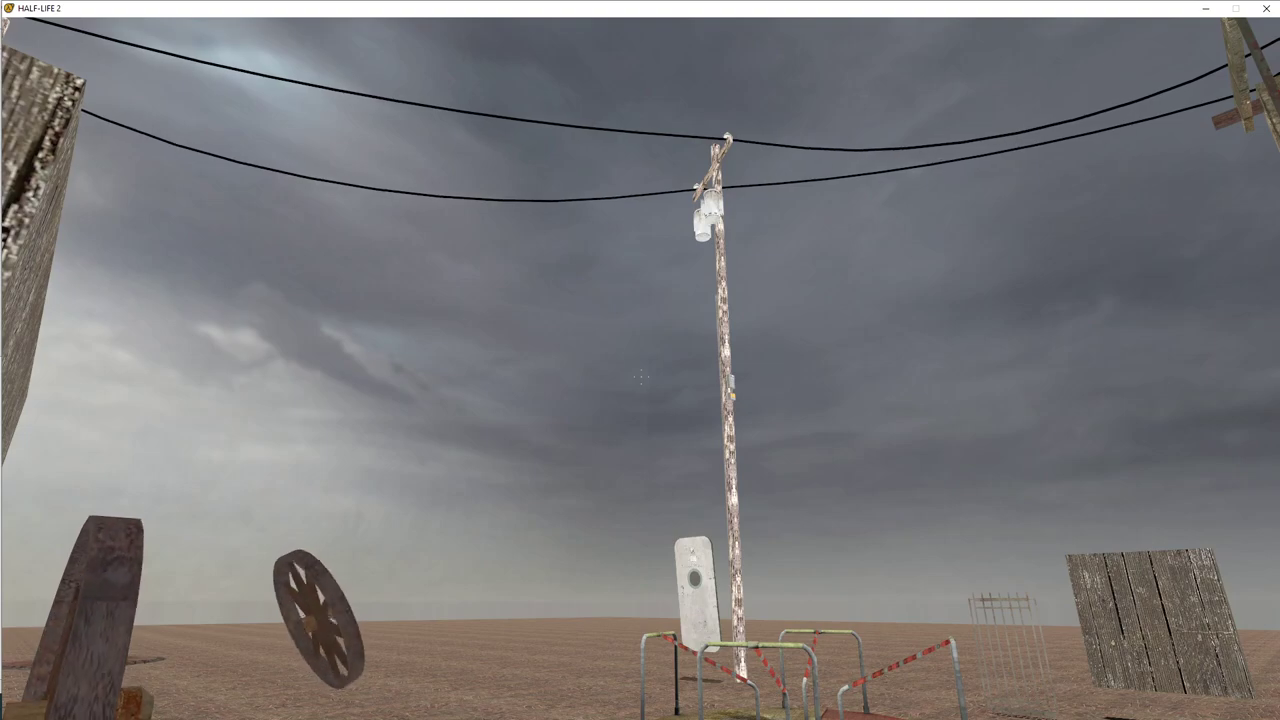
key(d)
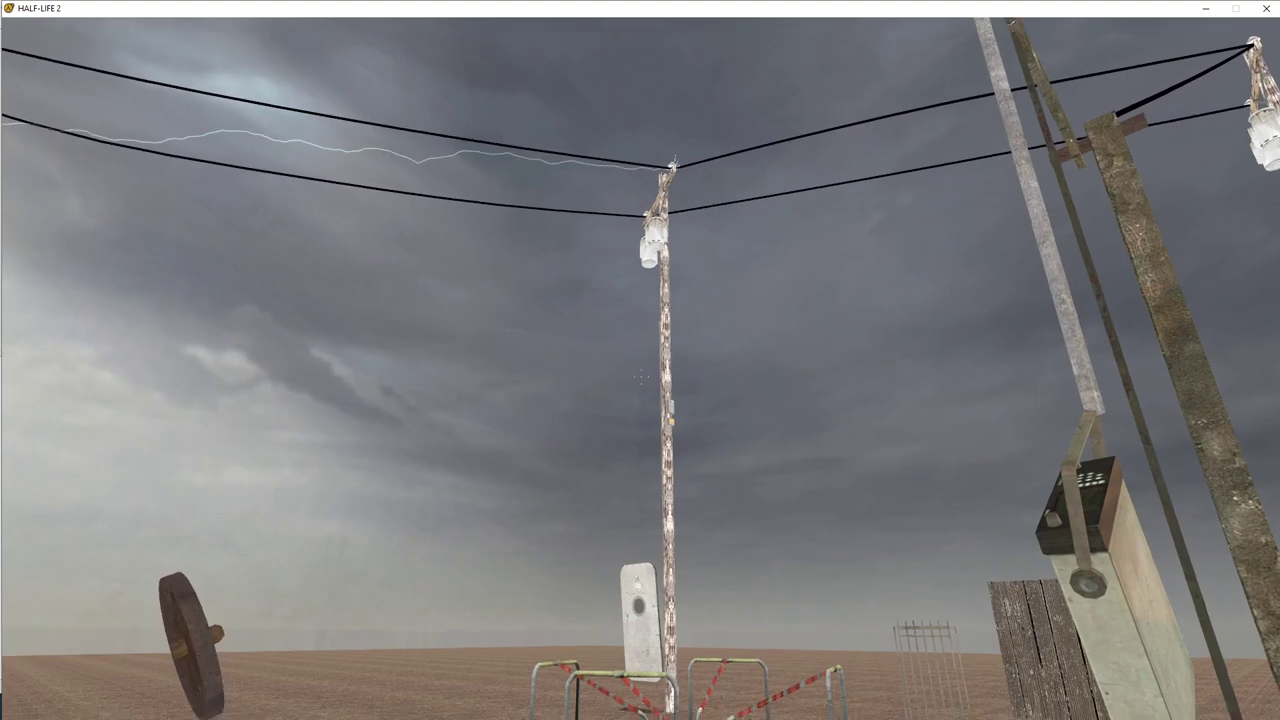
key(s)
key(a)
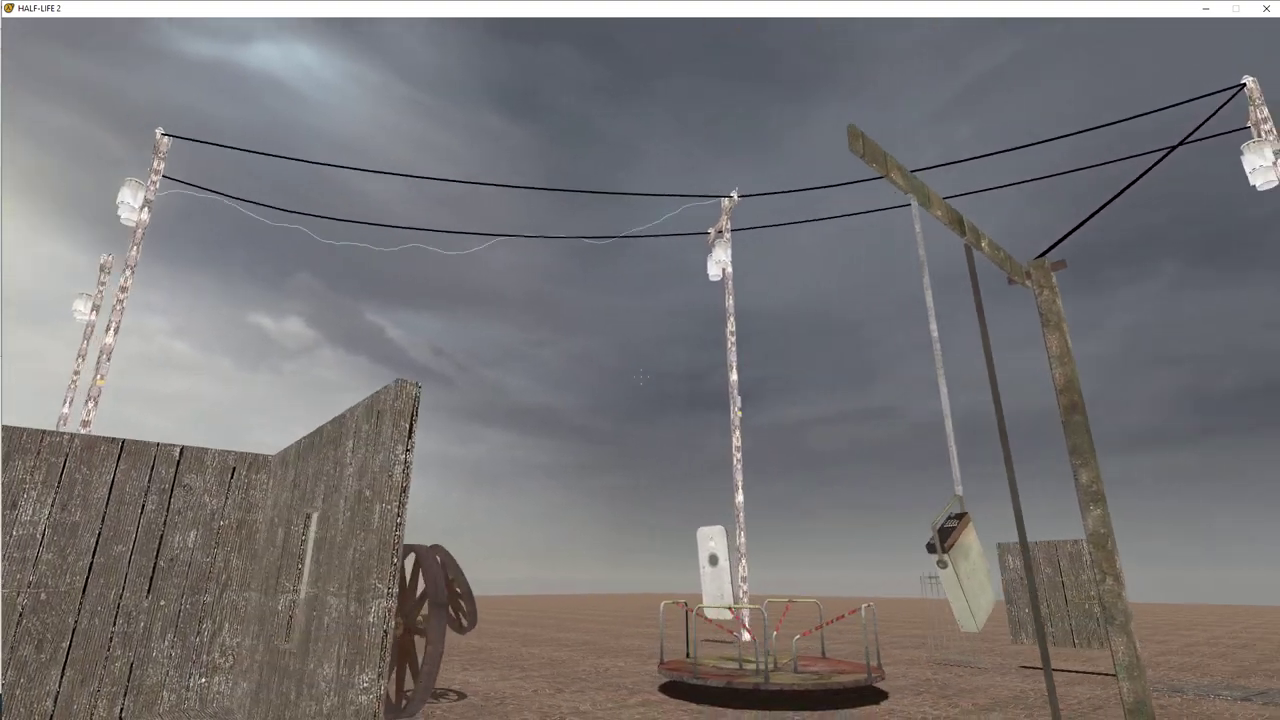
key(a)
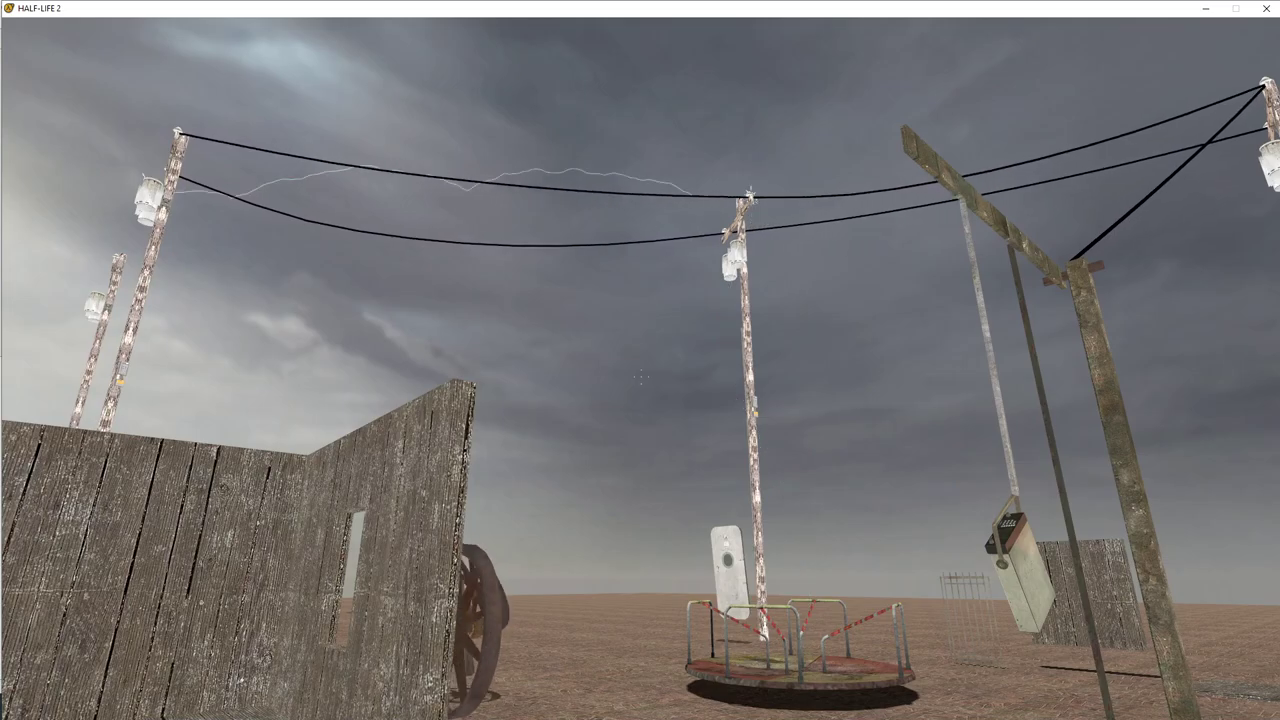
key(w)
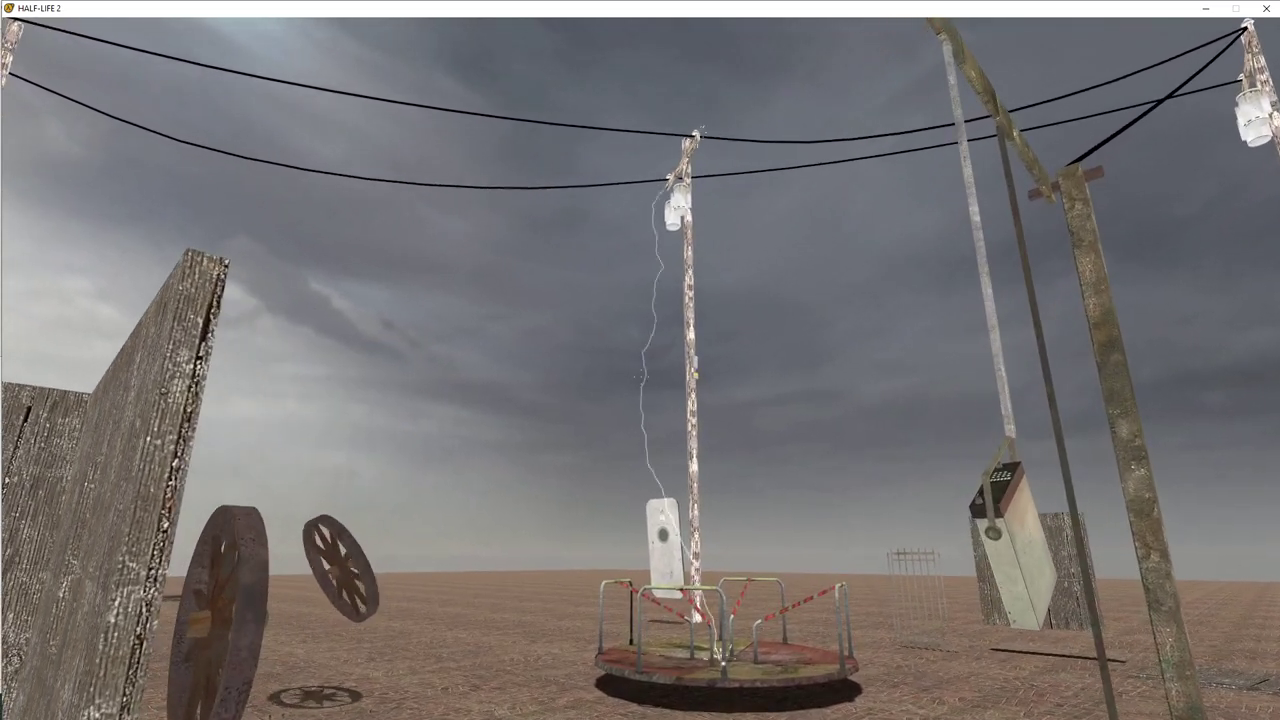
key(s)
key(d)
key(w)
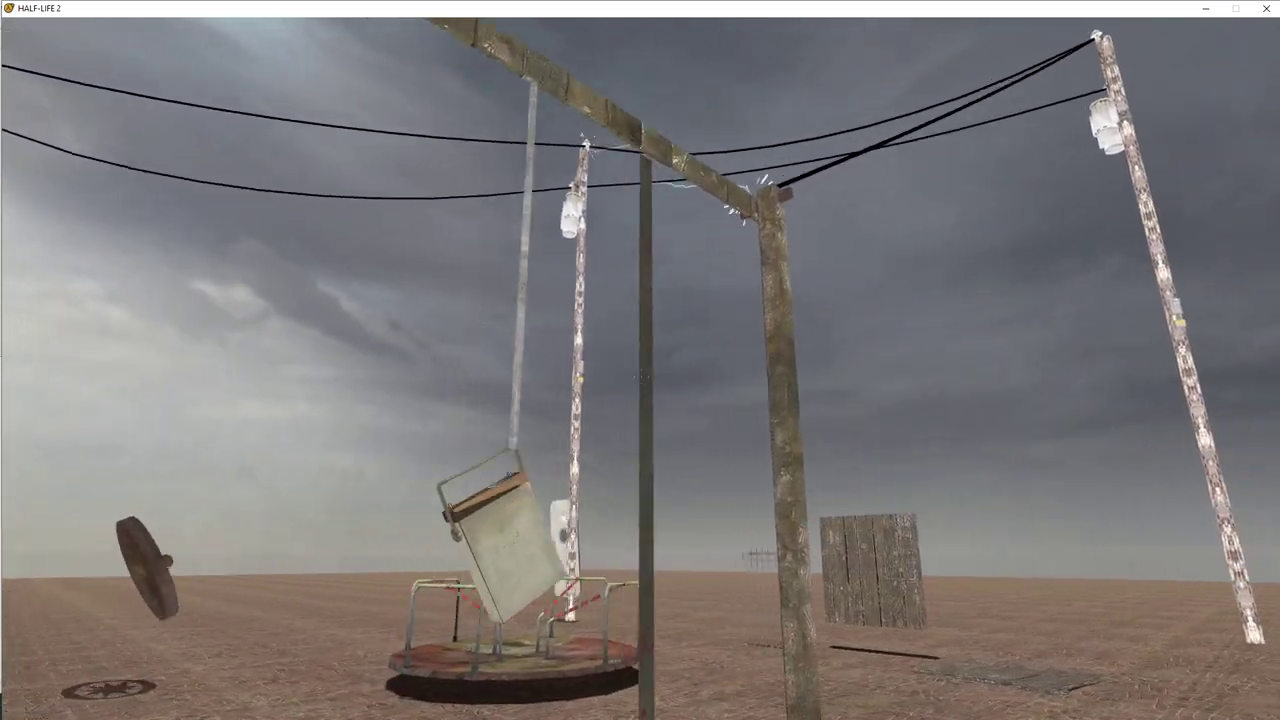
key(a)
key(w)
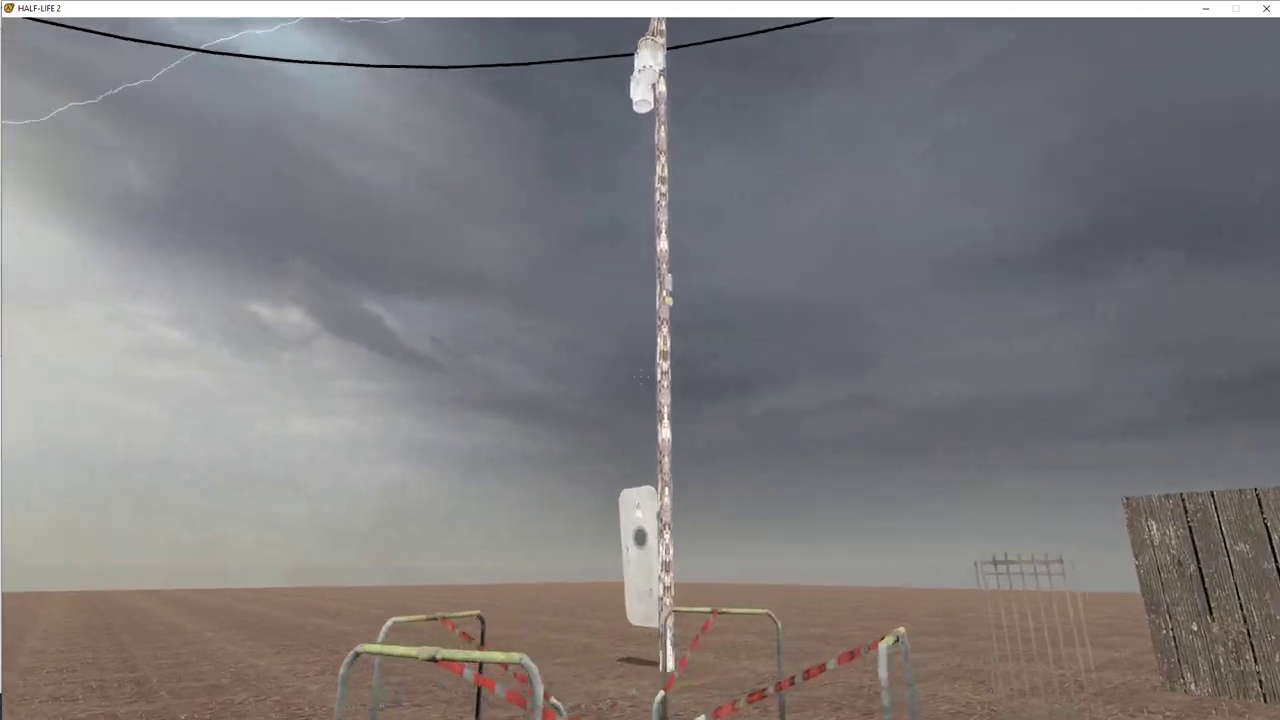
key(d)
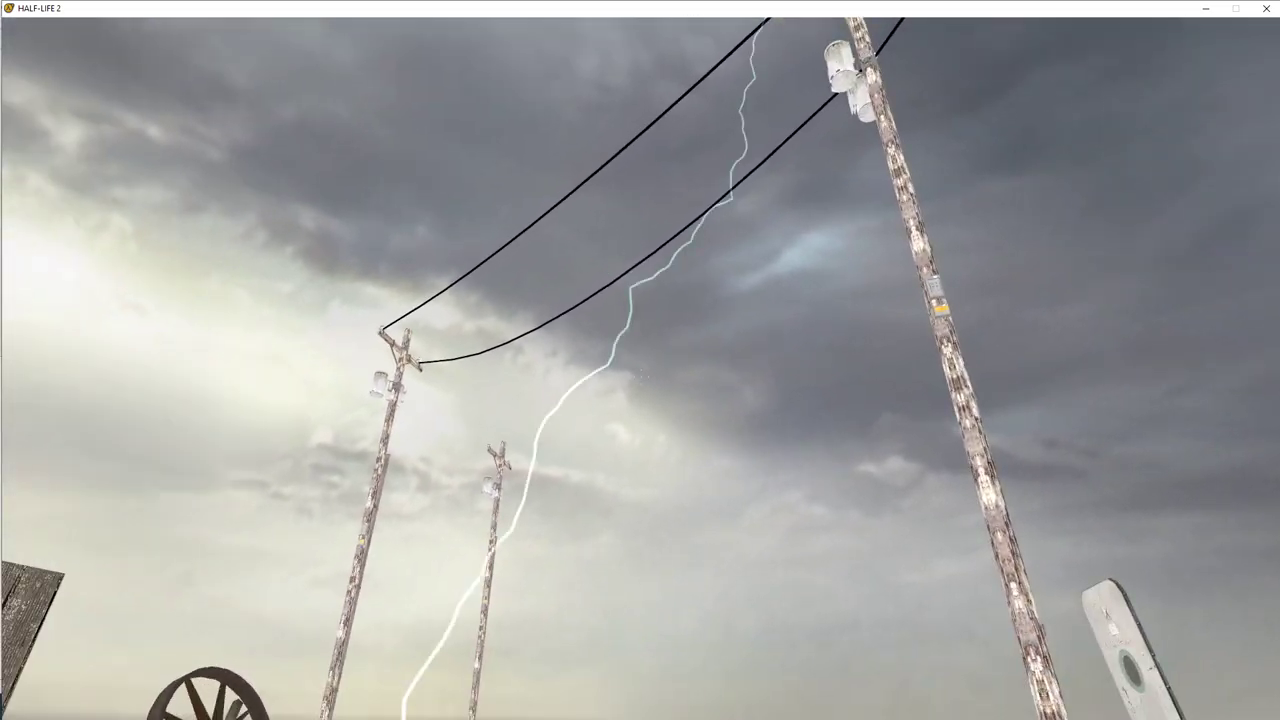
Step: Walk around the merry-go-round, white panel, wheels and swing, and look at the beams on the overhead wires again
key(a)
key(w)
key(d)
key(d)
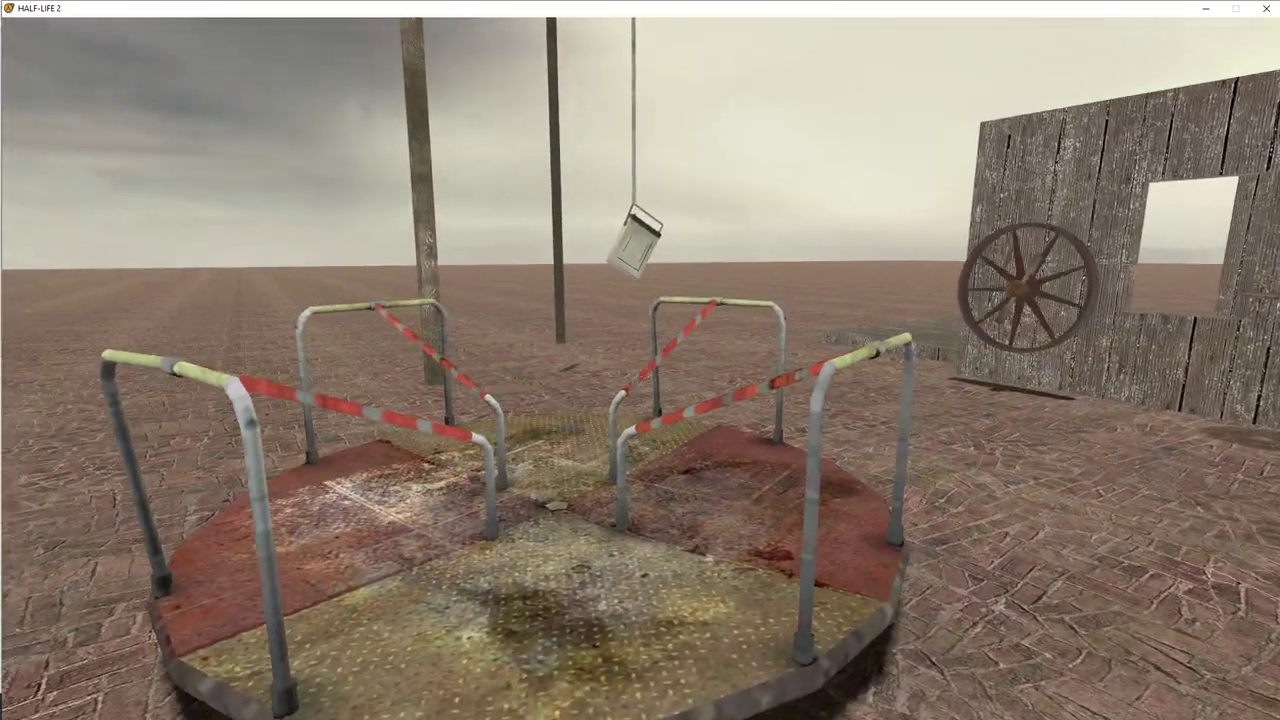
key(w)
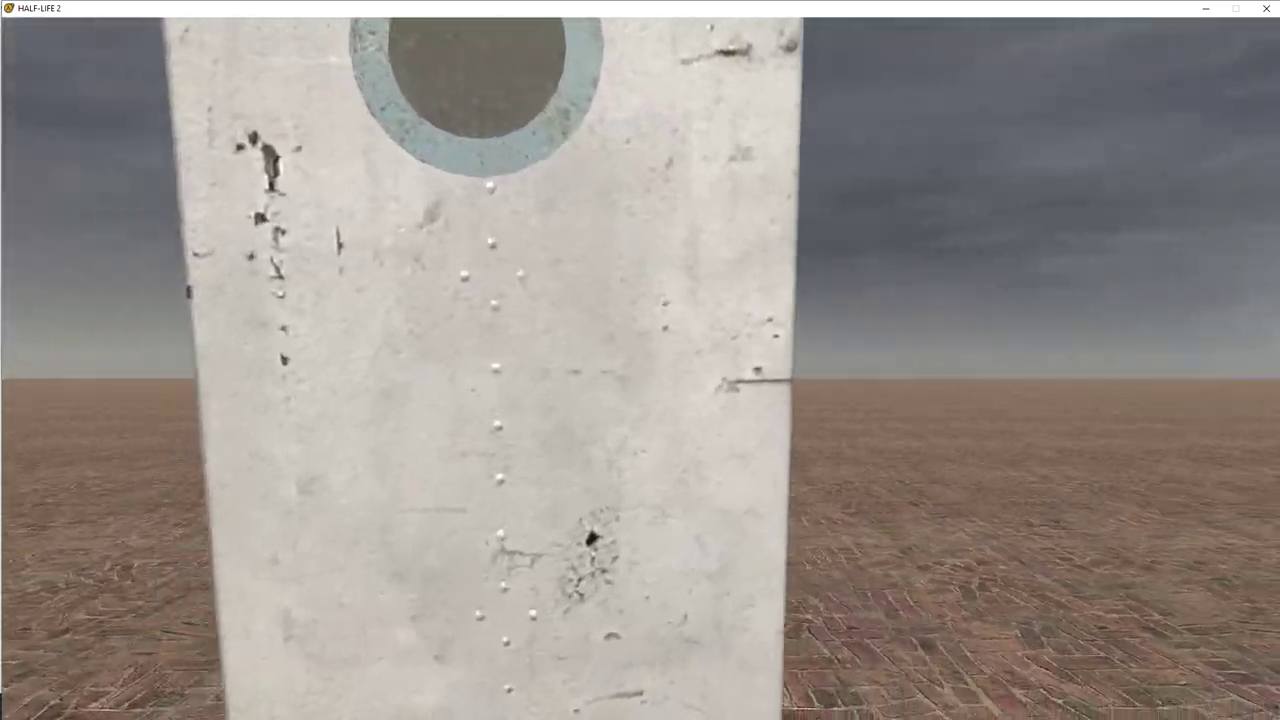
key(w)
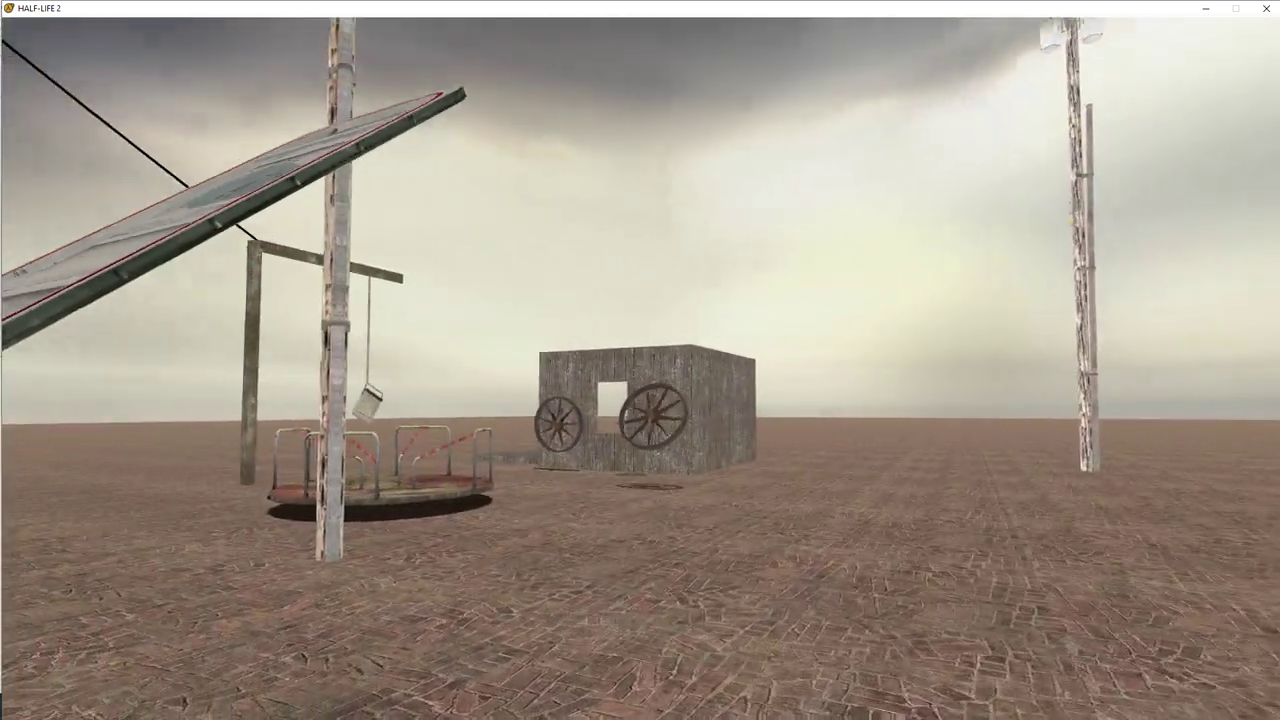
key(d)
key(w)
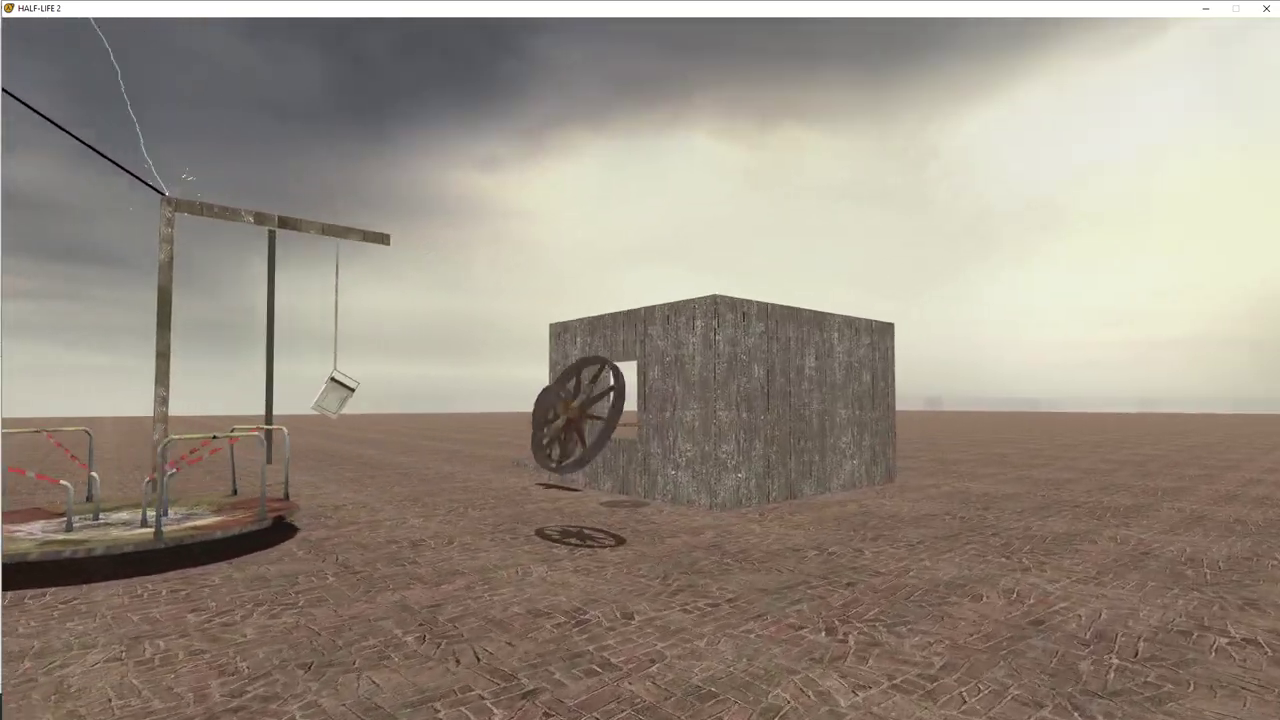
key(w)
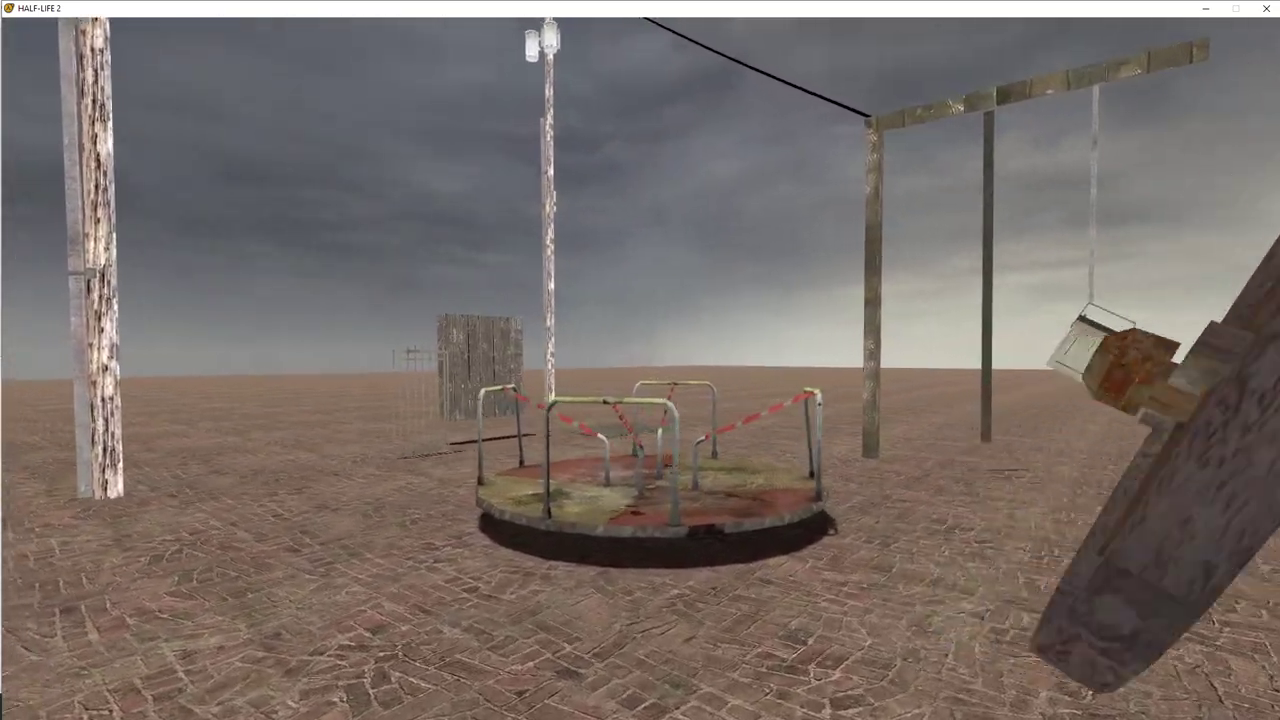
key(w)
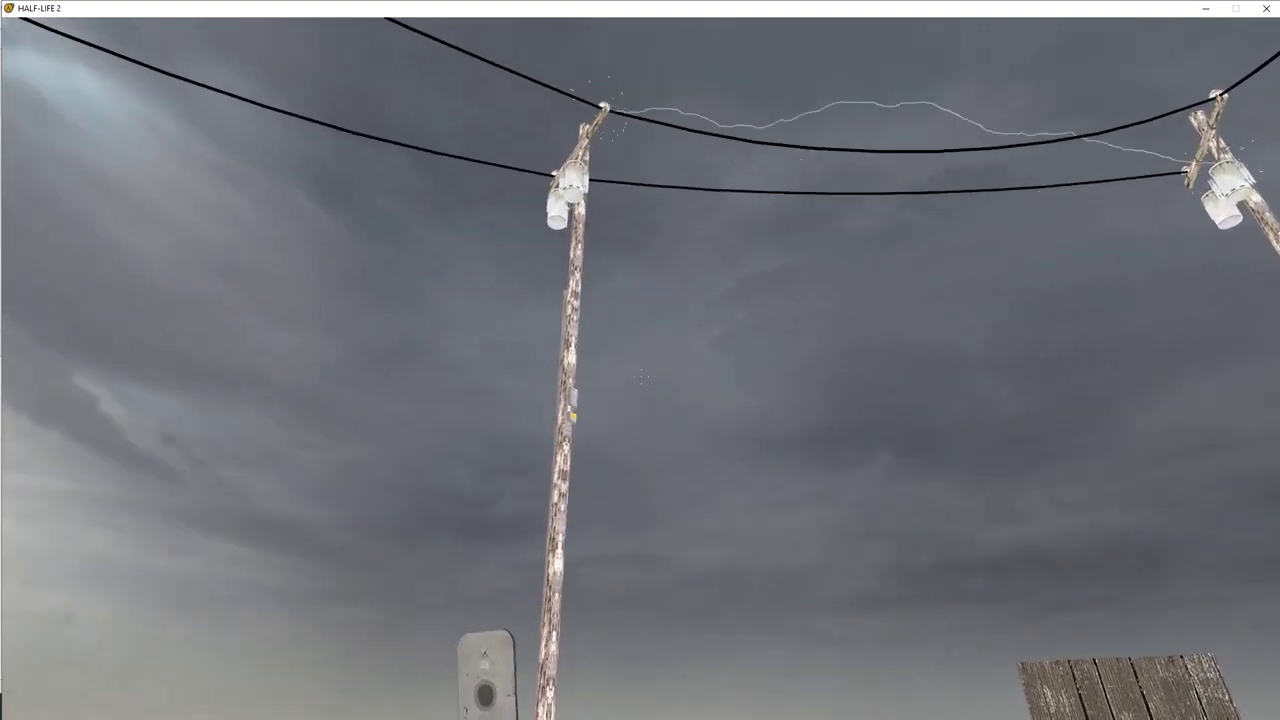
key(s)
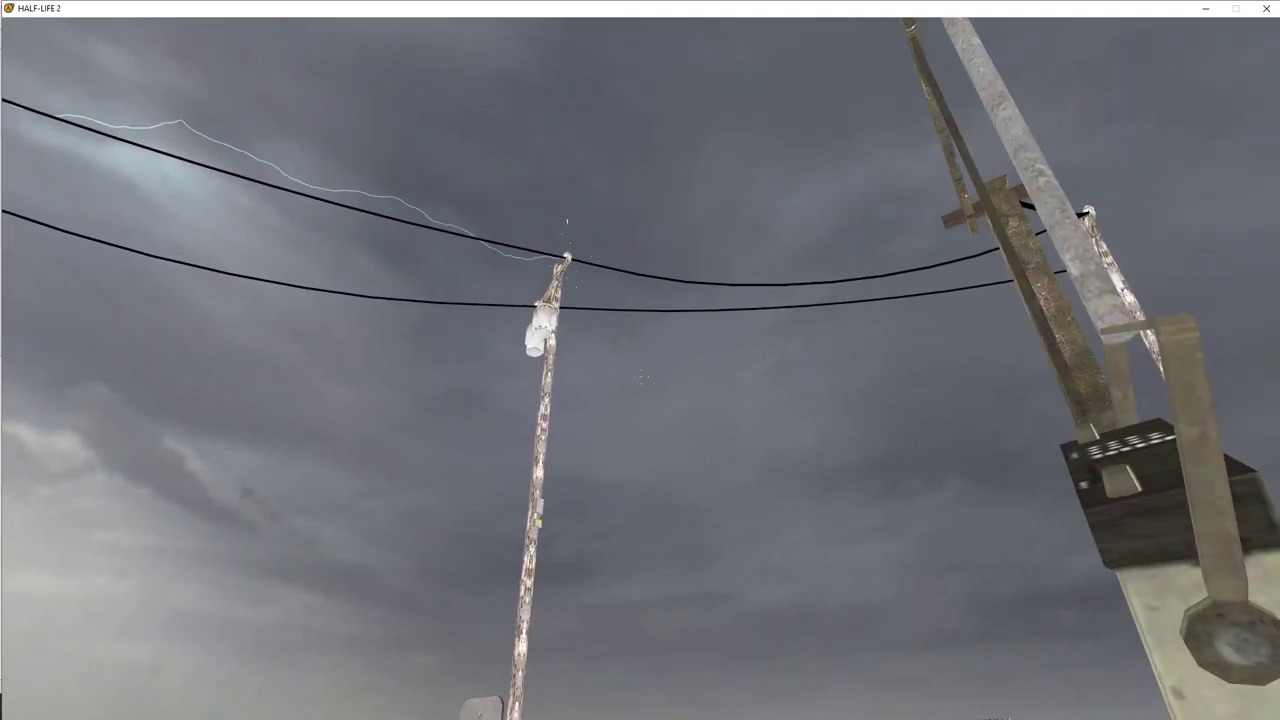
Step: Pause the game, return to Hammer and close the env_beam's properties
key(Escape)
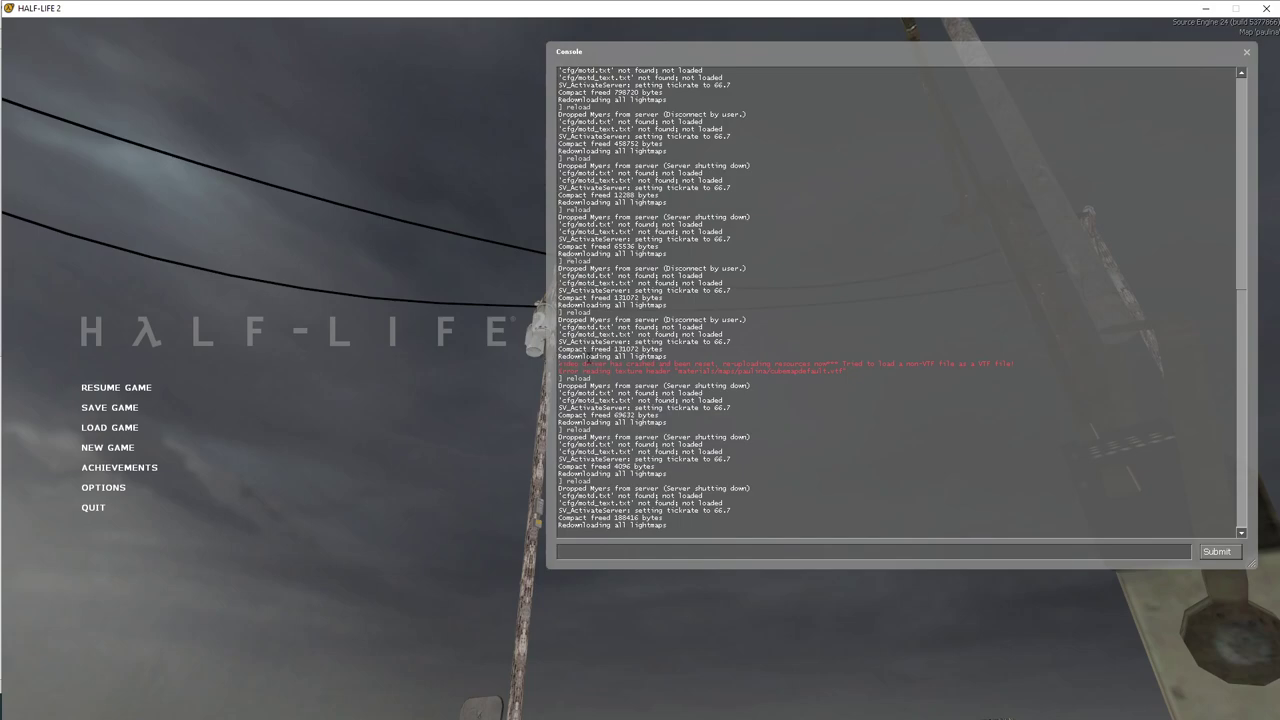
click(1208, 12)
click(1027, 260)
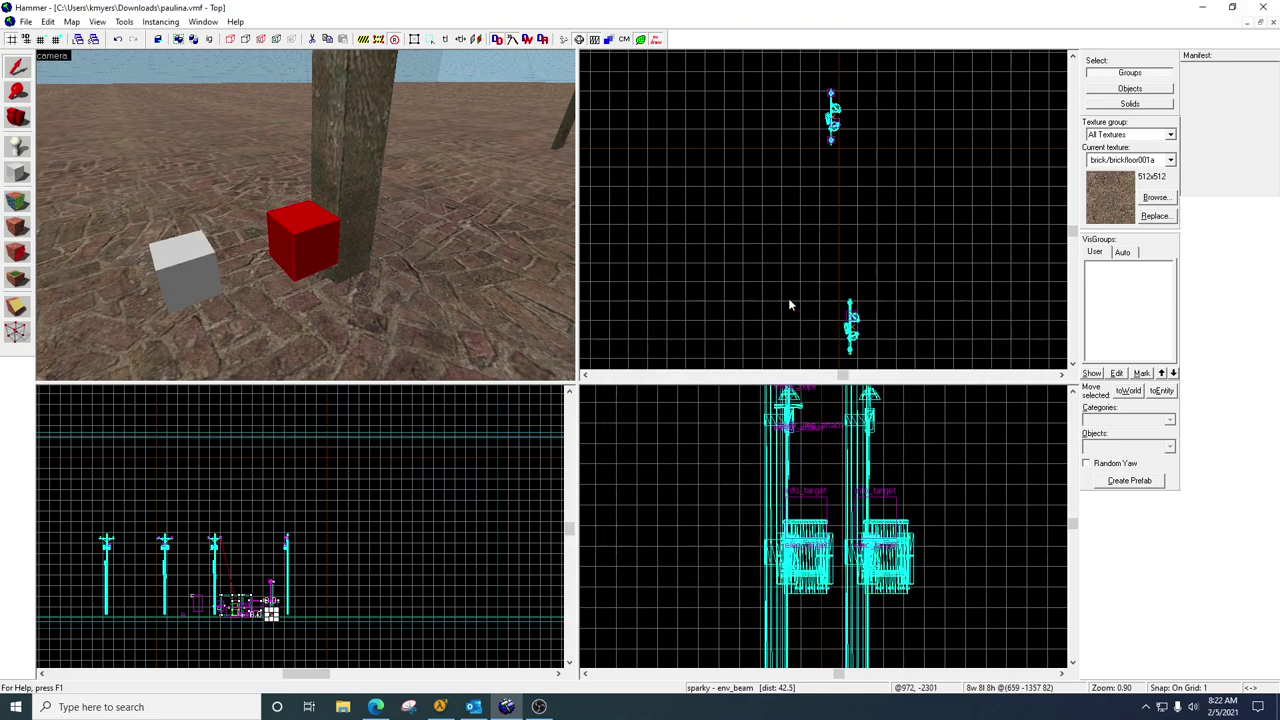
Step: Point out the two entity cubes beside the swing post, view the sparky env_beam's keyvalues once more and close its properties
click(183, 273)
click(296, 250)
click(195, 272)
click(286, 243)
click(214, 267)
click(300, 247)
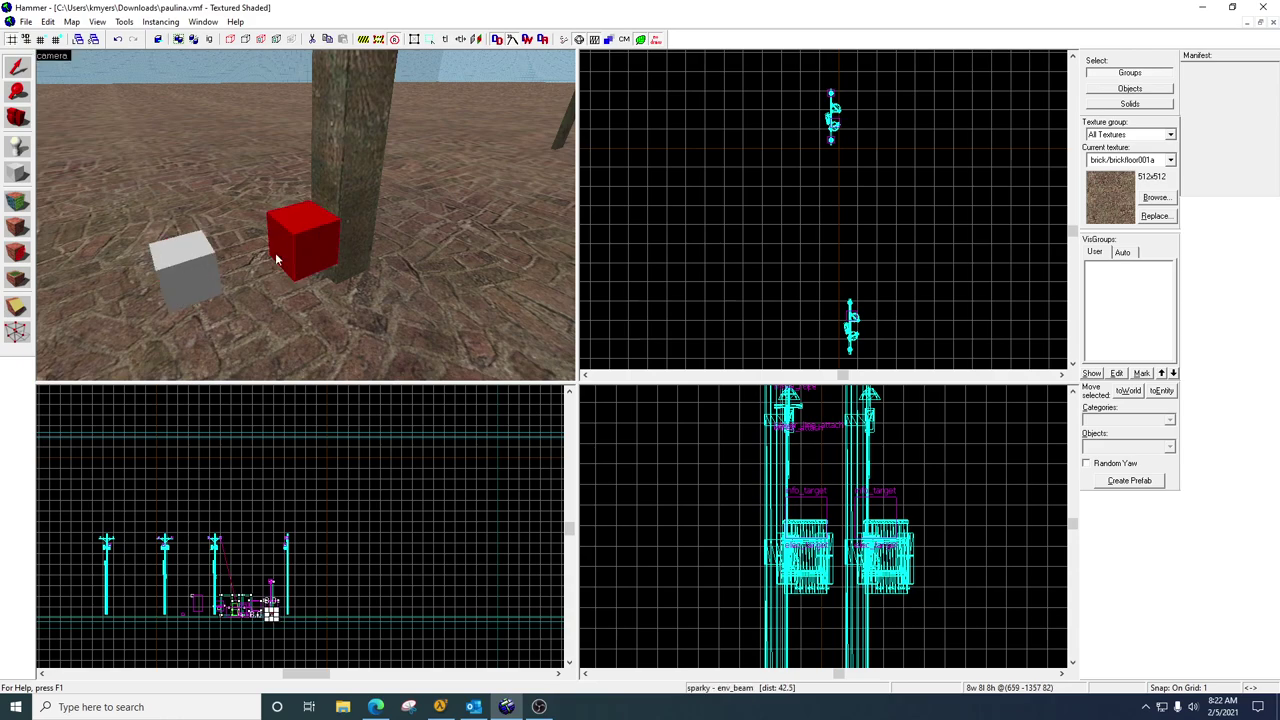
double_click(284, 235)
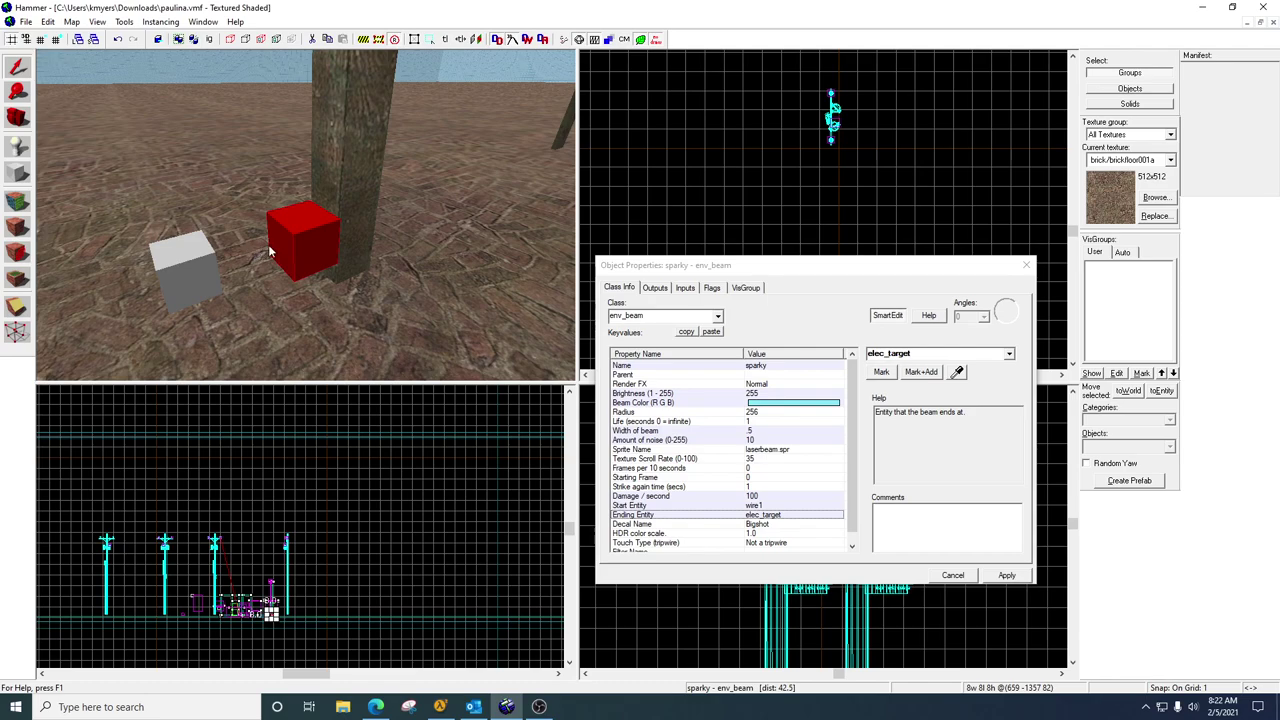
click(1026, 266)
Step: View the utility poles, wires and playground from a distance in the 3D view, and clear the selection
key(z)
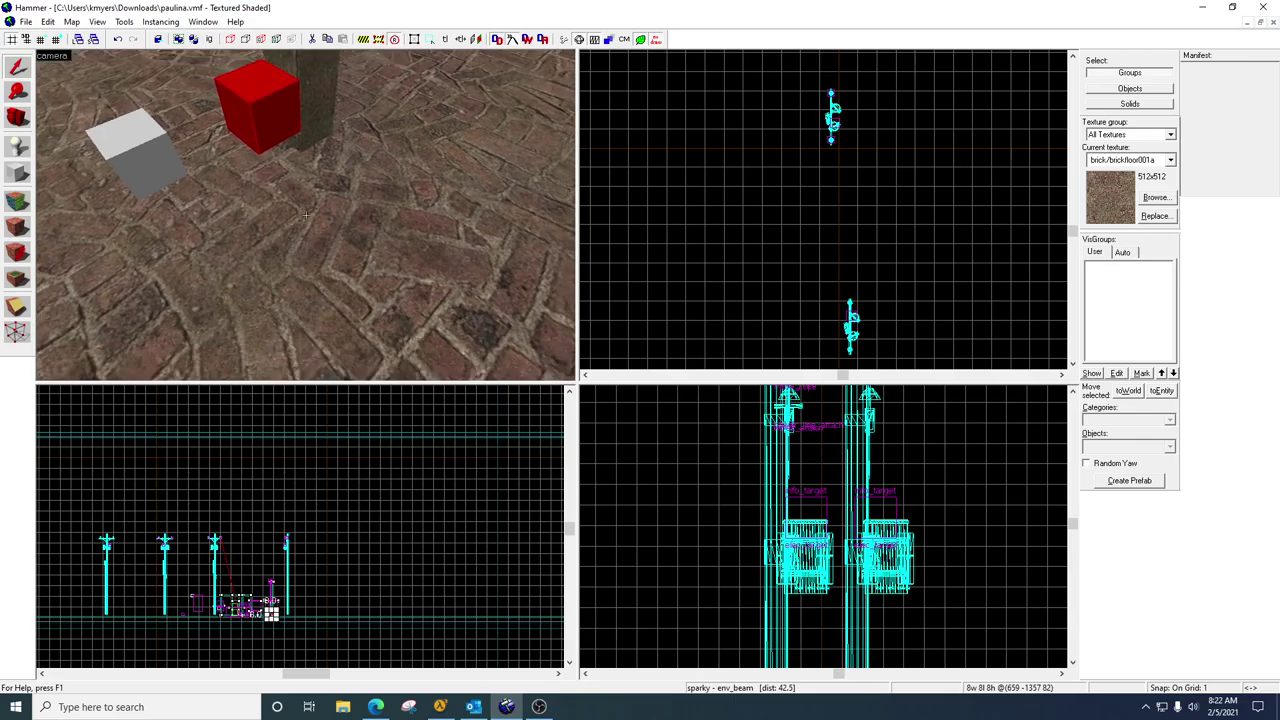
key(s)
key(s)
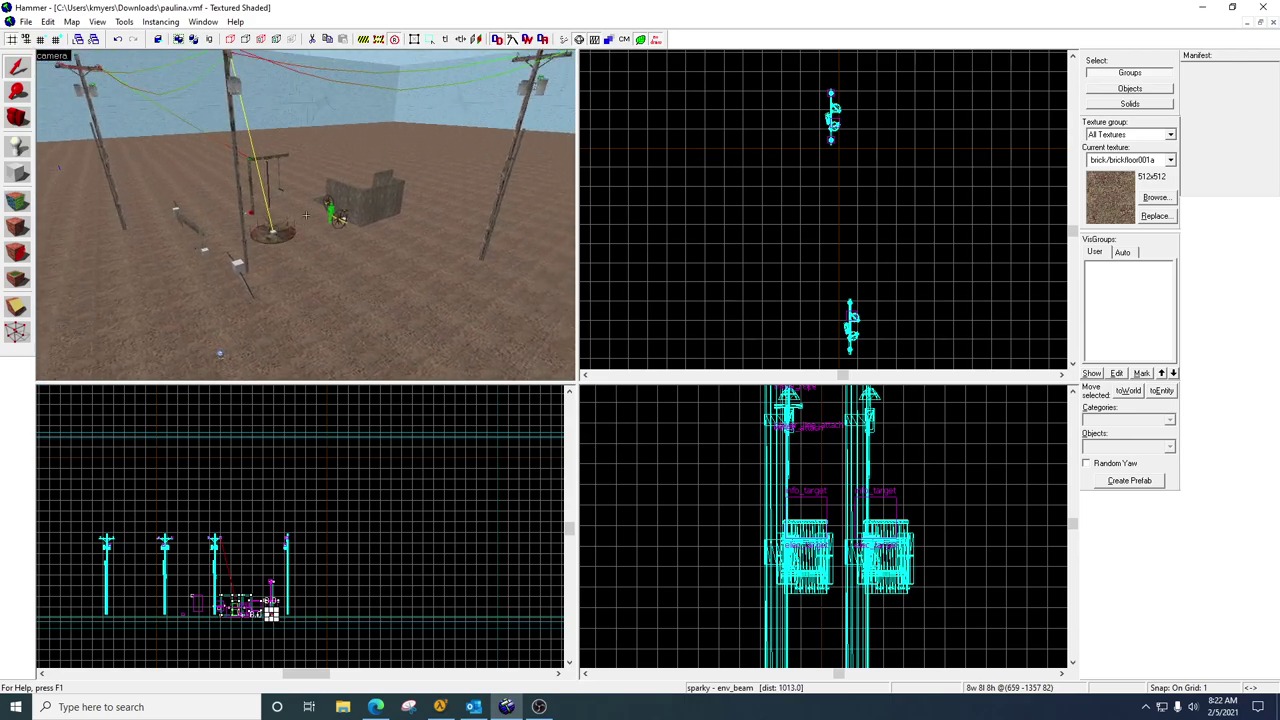
key(s)
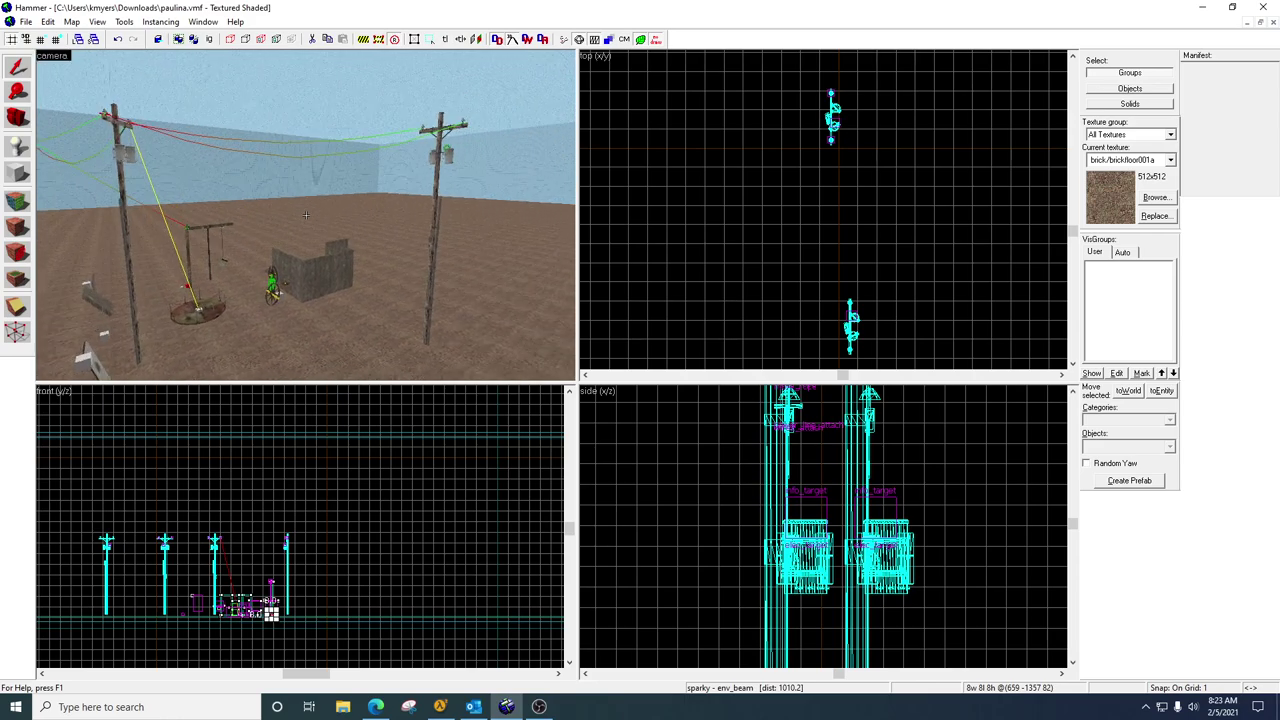
drag(306, 214, 306, 214)
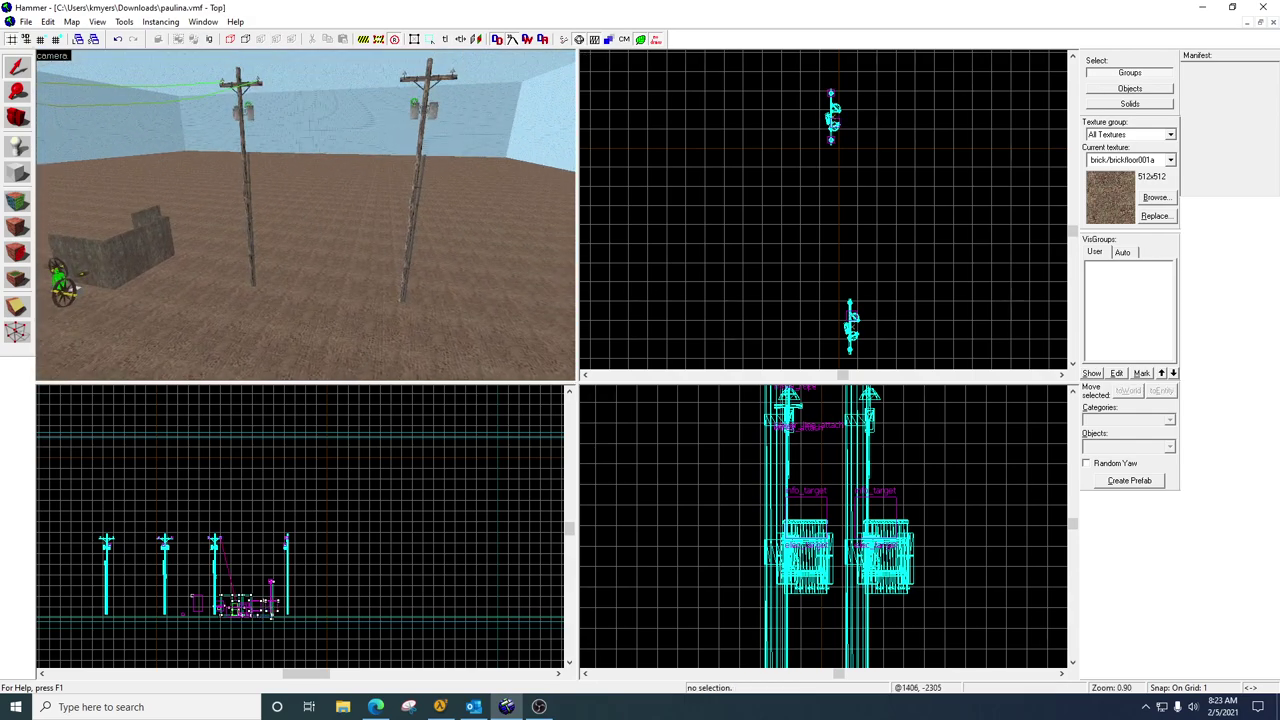